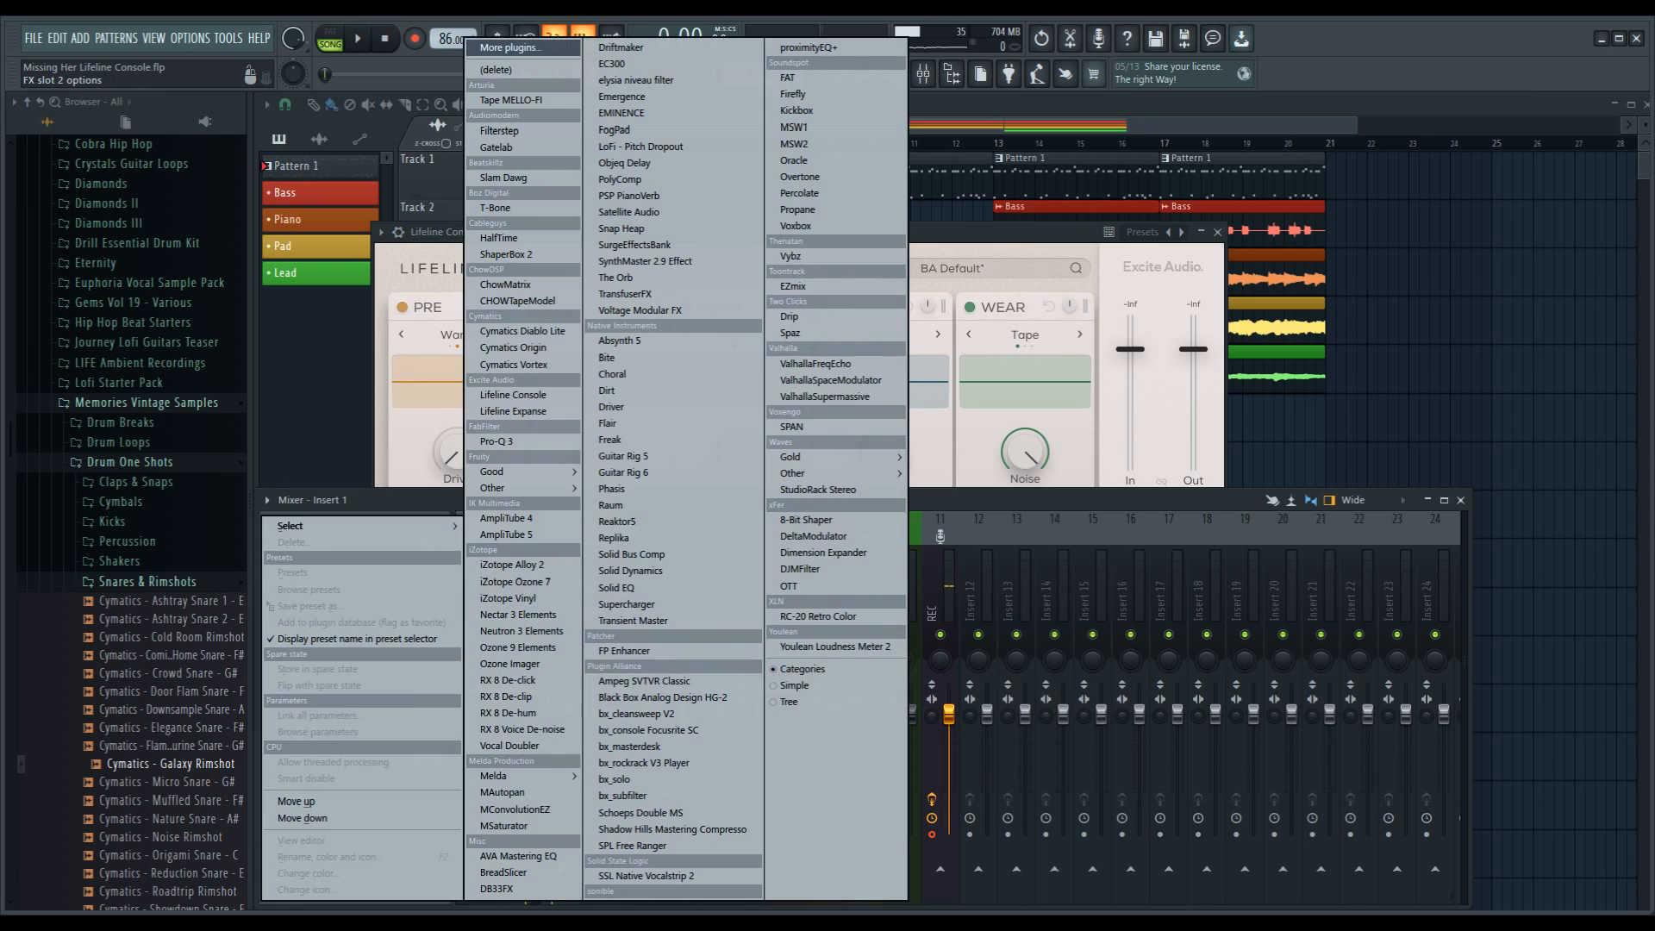
# Step: Load Lifeline Expanse into the second effect slot of Insert 1 and check its Format module's advanced page
pyautogui.click(289, 563)
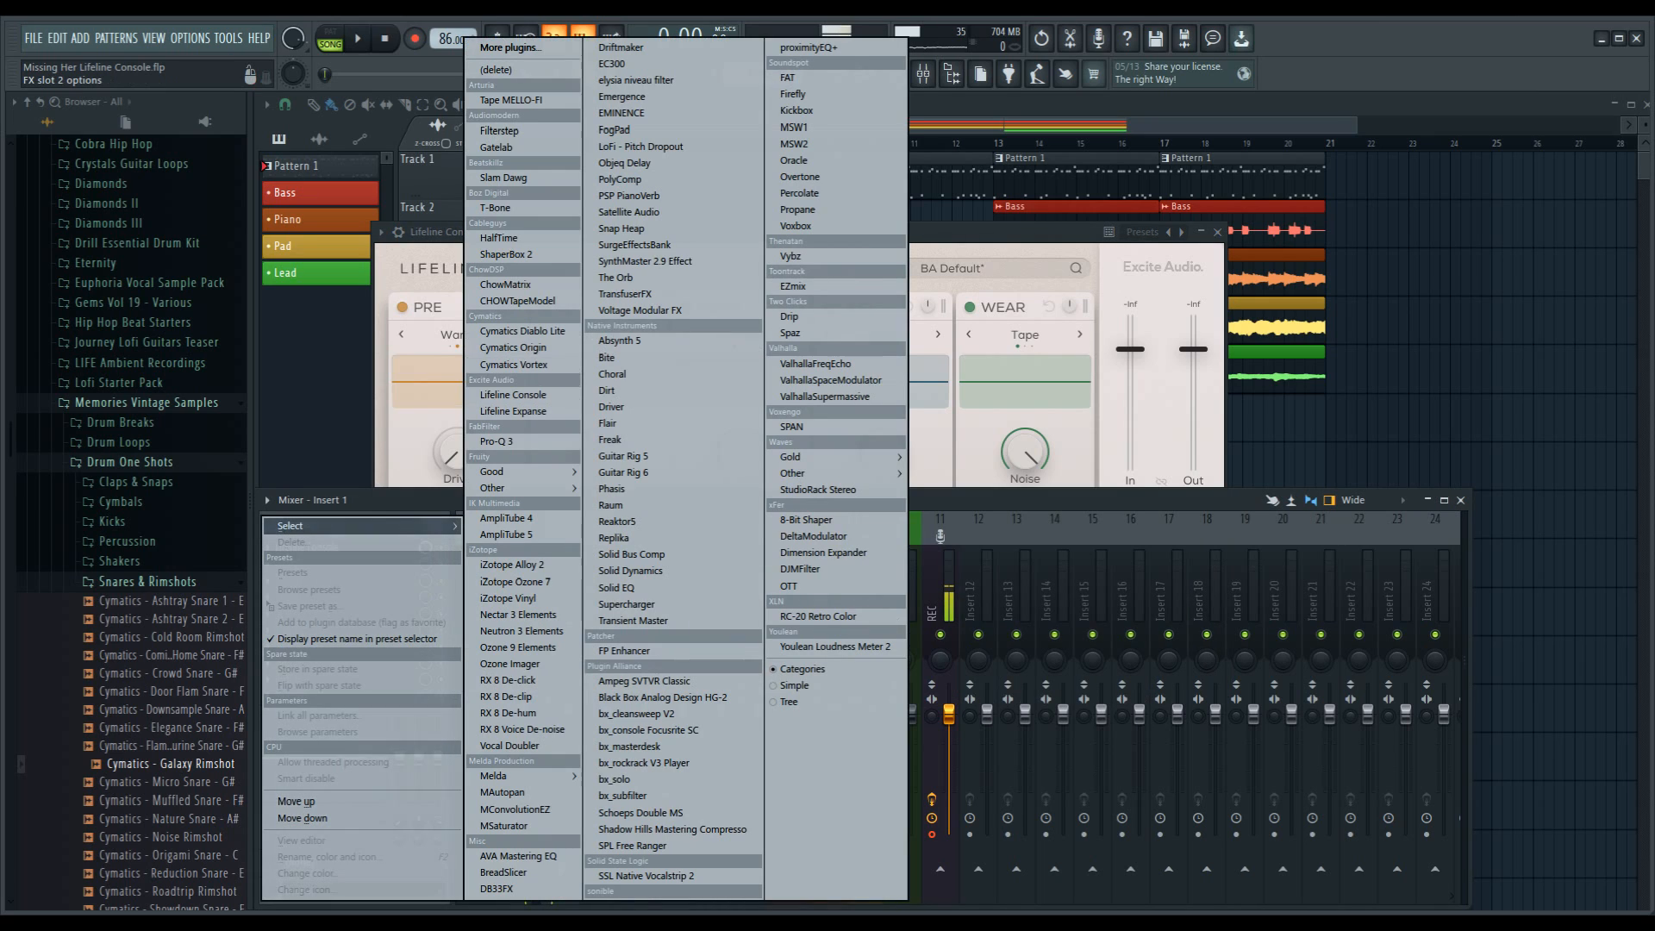
pyautogui.click(516, 411)
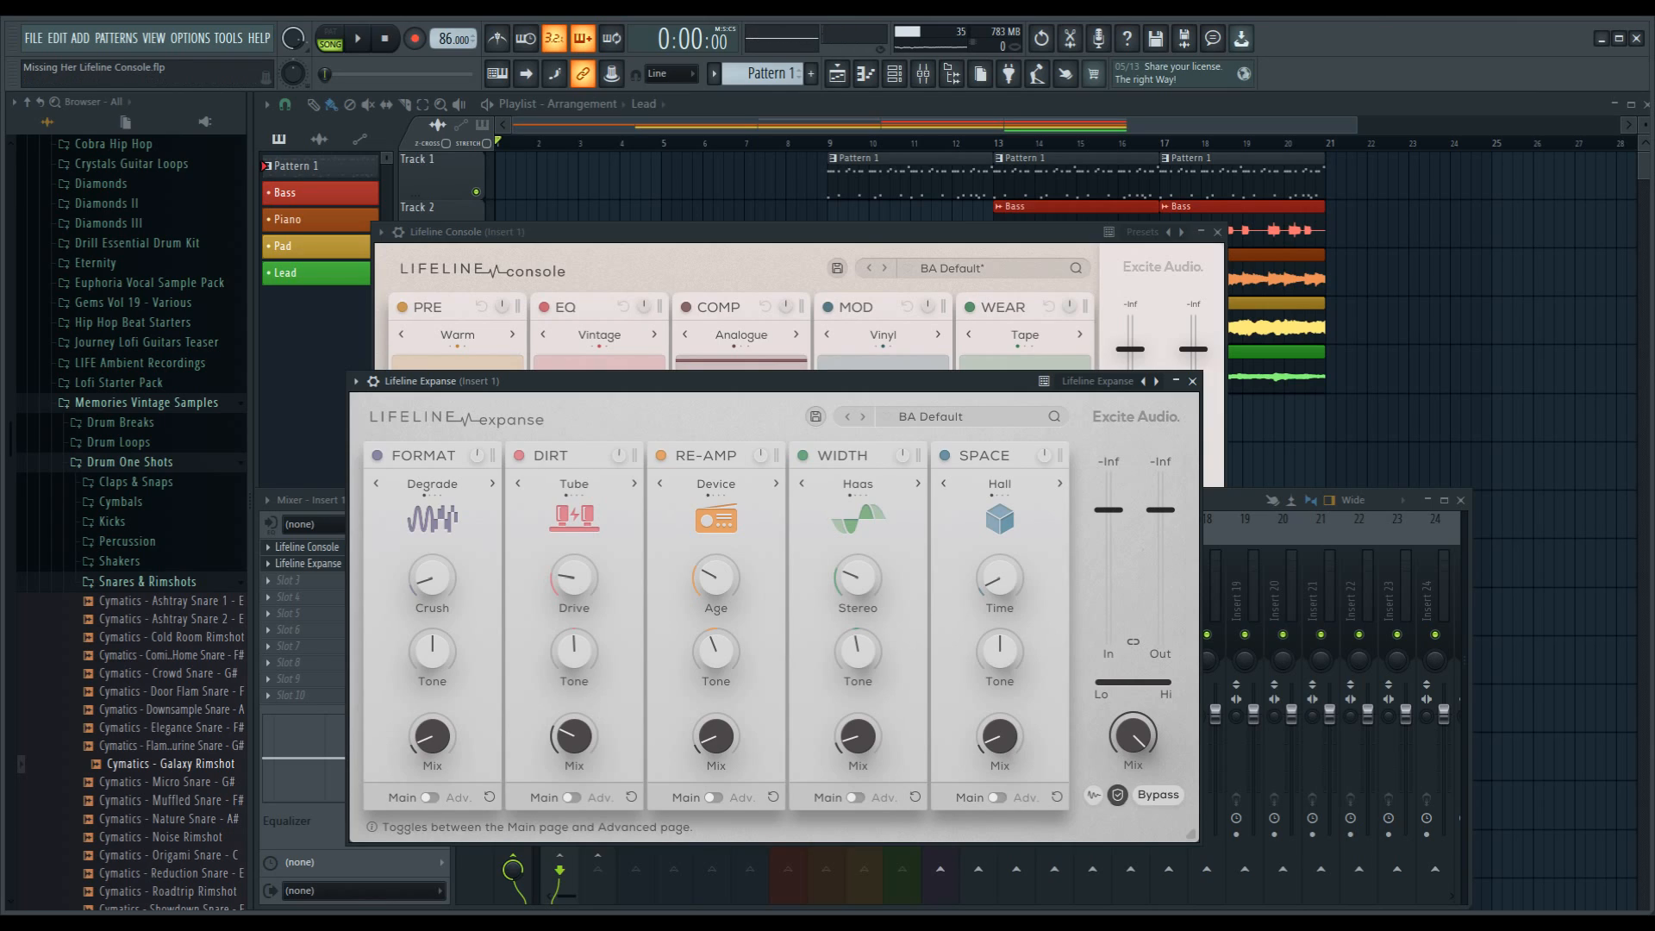
pyautogui.click(428, 797)
pyautogui.click(428, 797)
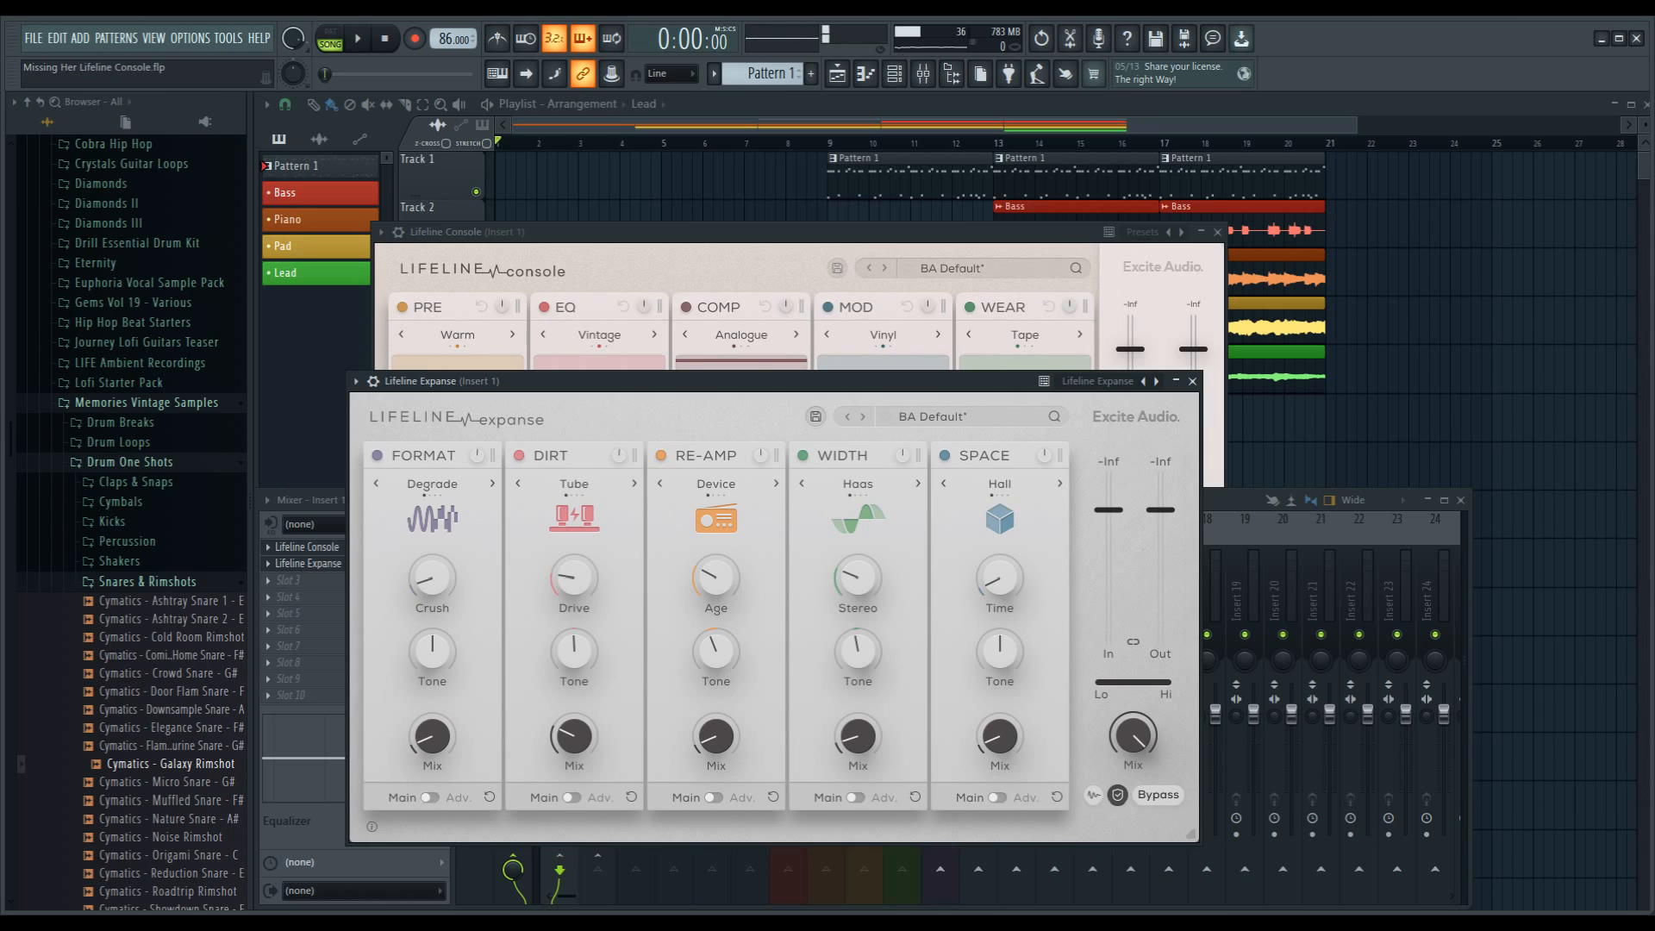
# Step: Delete Lifeline Expanse from Insert 1 and bring the Lifeline Console window to the front
pyautogui.click(355, 381)
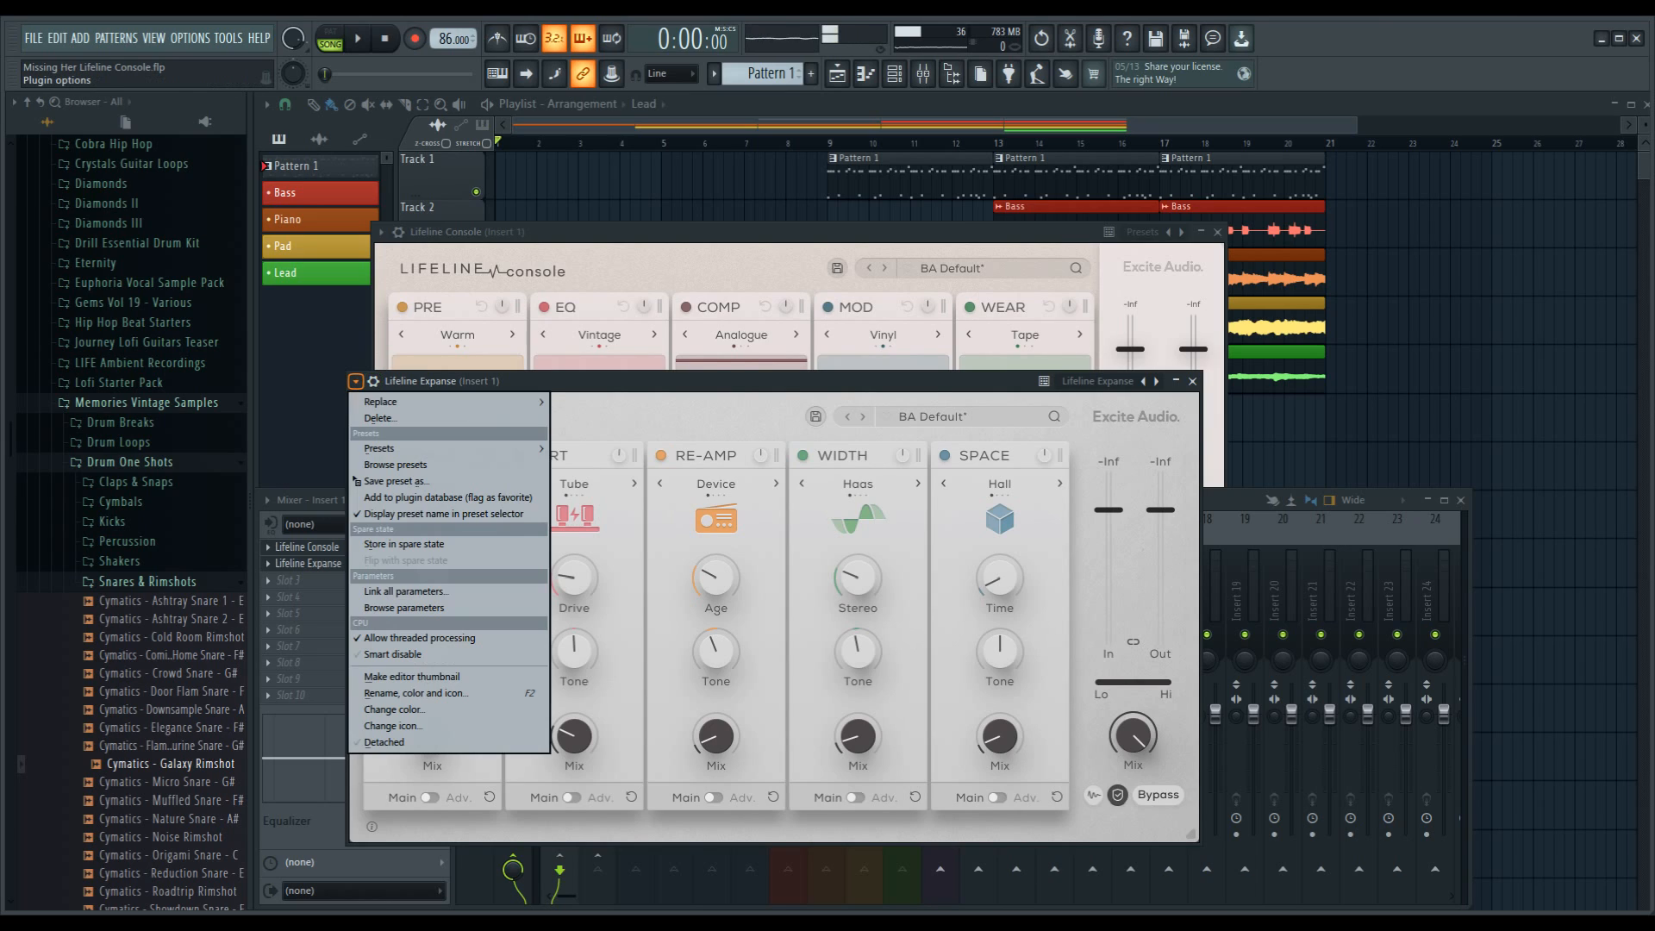
pyautogui.click(379, 418)
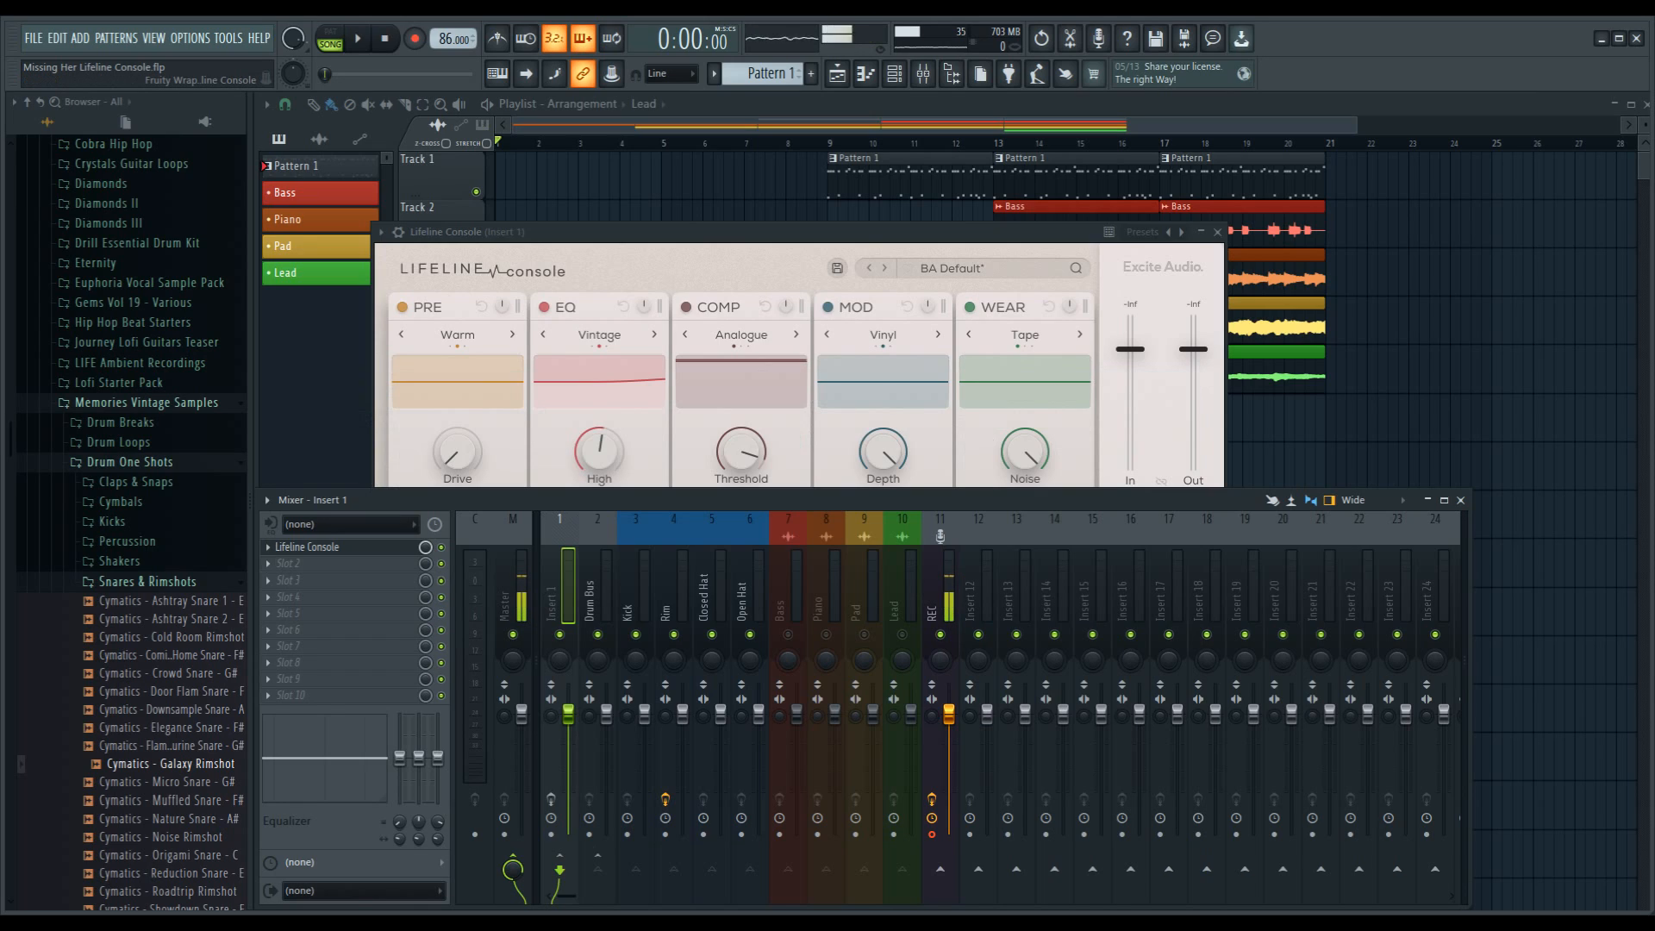
pyautogui.click(690, 263)
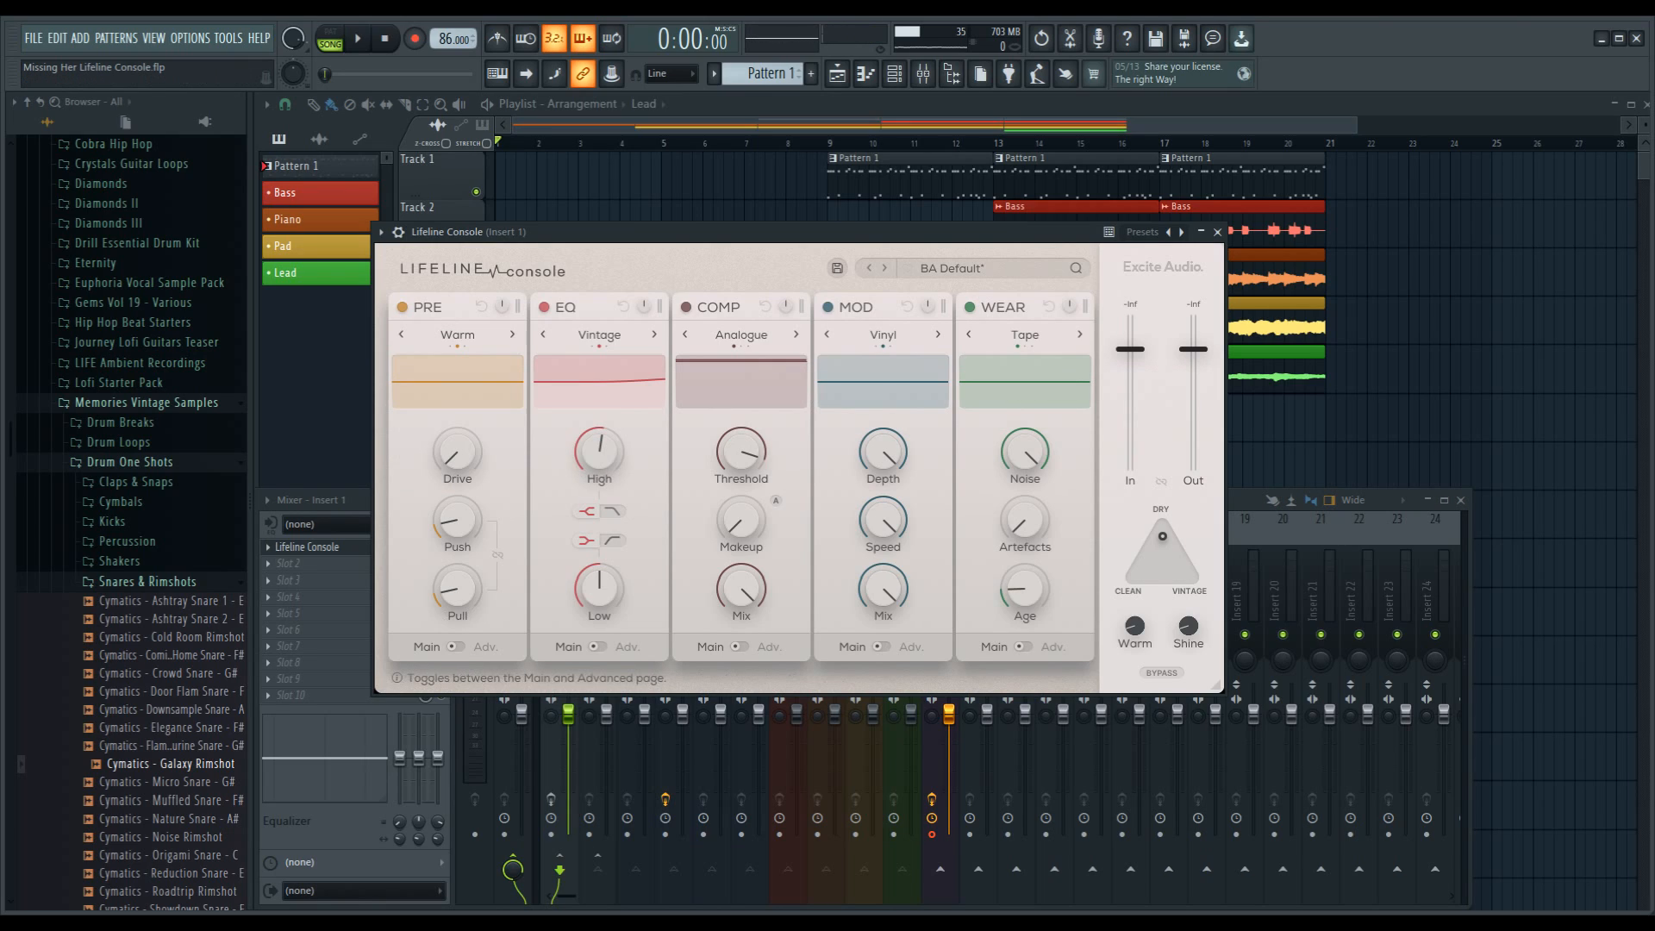
# Step: Examine the advanced pages of the PRE and EQ modules, returning each to its main page
pyautogui.click(450, 646)
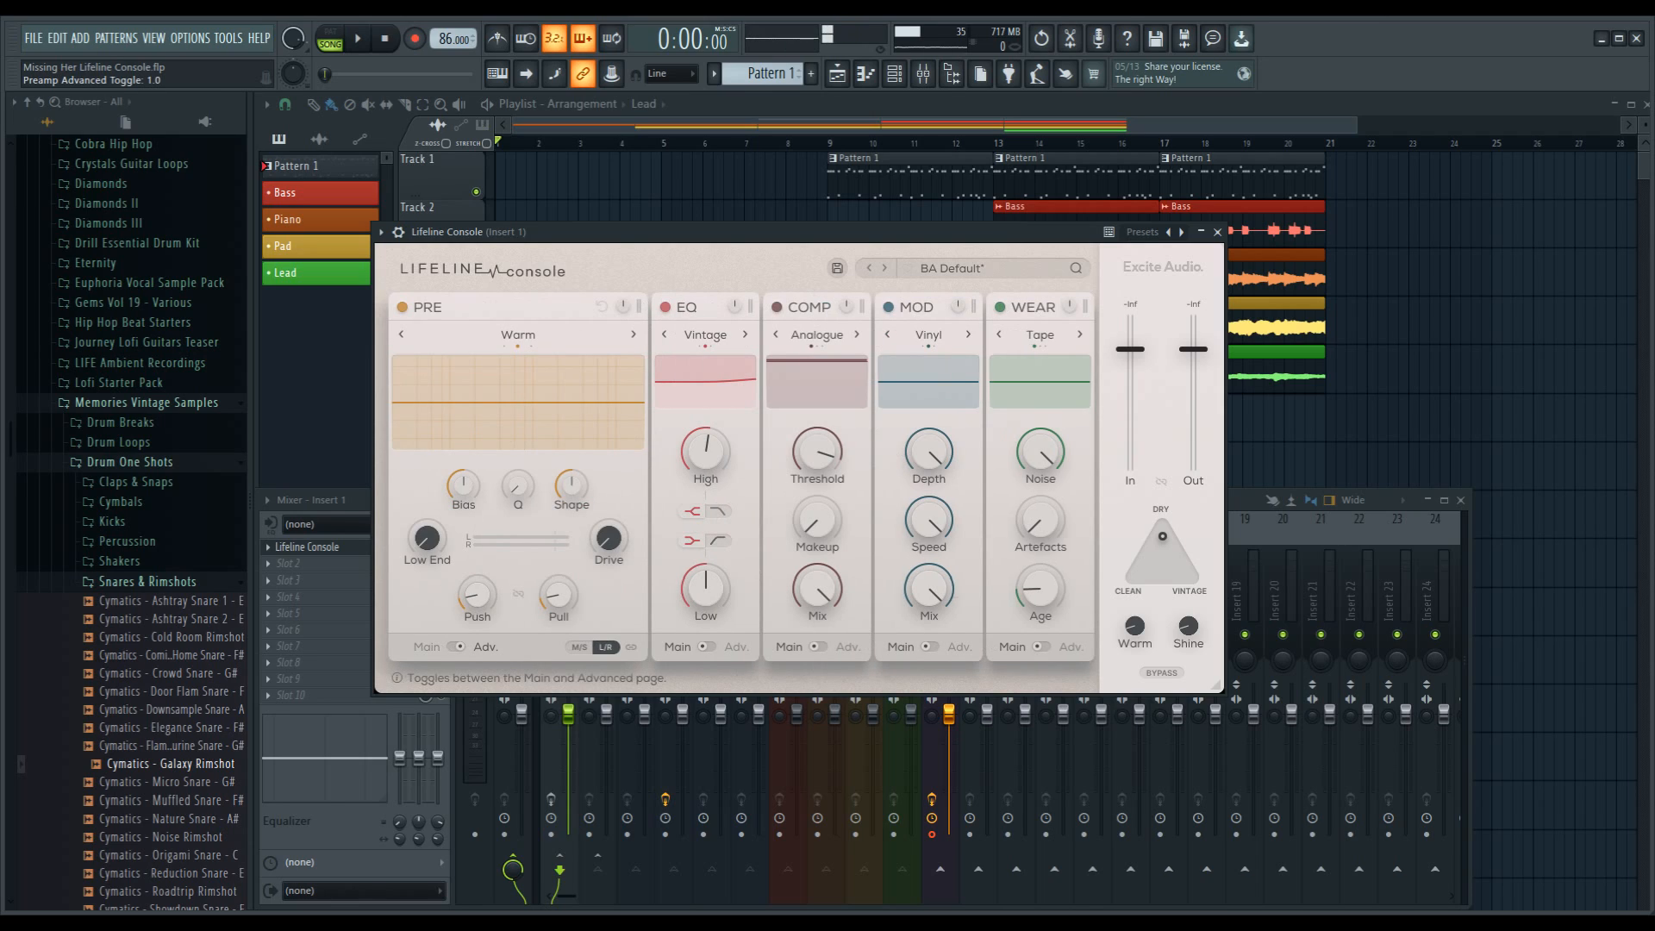
pyautogui.click(450, 646)
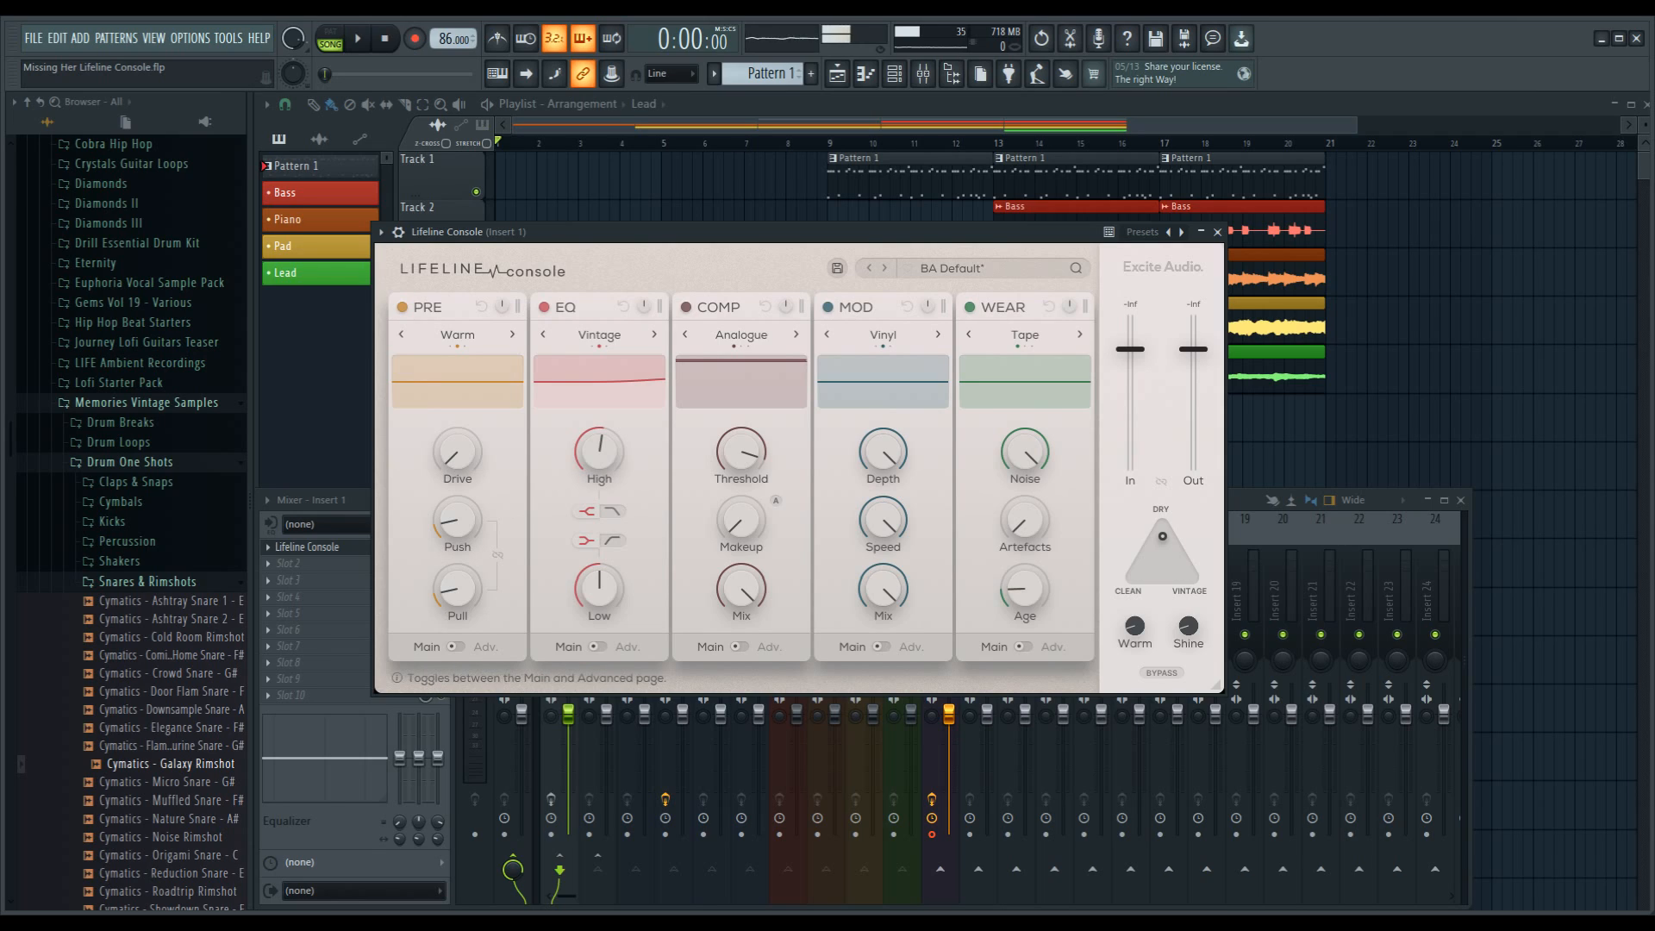
pyautogui.click(450, 646)
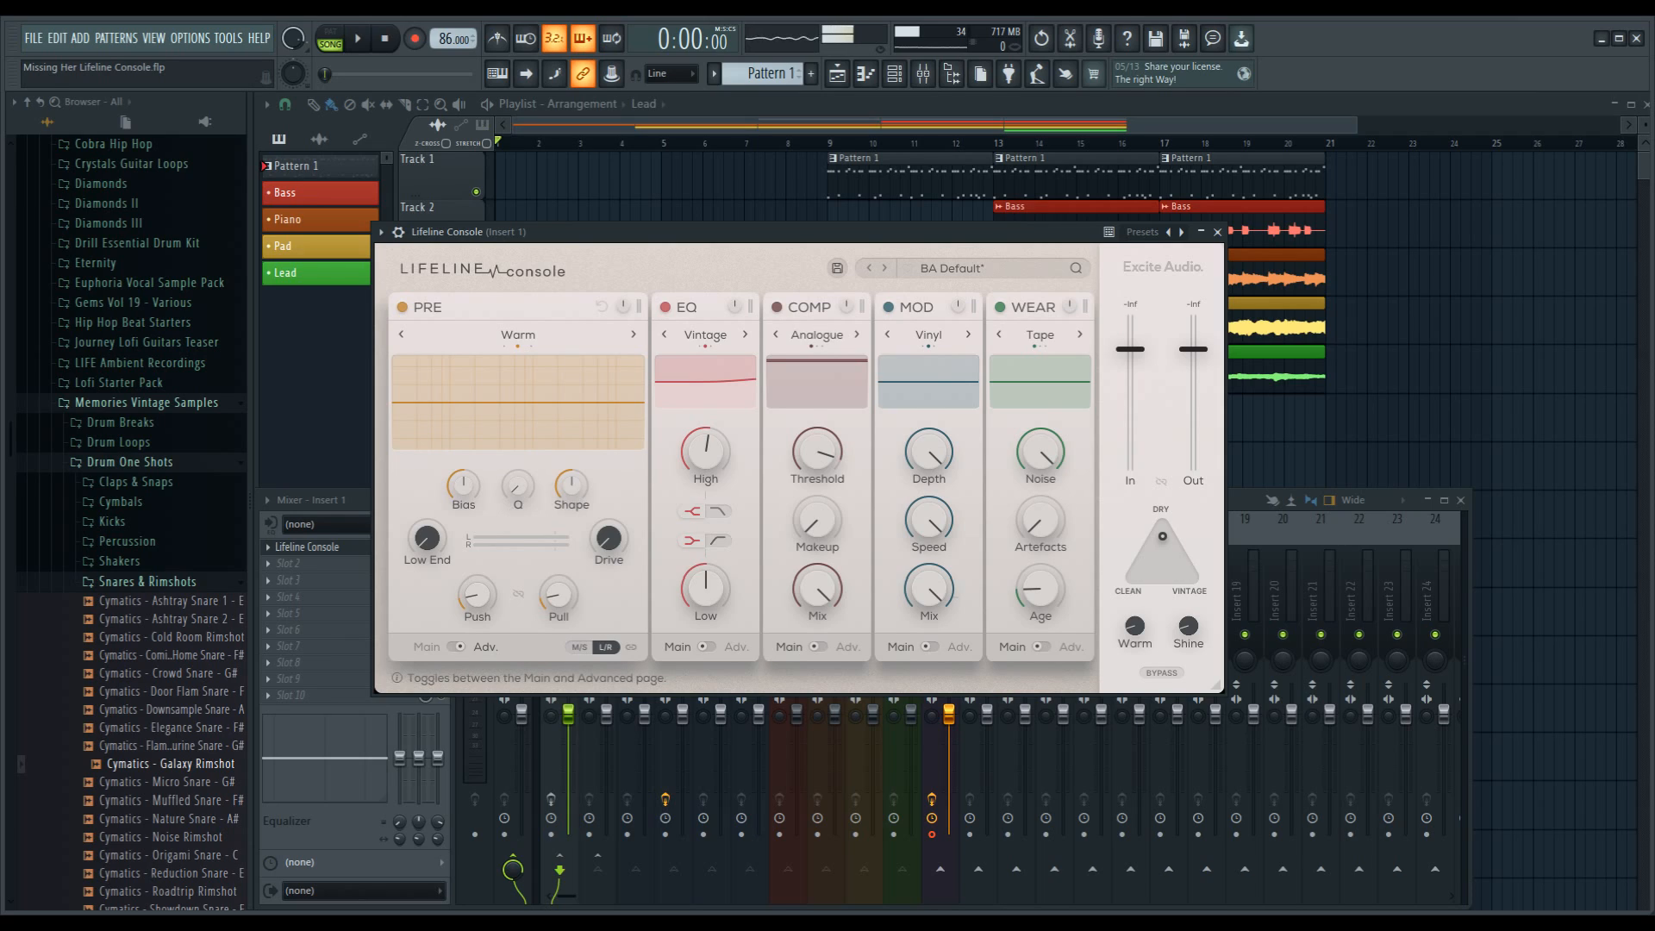
pyautogui.click(456, 646)
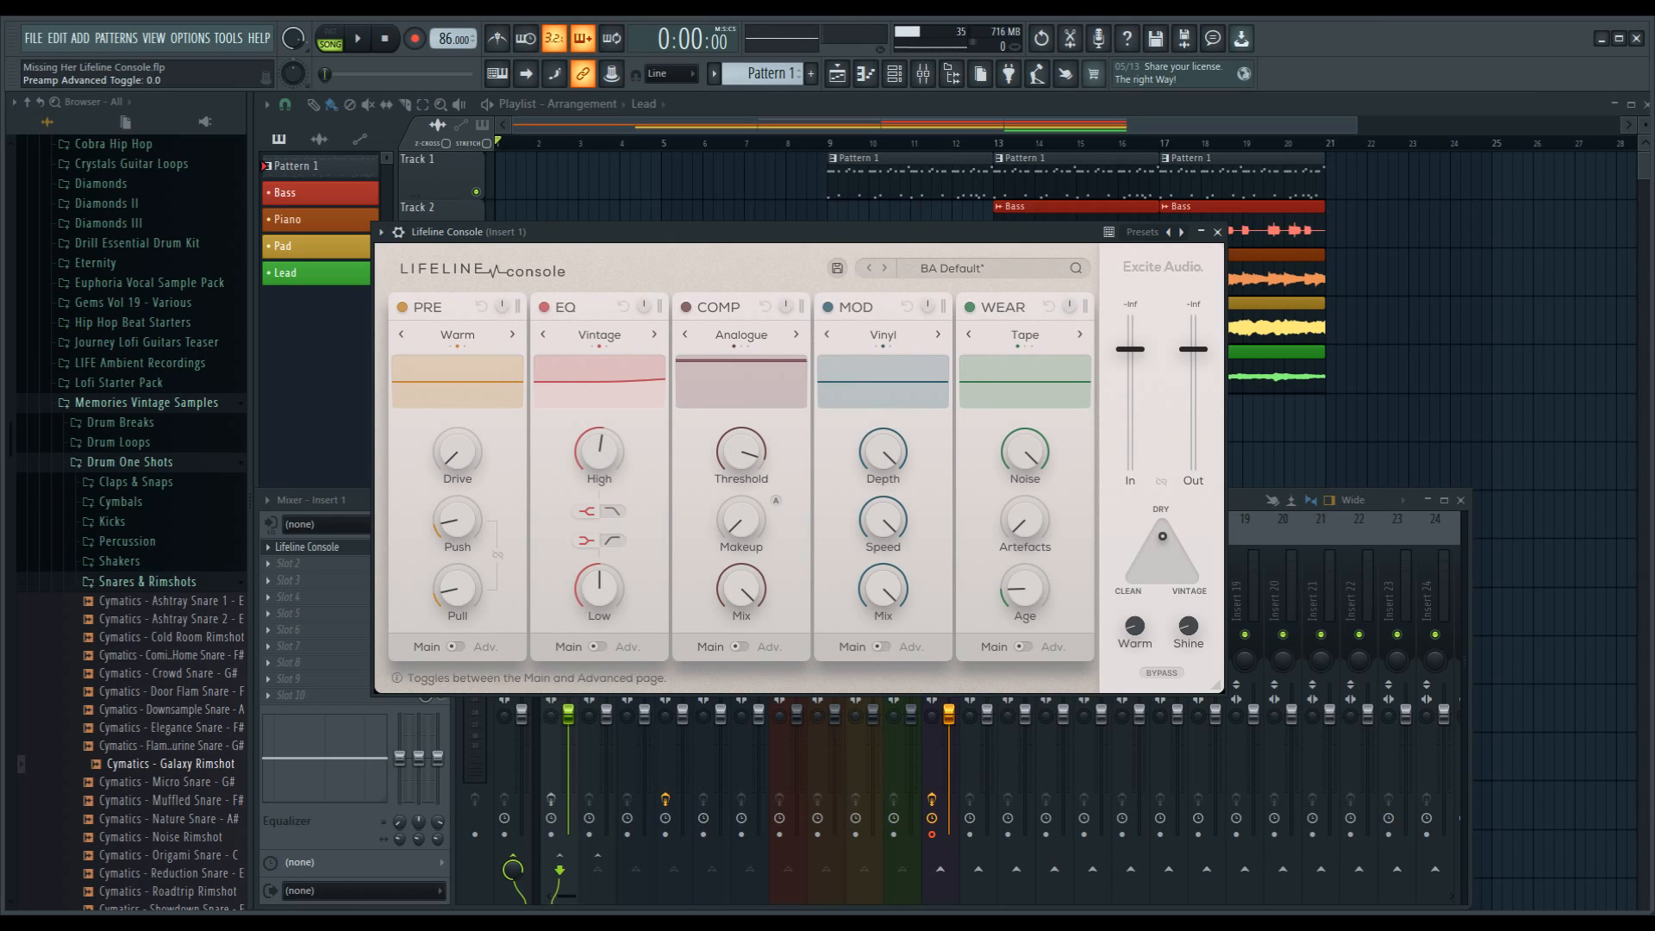
pyautogui.click(595, 647)
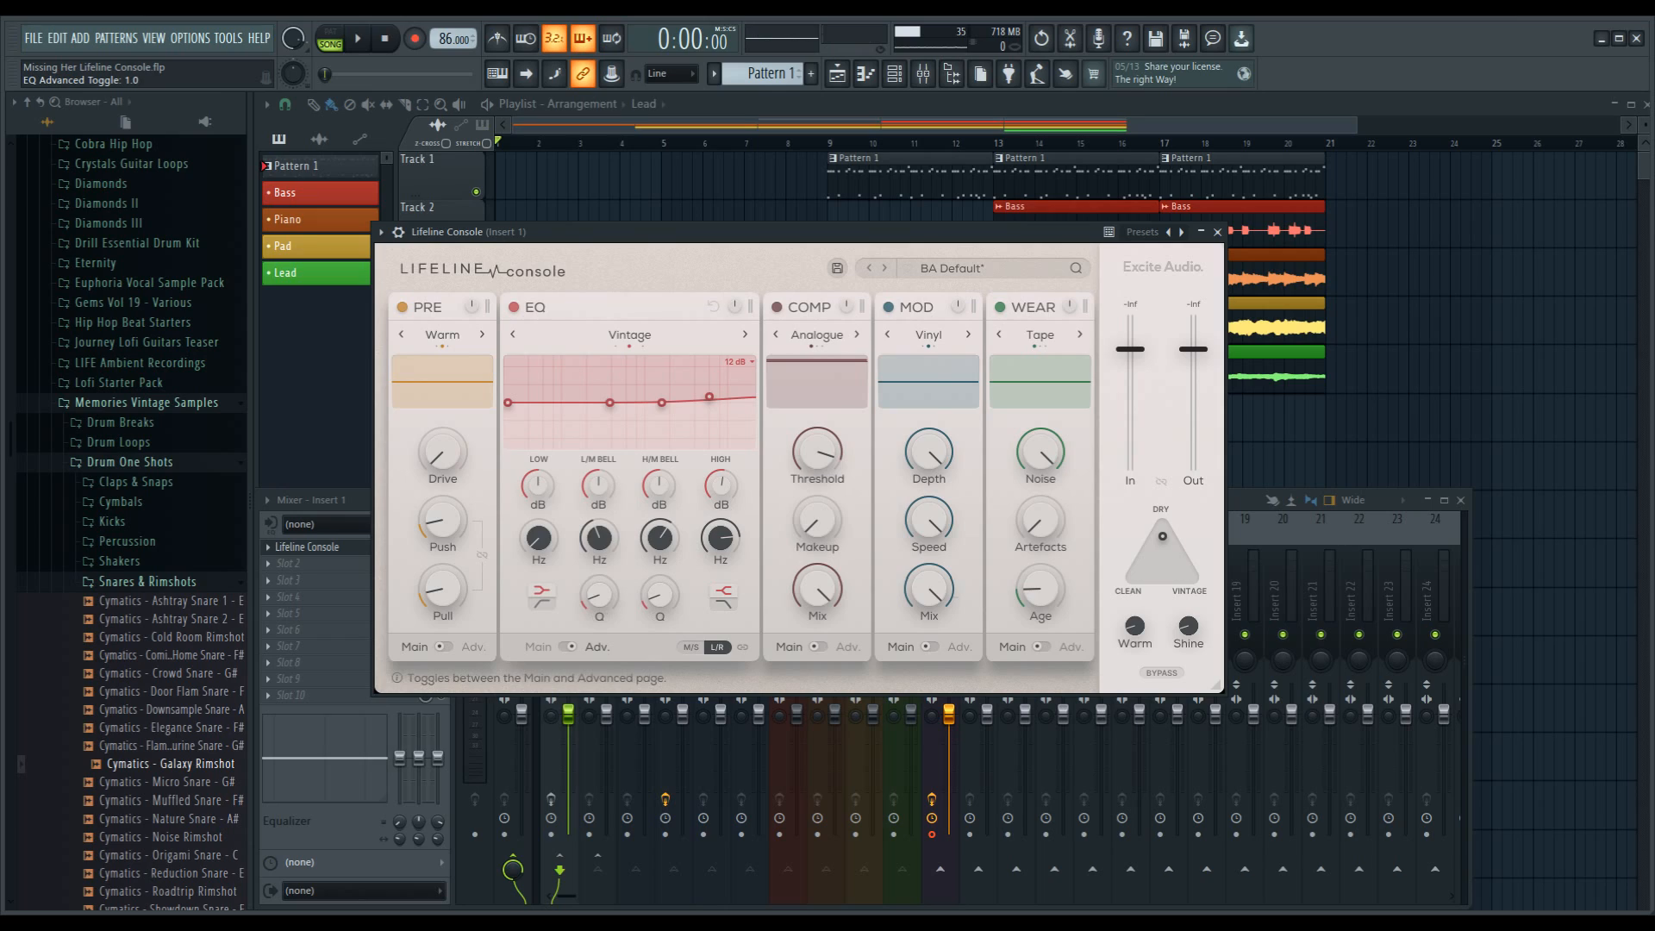
pyautogui.click(568, 647)
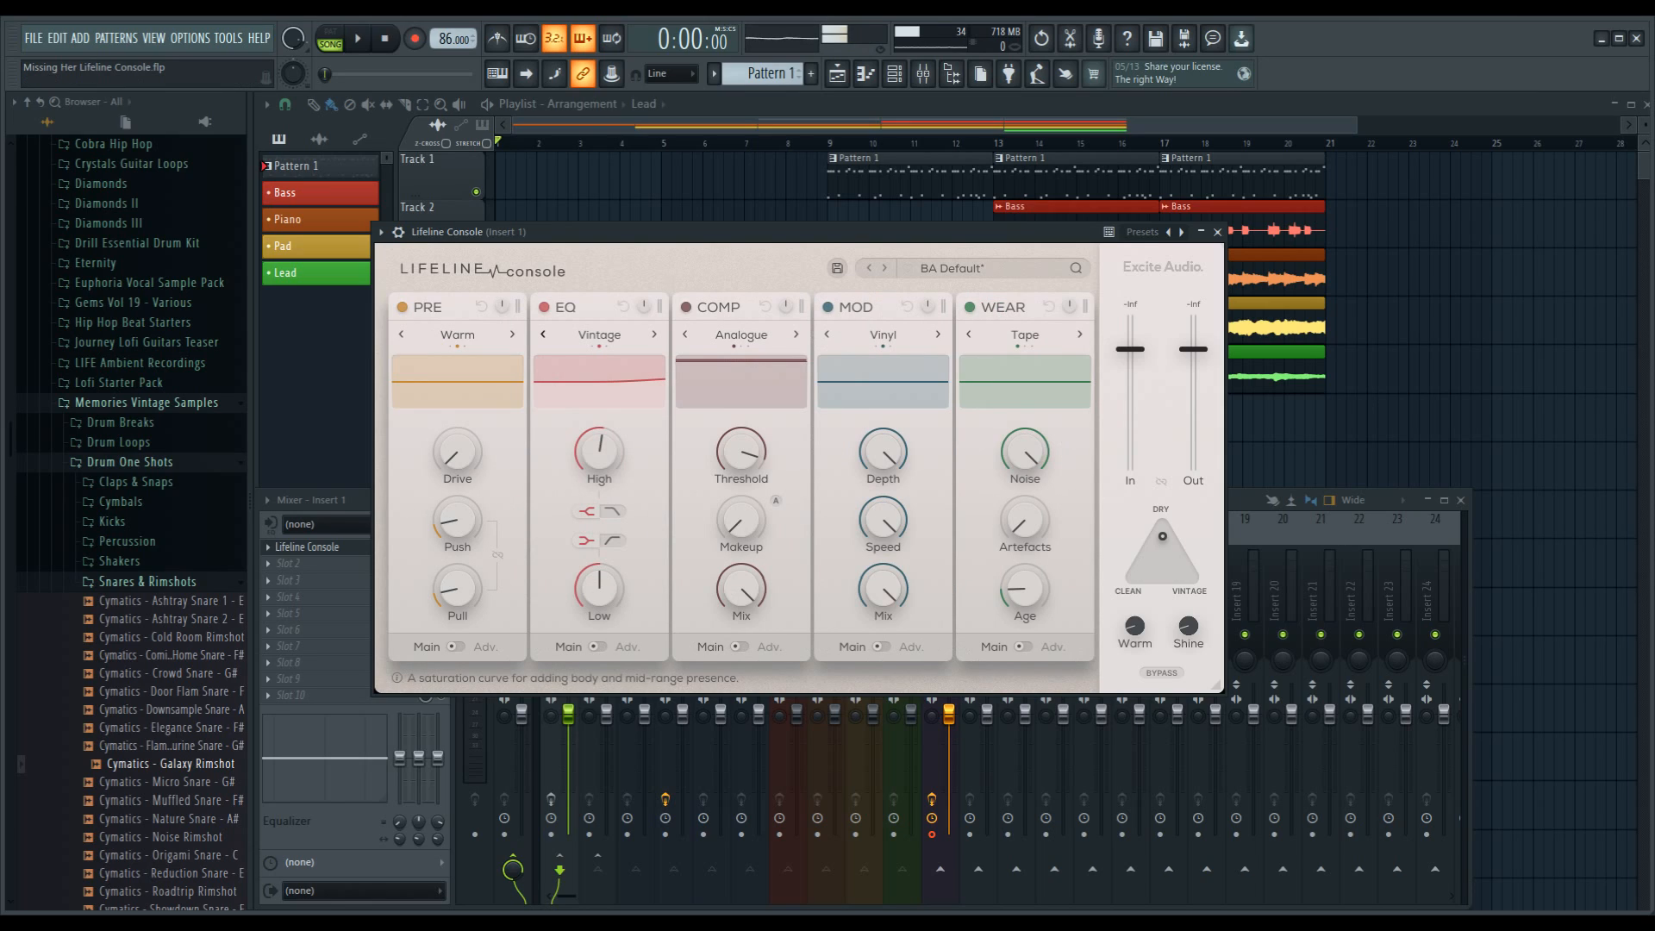
# Step: Cycle through the PRE module's preamp algorithms, including Bright, and return it to Warm
pyautogui.click(401, 334)
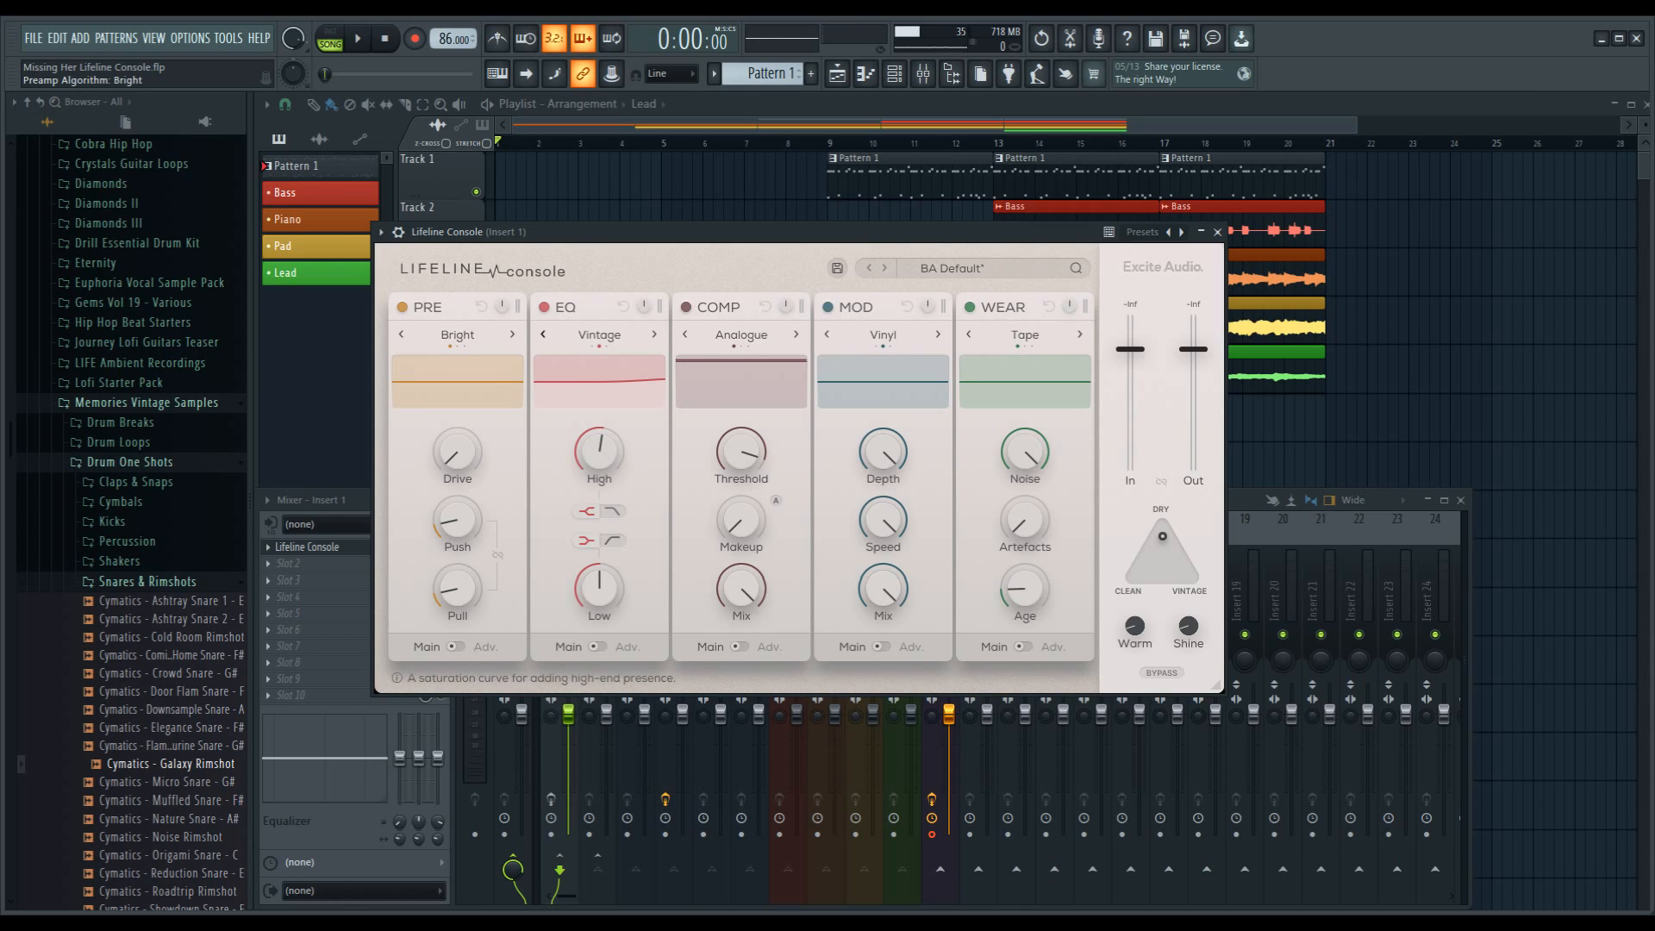
pyautogui.click(512, 334)
pyautogui.click(512, 335)
pyautogui.click(401, 335)
# Step: Try the EQ module's Gain and Dirty algorithms and return it to Vintage
pyautogui.click(543, 334)
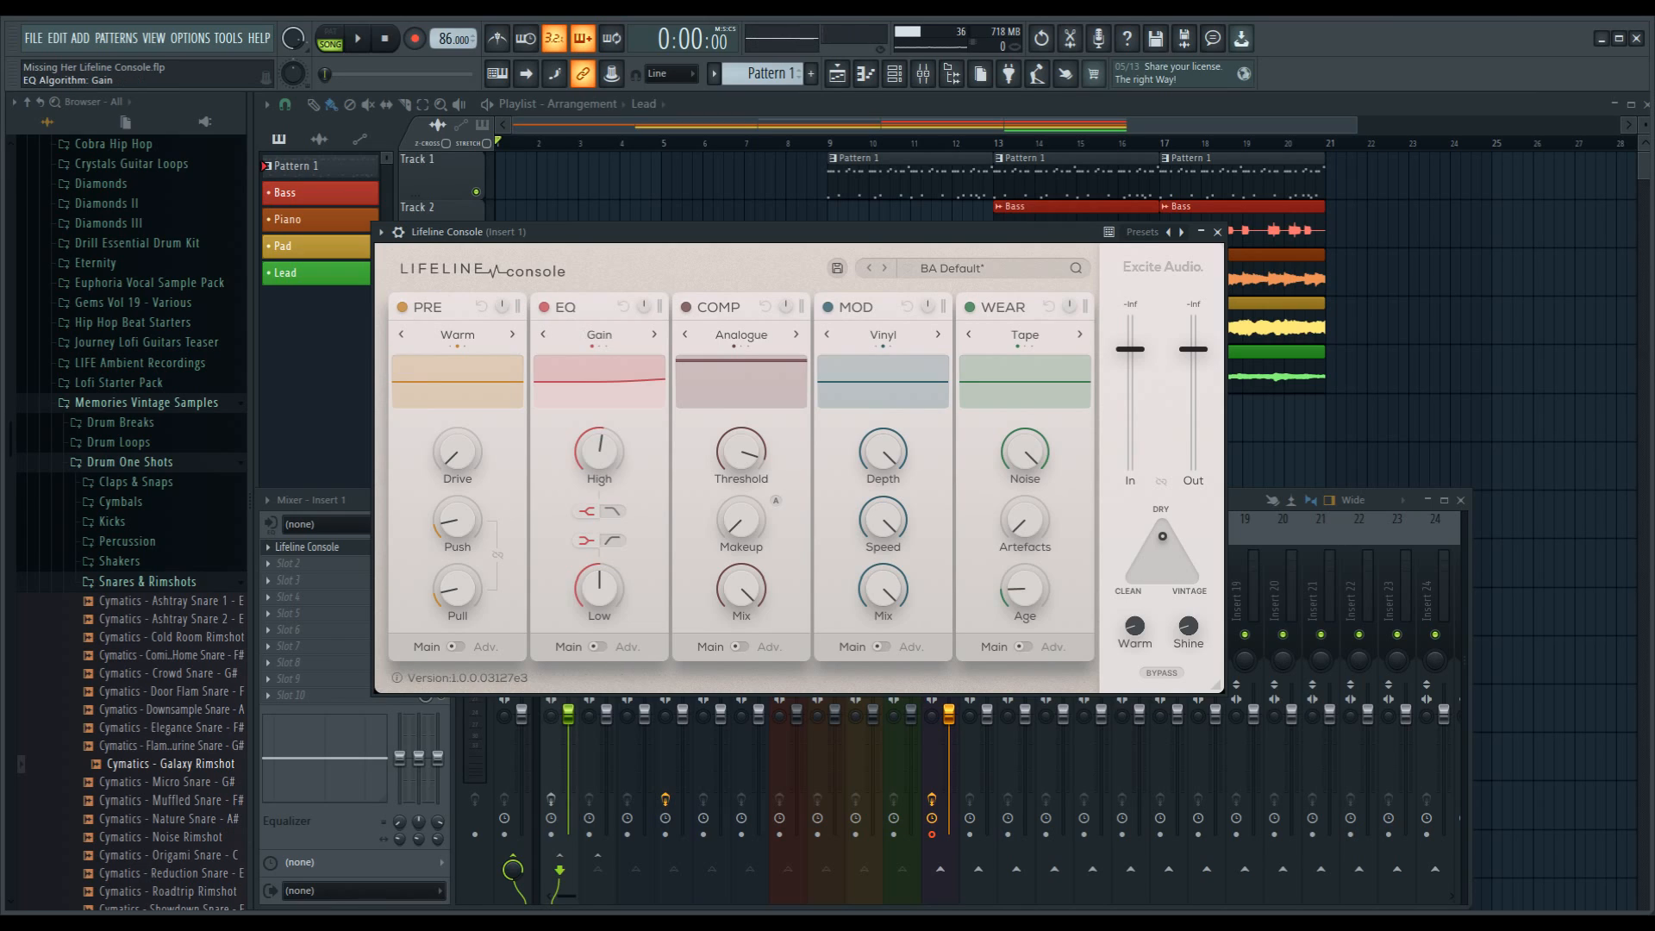
pyautogui.click(654, 335)
pyautogui.click(654, 335)
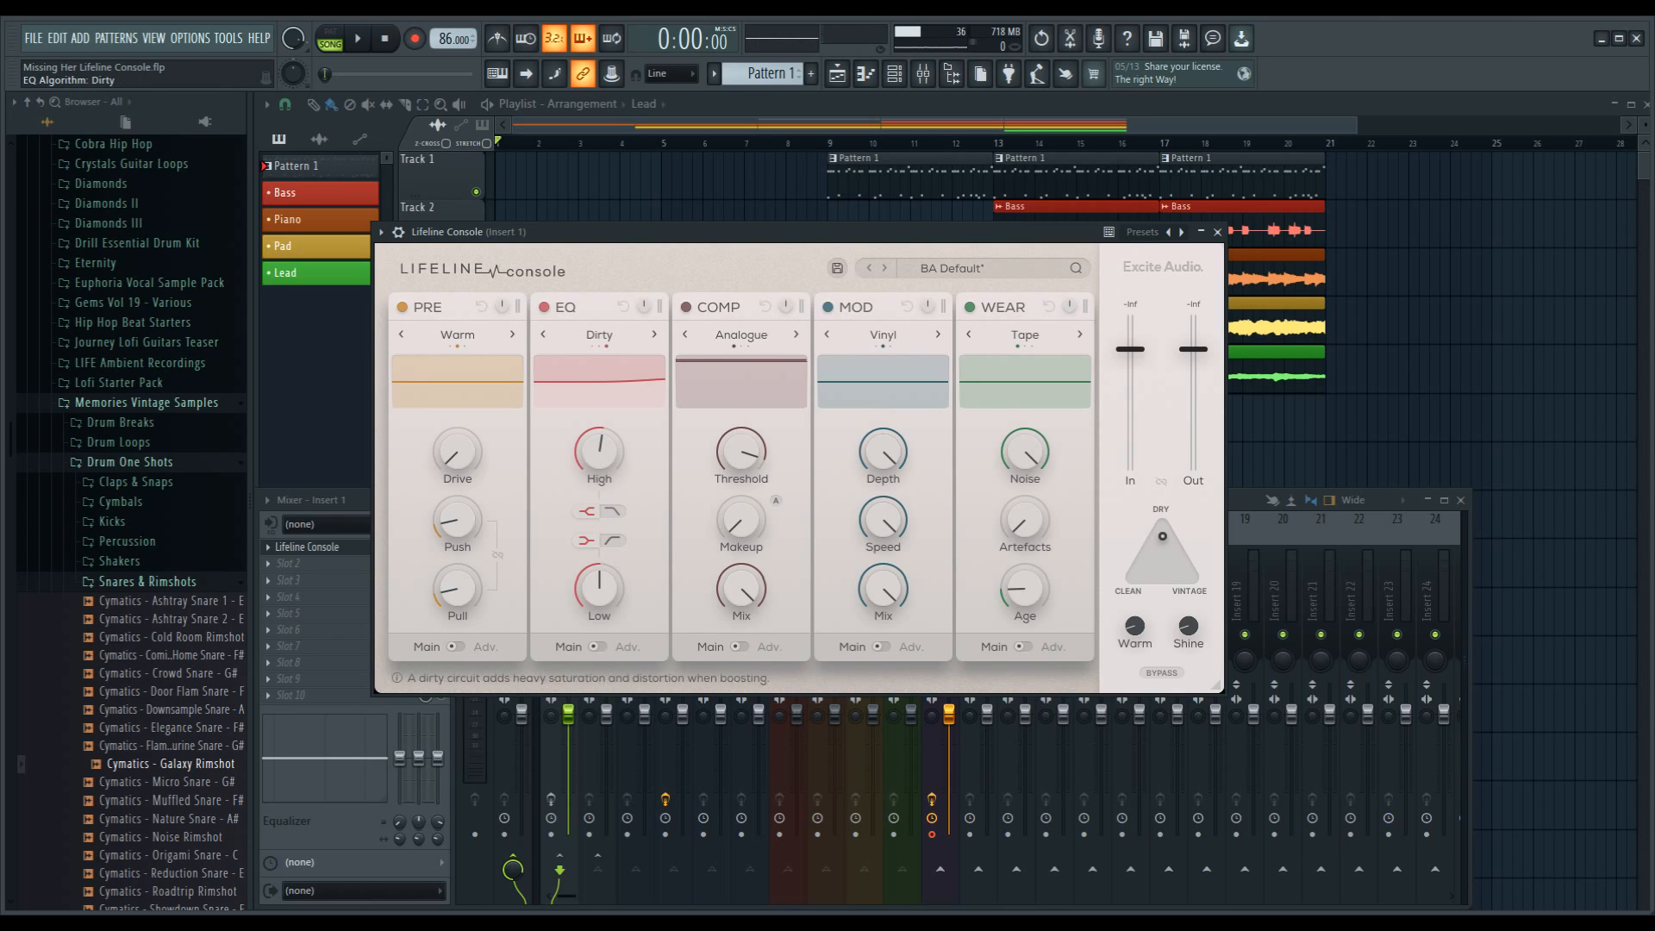
pyautogui.click(544, 335)
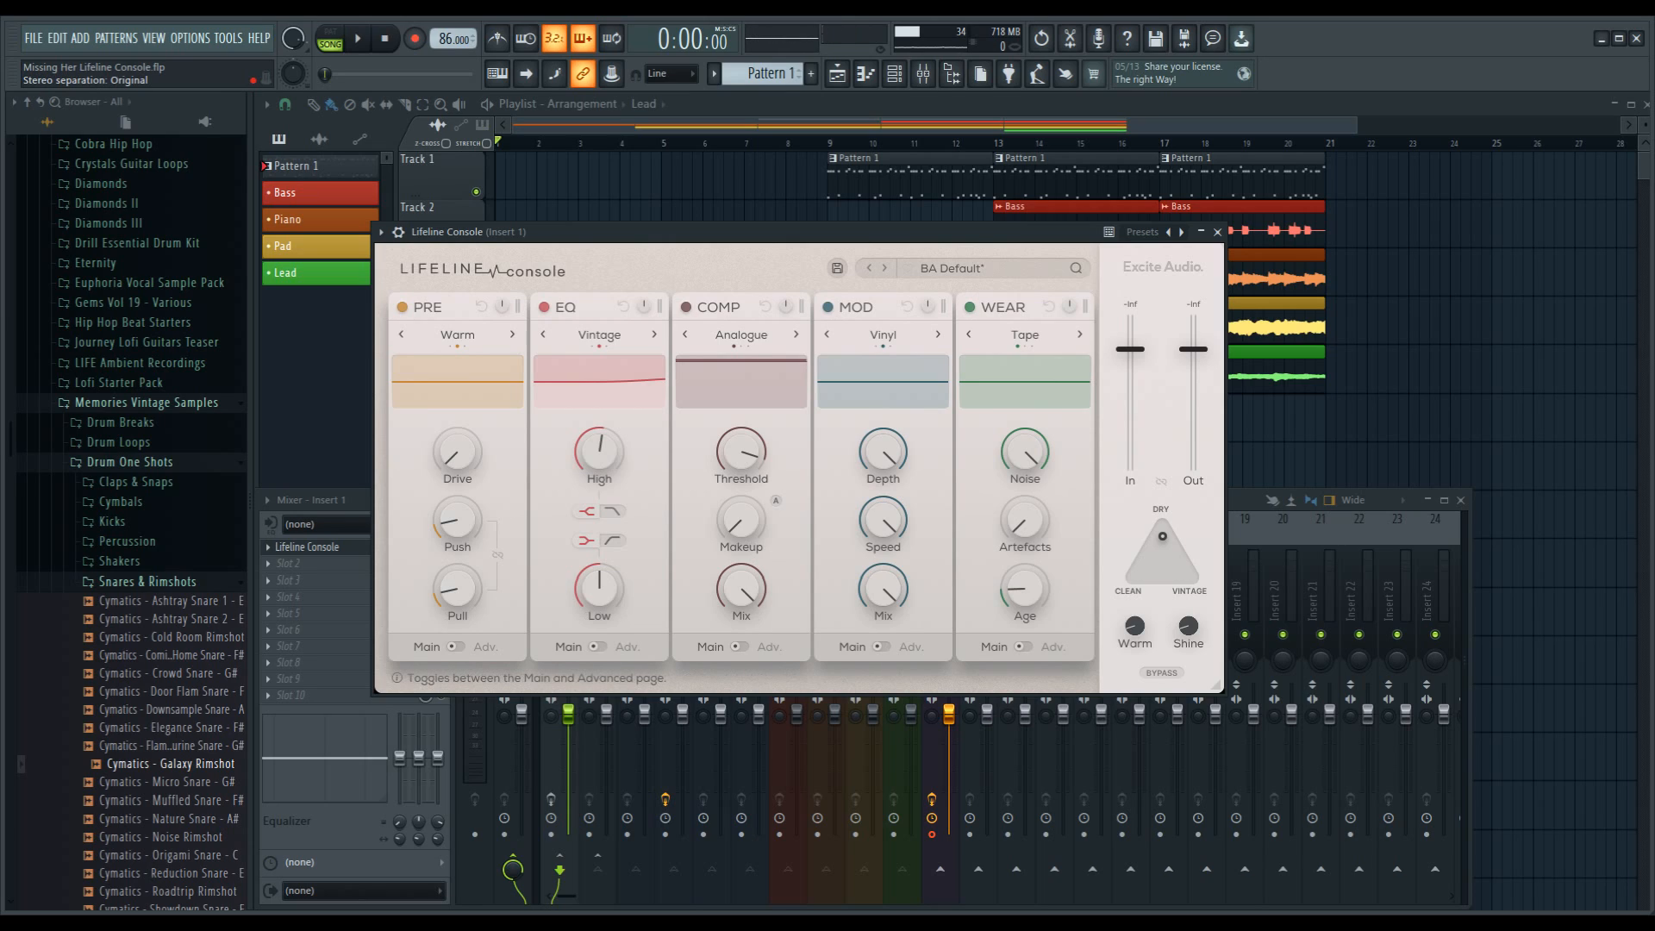
# Step: Examine the COMP module's advanced page and its Mix control, and return to the main page
pyautogui.click(739, 646)
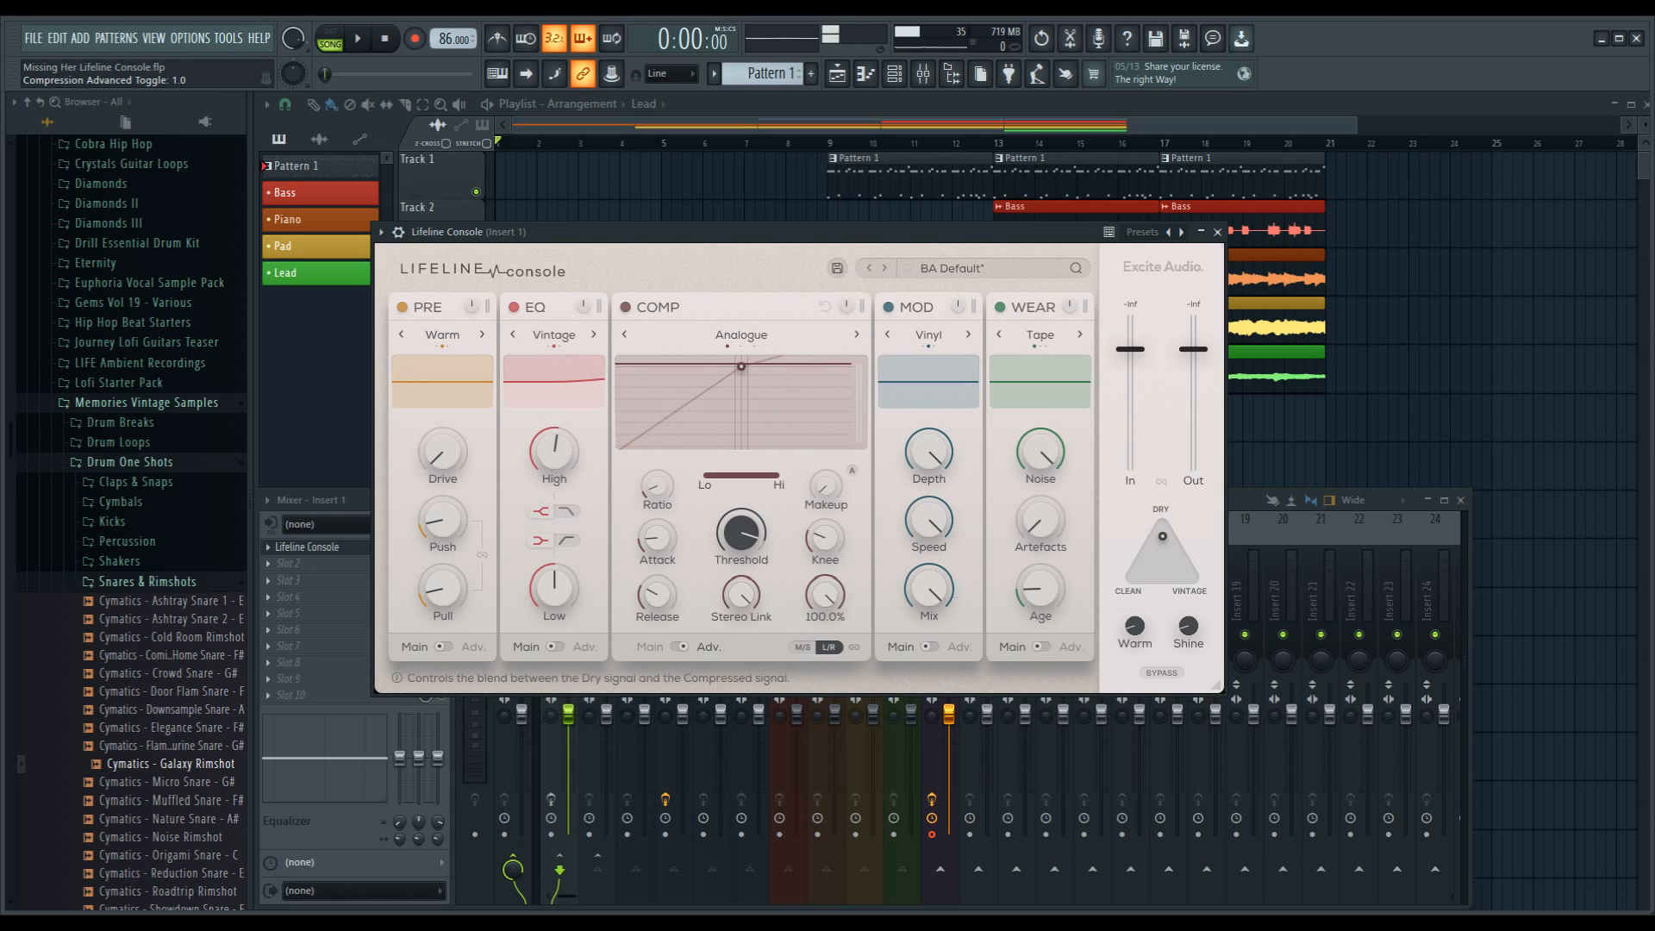
pyautogui.moveTo(825, 595); pyautogui.dragTo(825, 552)
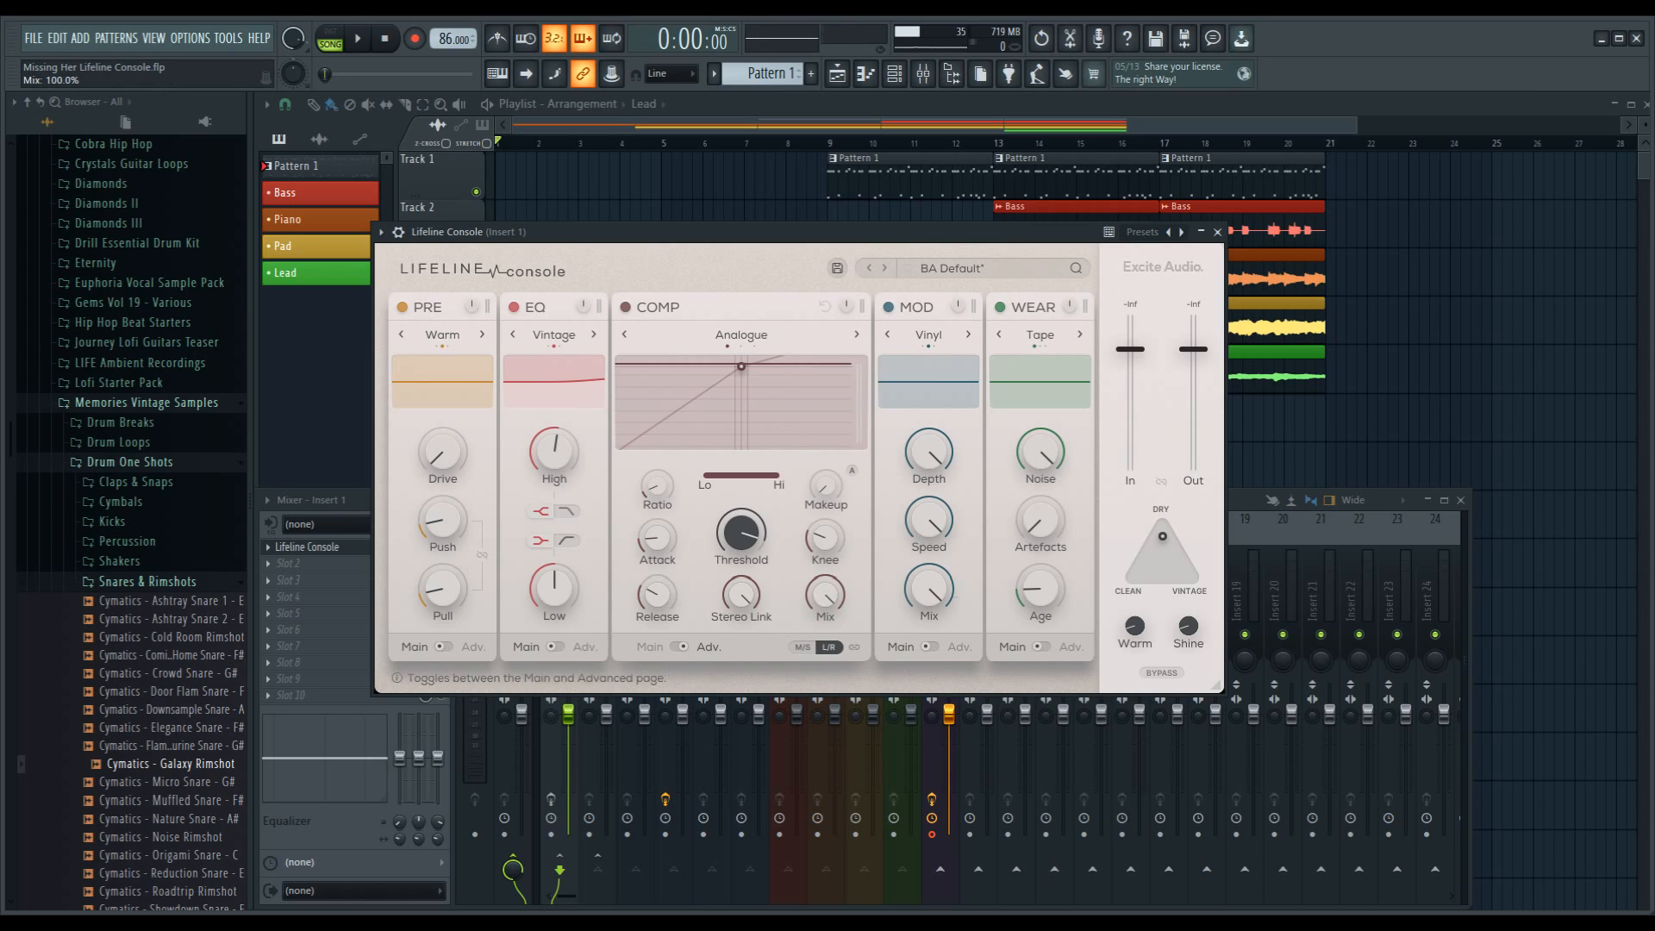
pyautogui.click(680, 646)
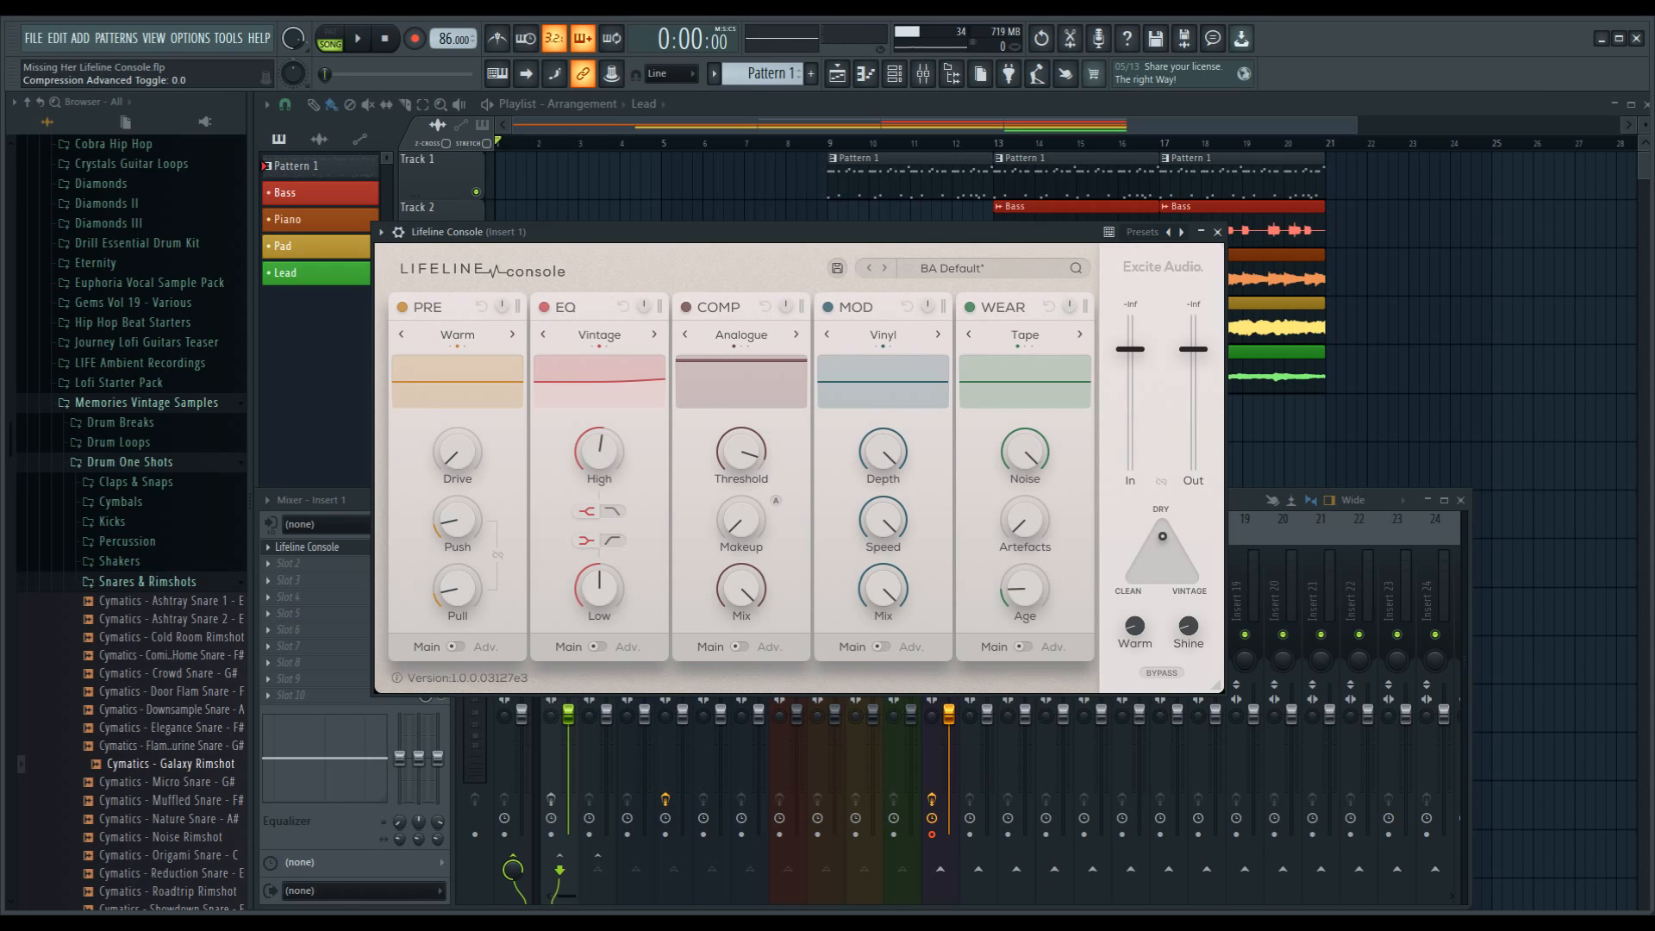
# Step: Examine the MOD module's advanced Wow and Flutter controls and return to the main page
pyautogui.click(880, 647)
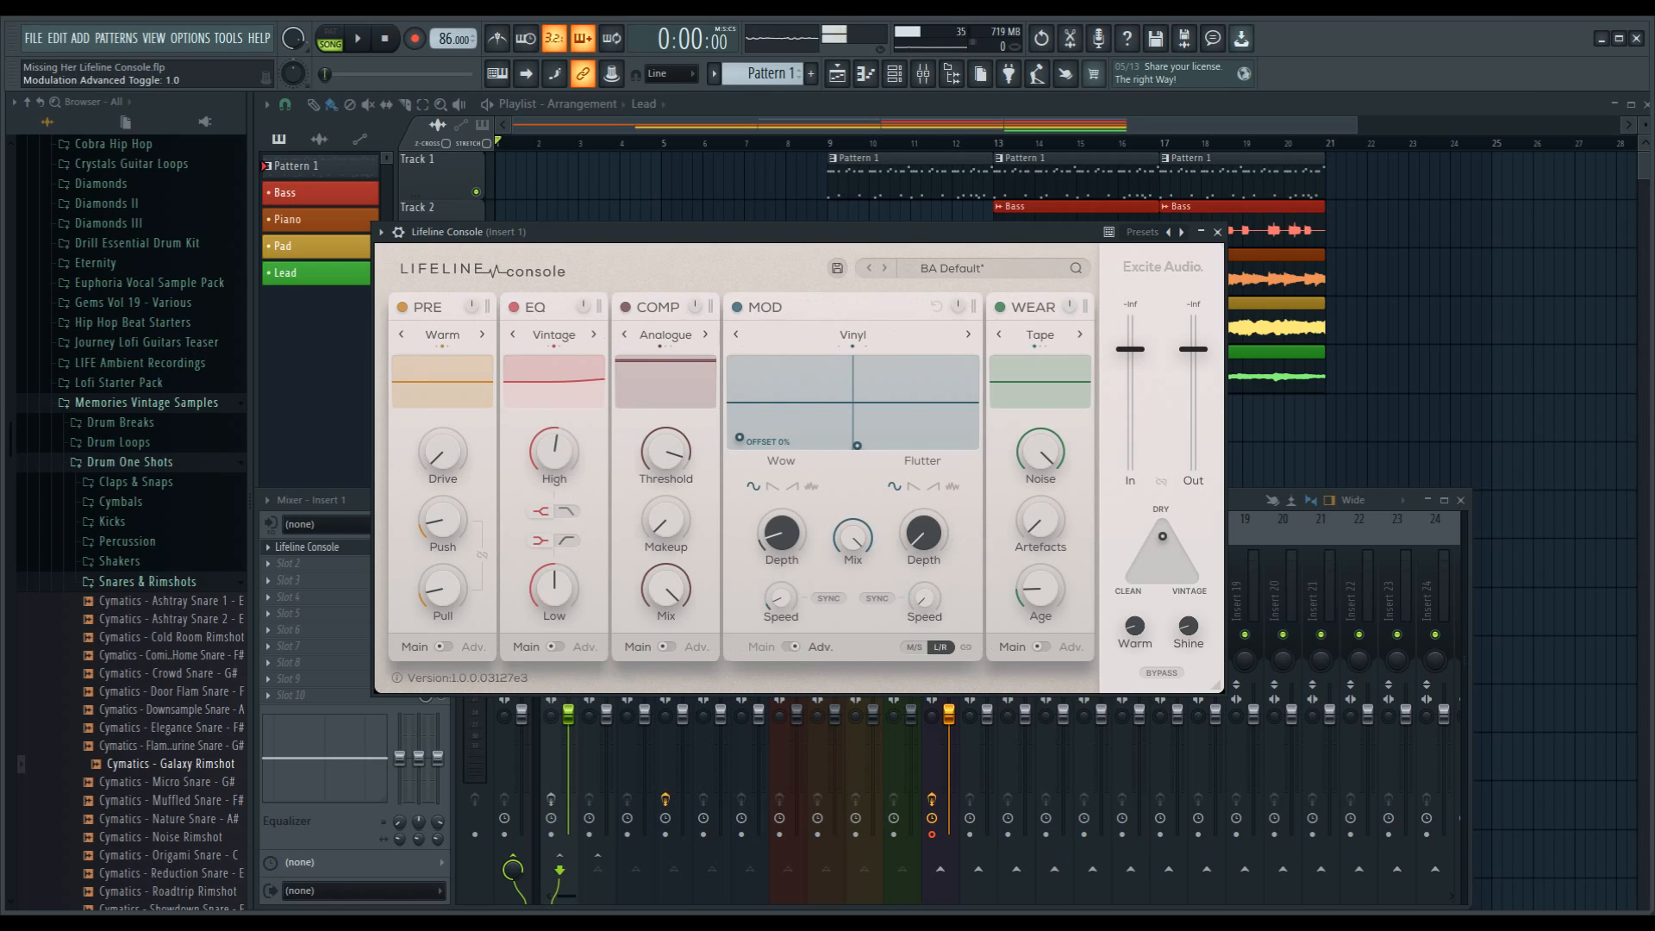
pyautogui.moveTo(852, 539)
pyautogui.moveTo(857, 445)
pyautogui.mouseDown()
pyautogui.moveTo(929, 395)
pyautogui.moveTo(907, 363)
pyautogui.moveTo(919, 373)
pyautogui.moveTo(857, 445)
pyautogui.mouseUp()
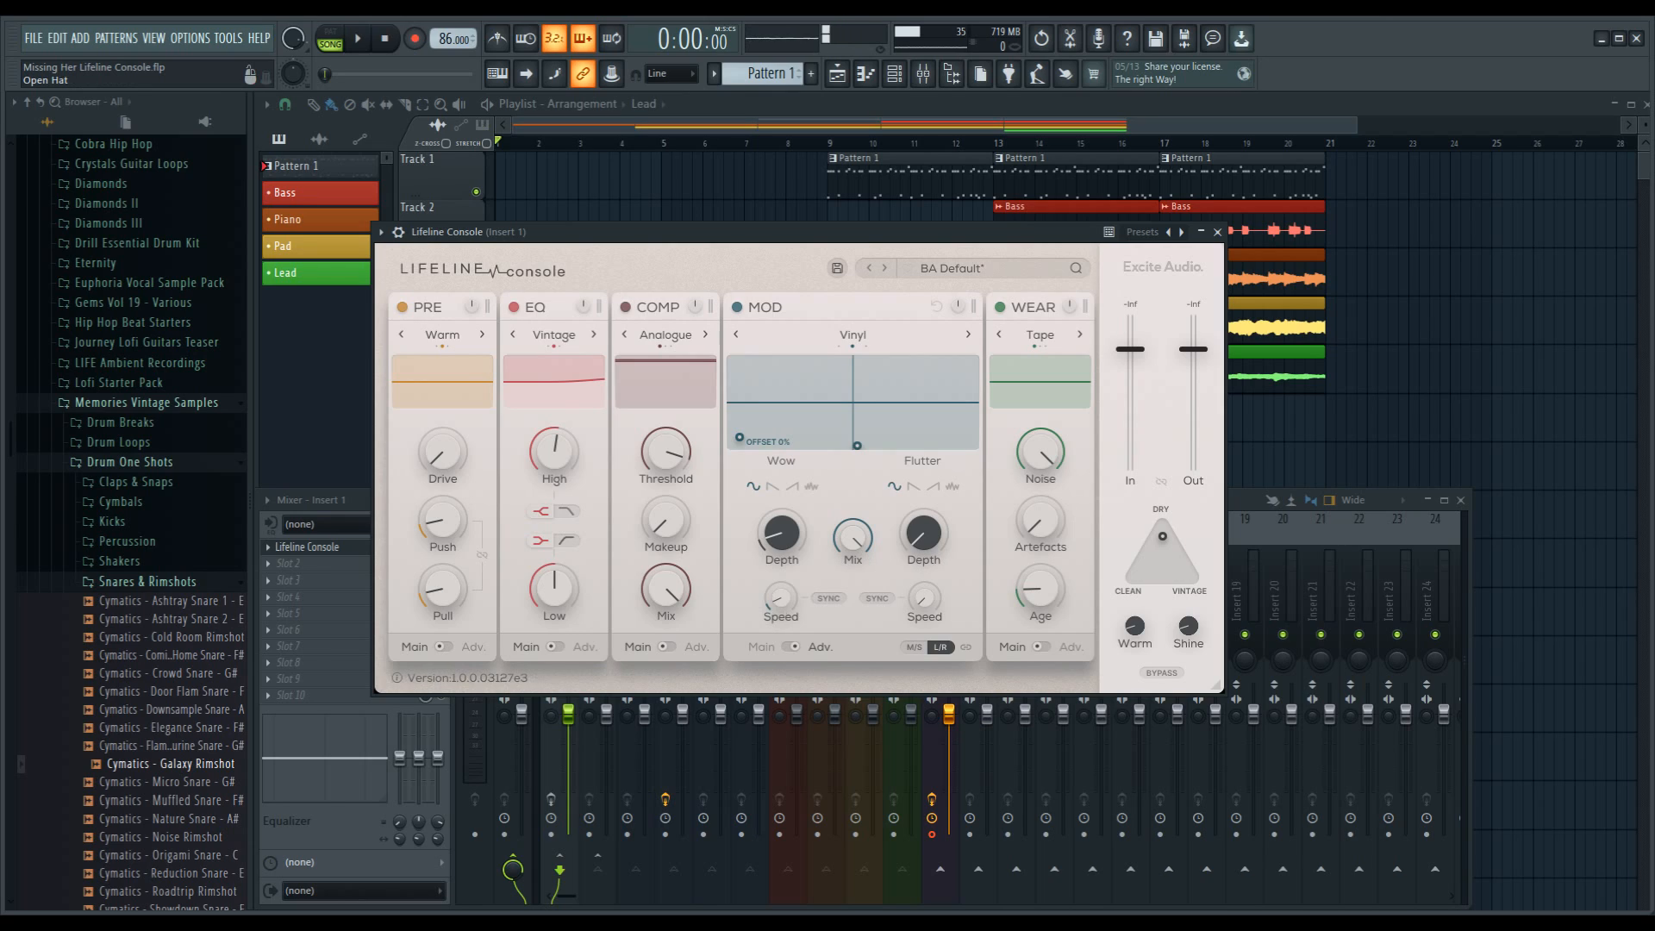
pyautogui.click(792, 647)
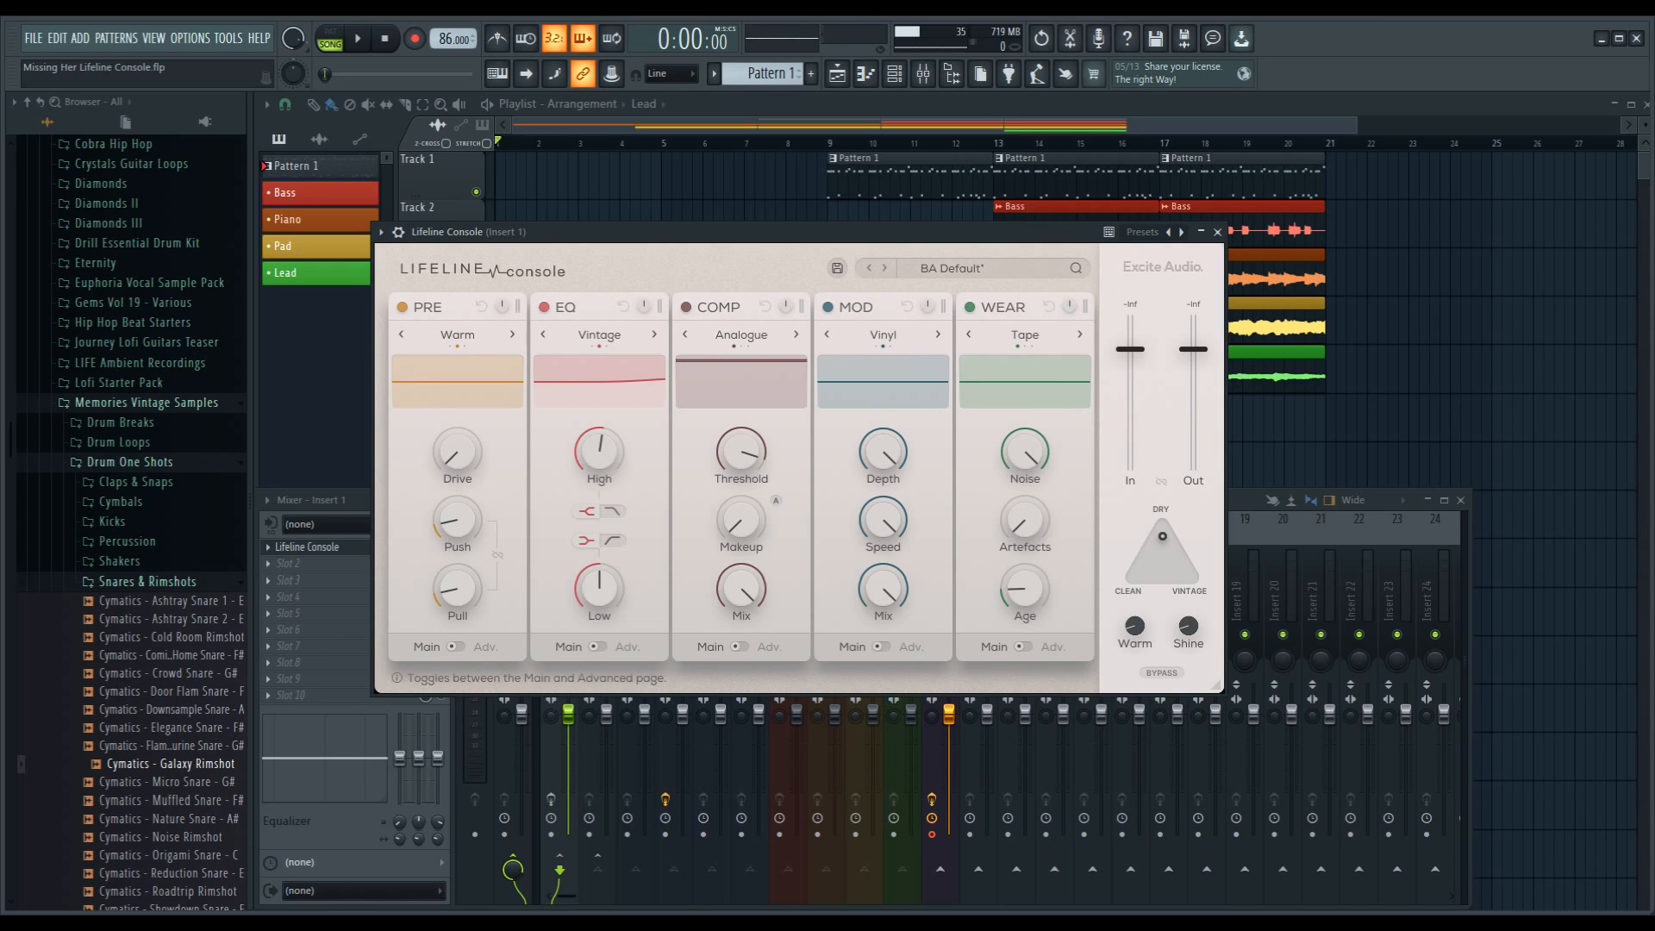
# Step: Open the WEAR module's advanced page and compare its Noise and Age settings
pyautogui.click(1050, 647)
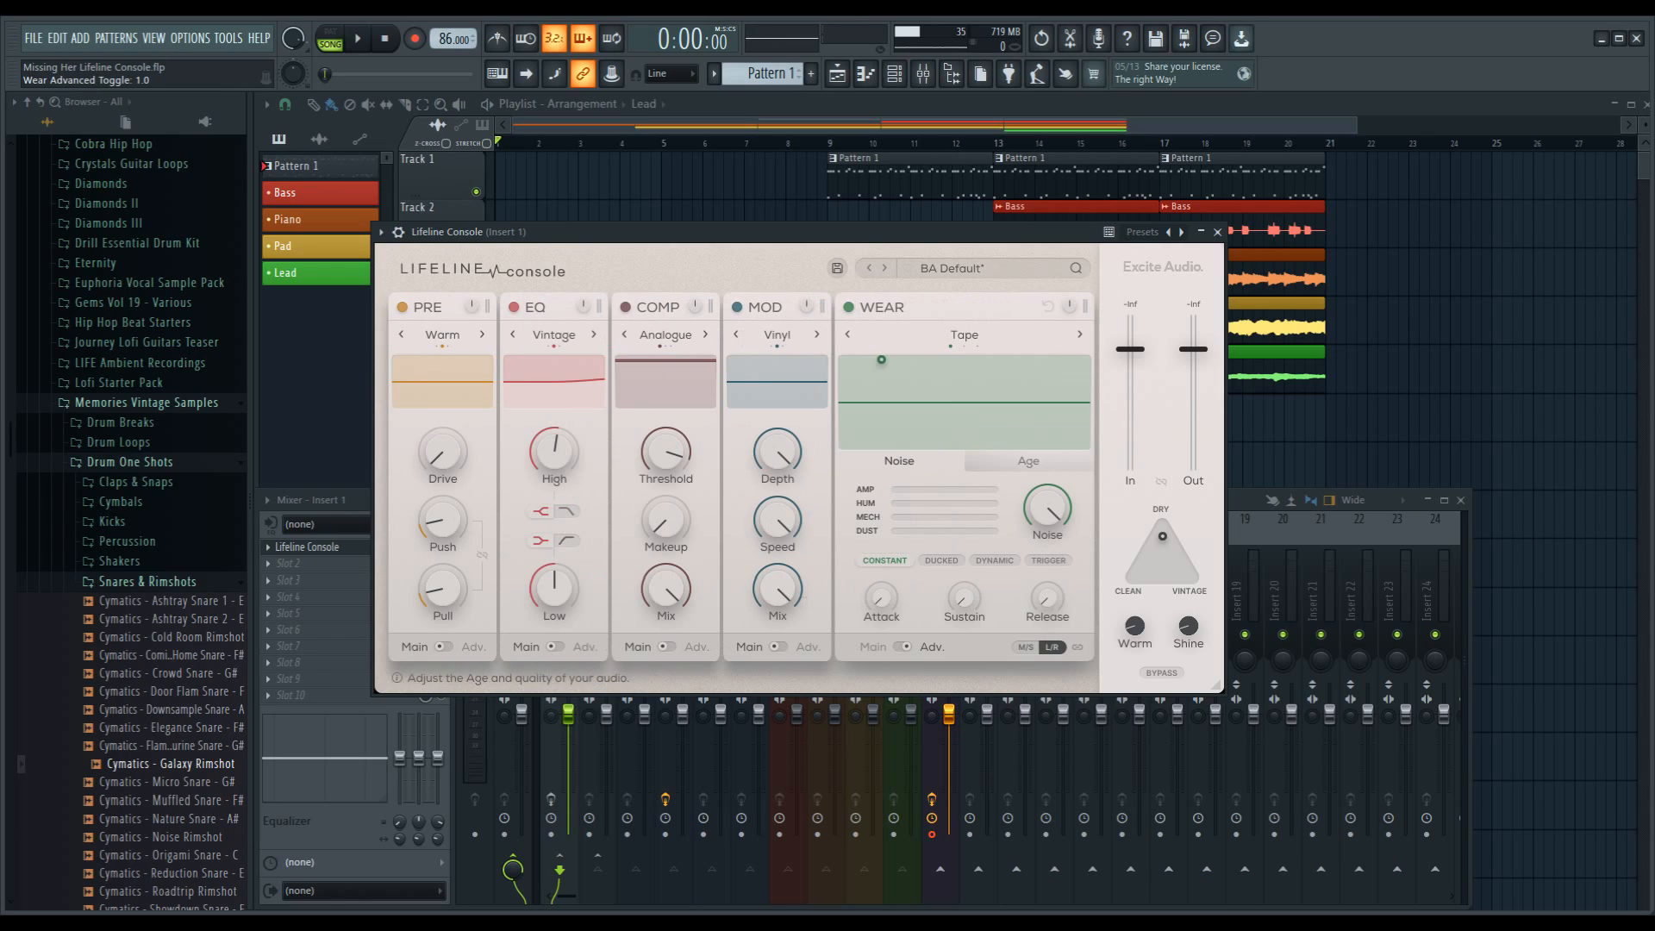
pyautogui.click(1028, 461)
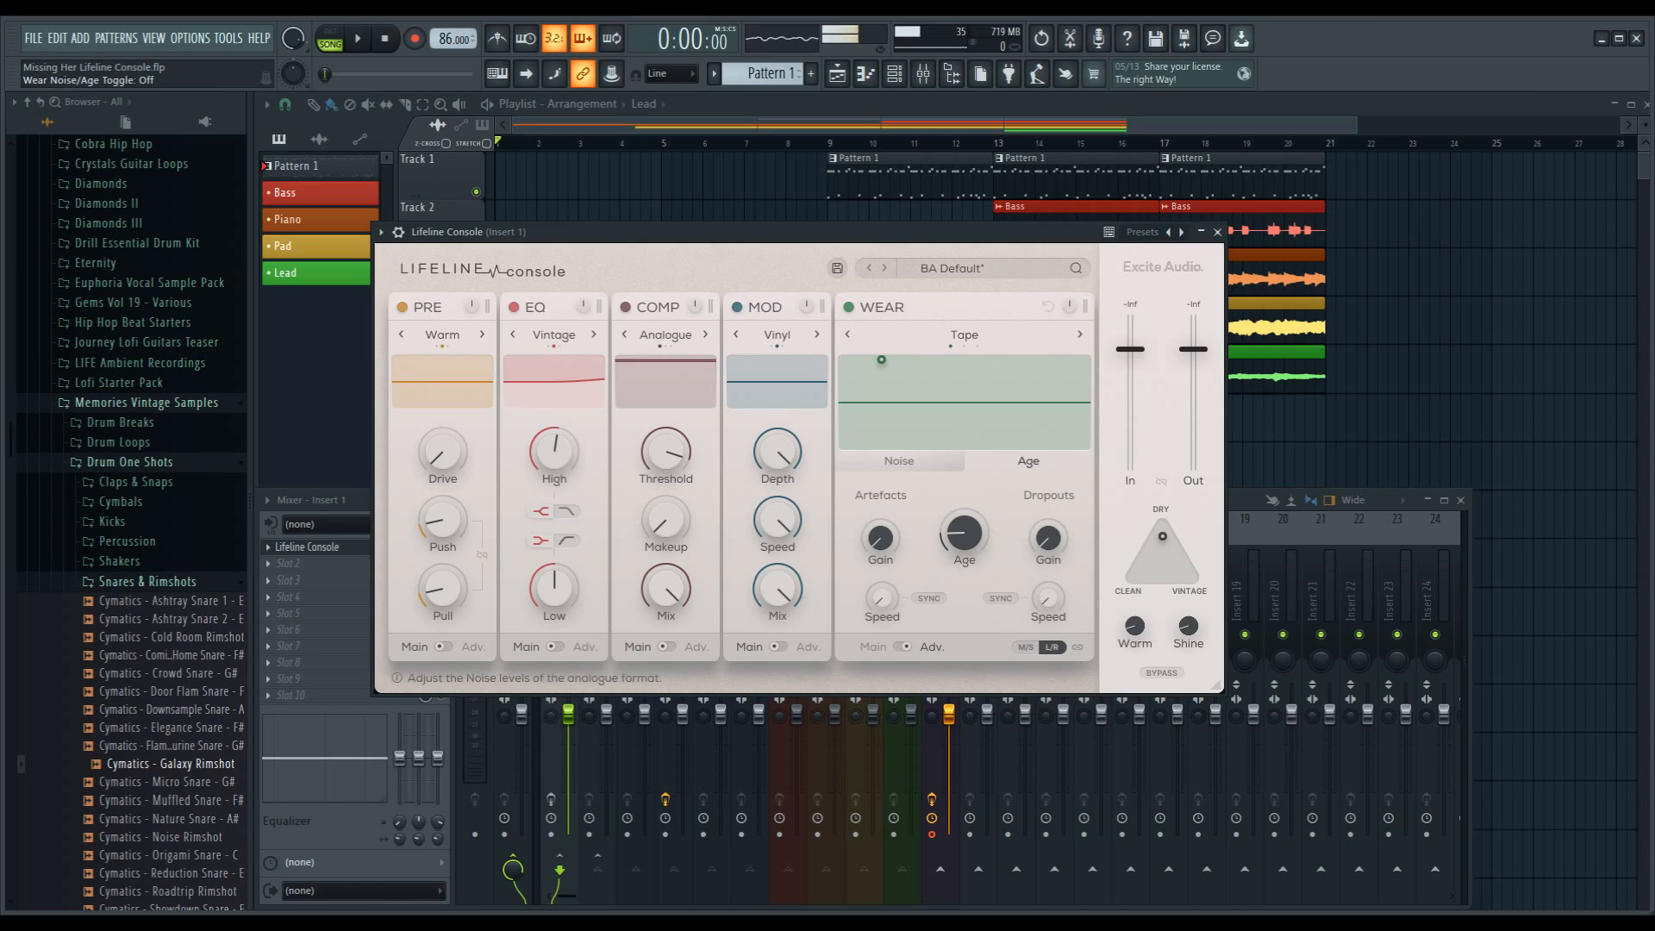
pyautogui.click(899, 461)
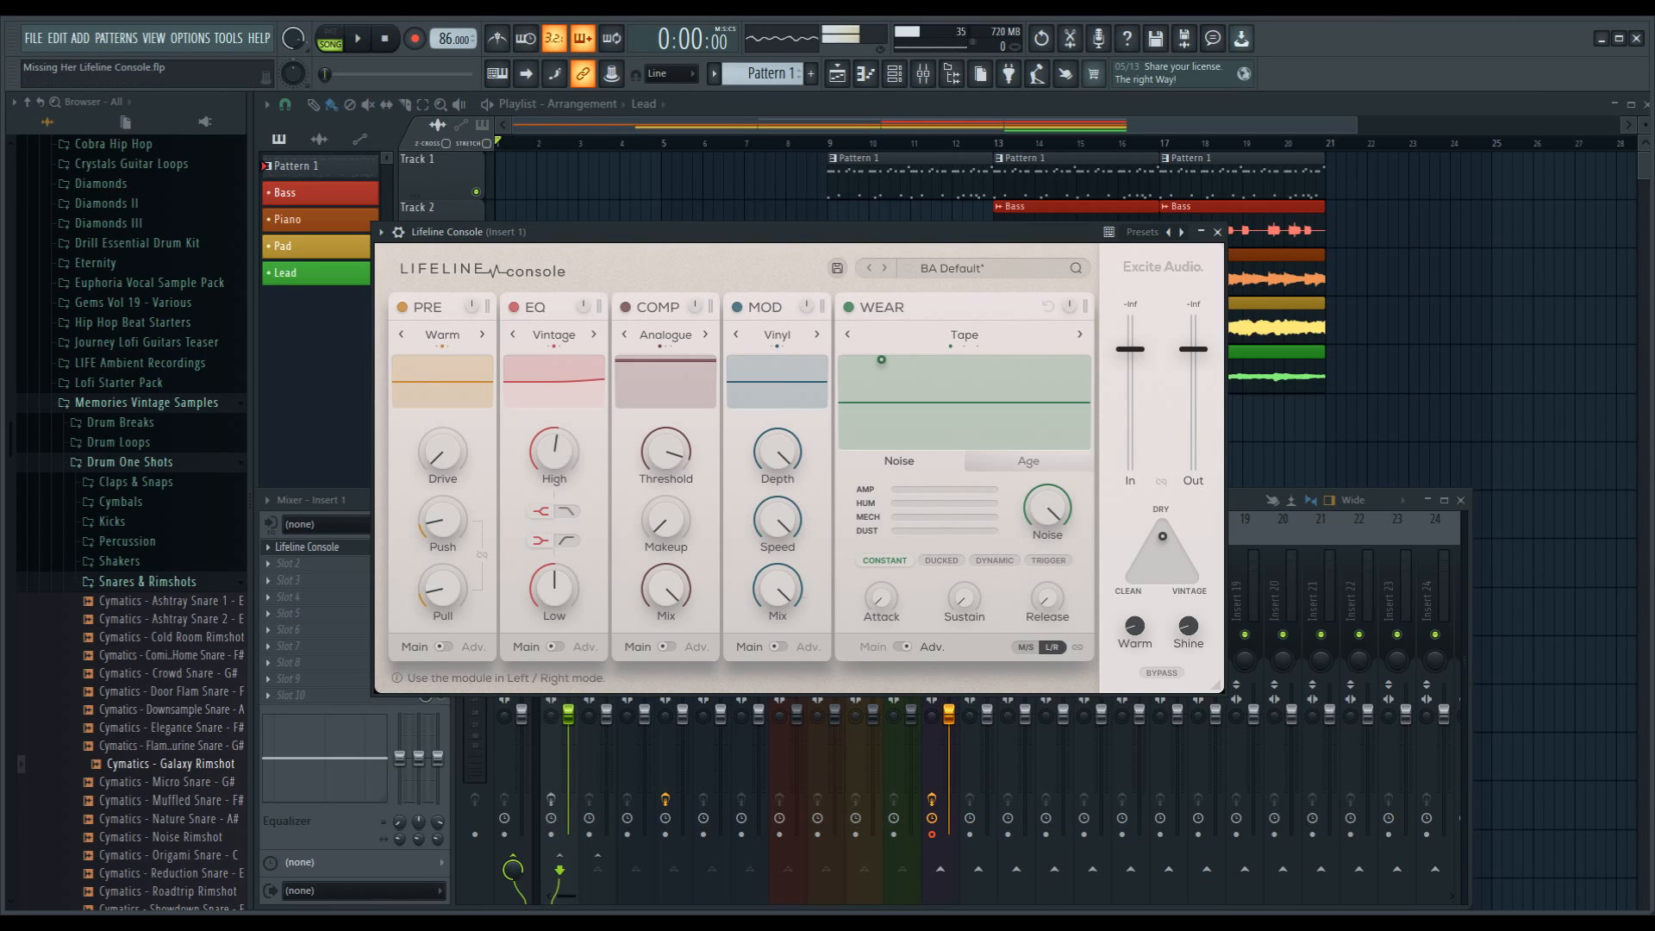
# Step: Try mid/side mode with unlinked channels on the WEAR module, restore linked L/R mode, and return to its main page
pyautogui.click(1026, 648)
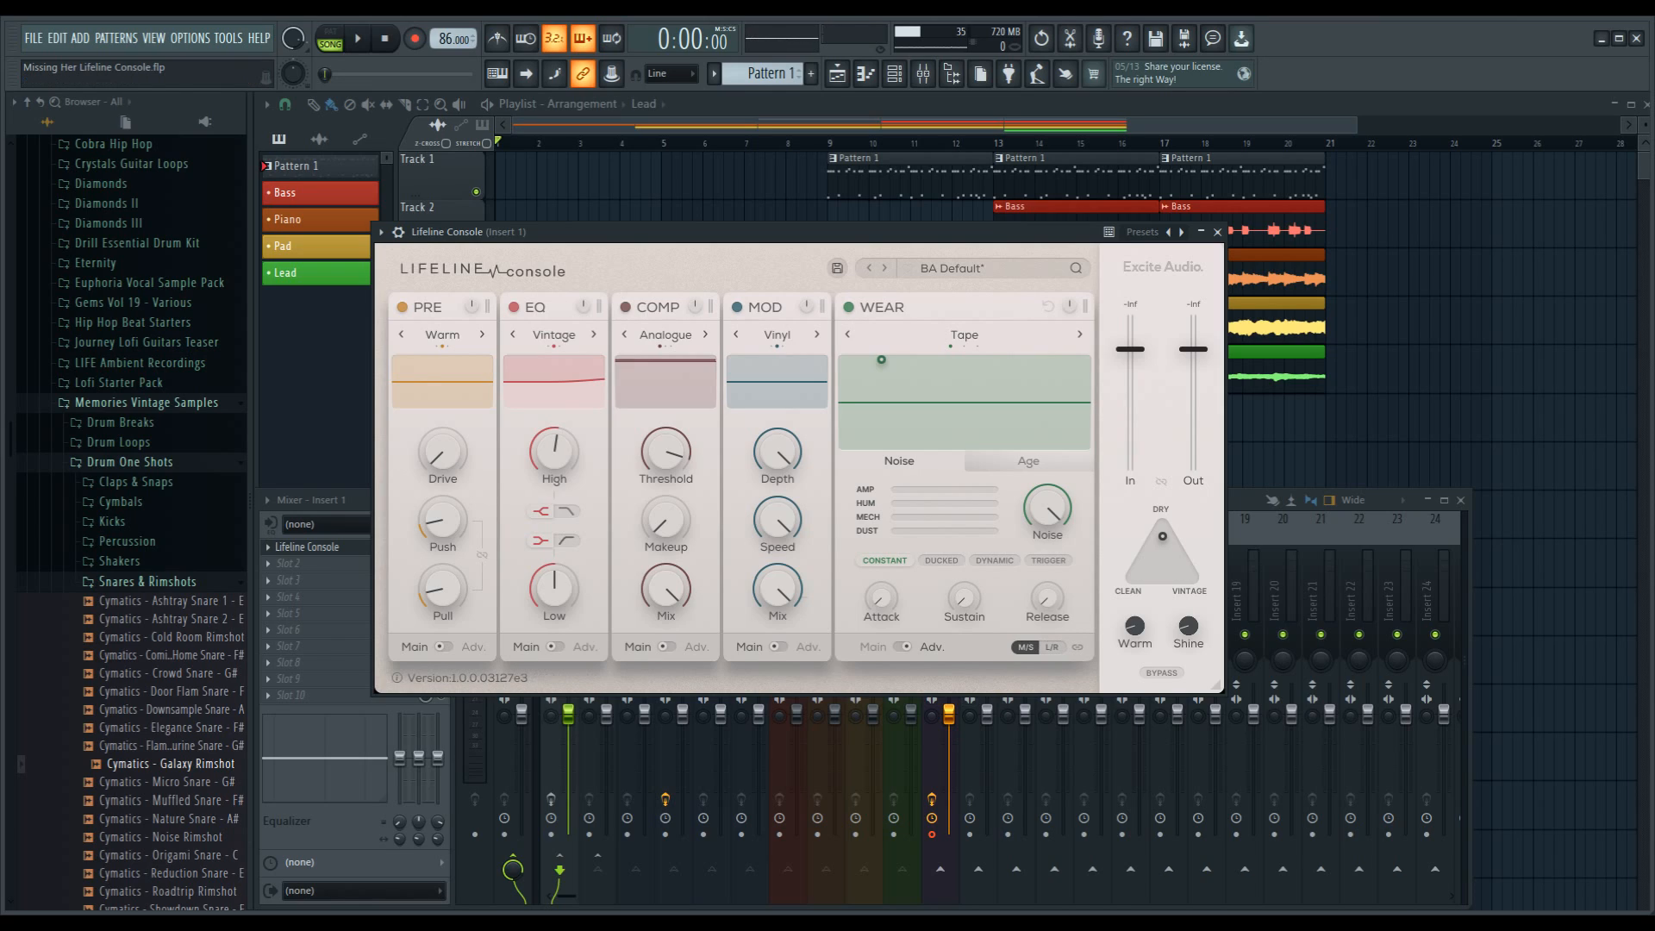
pyautogui.click(1078, 647)
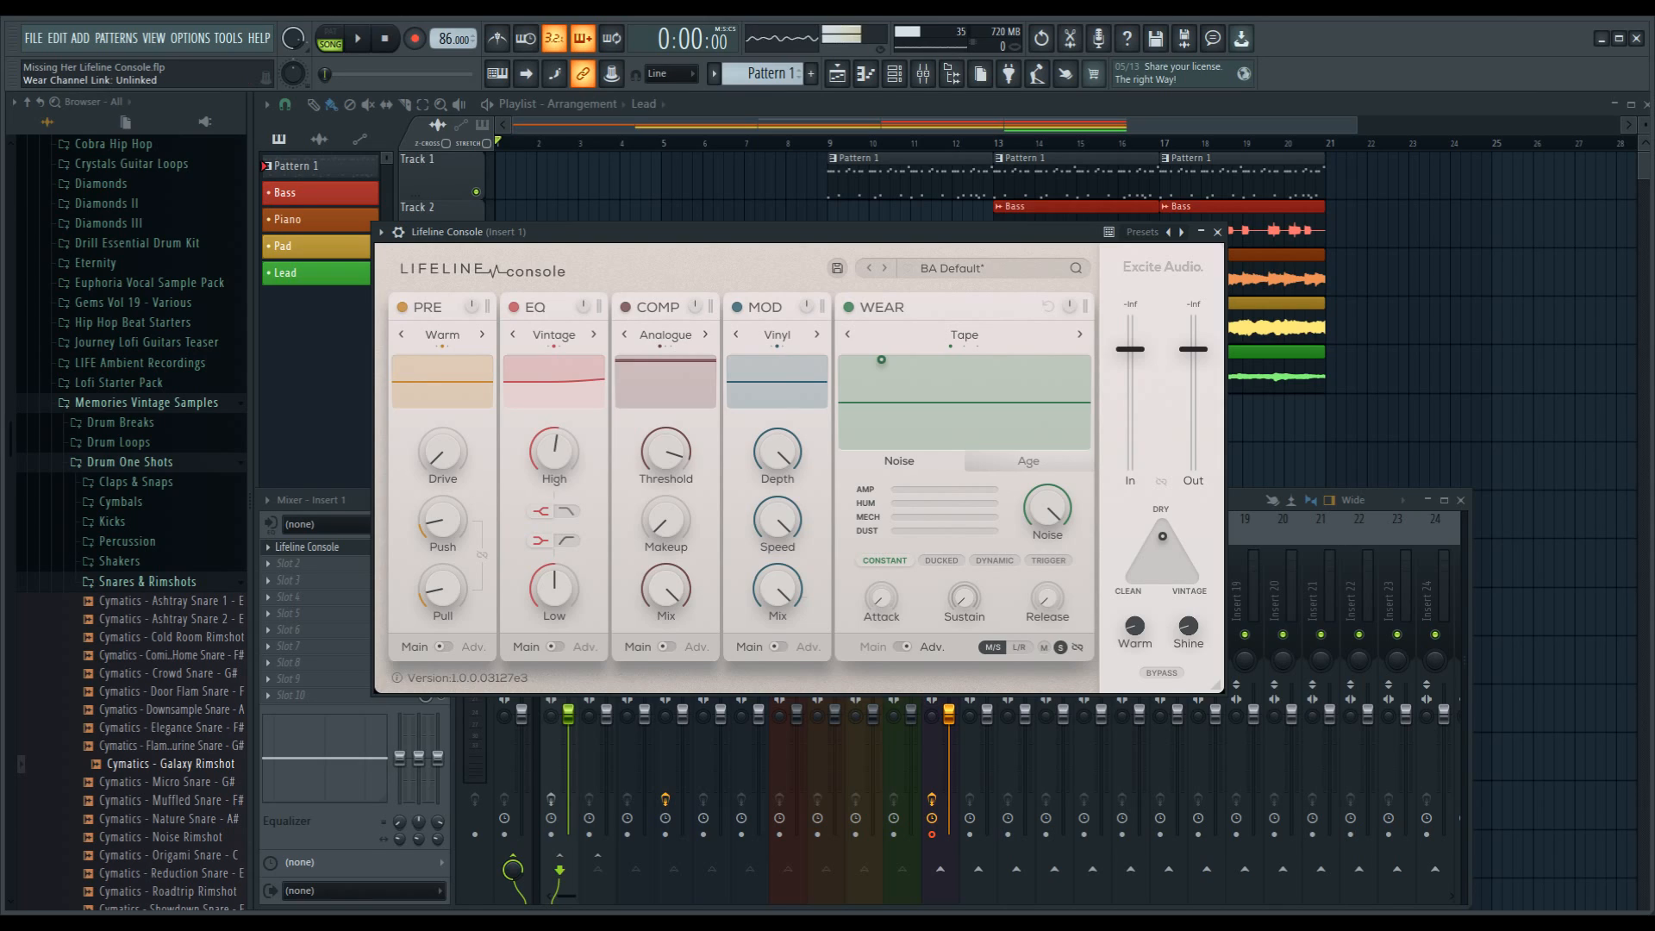
pyautogui.click(1078, 646)
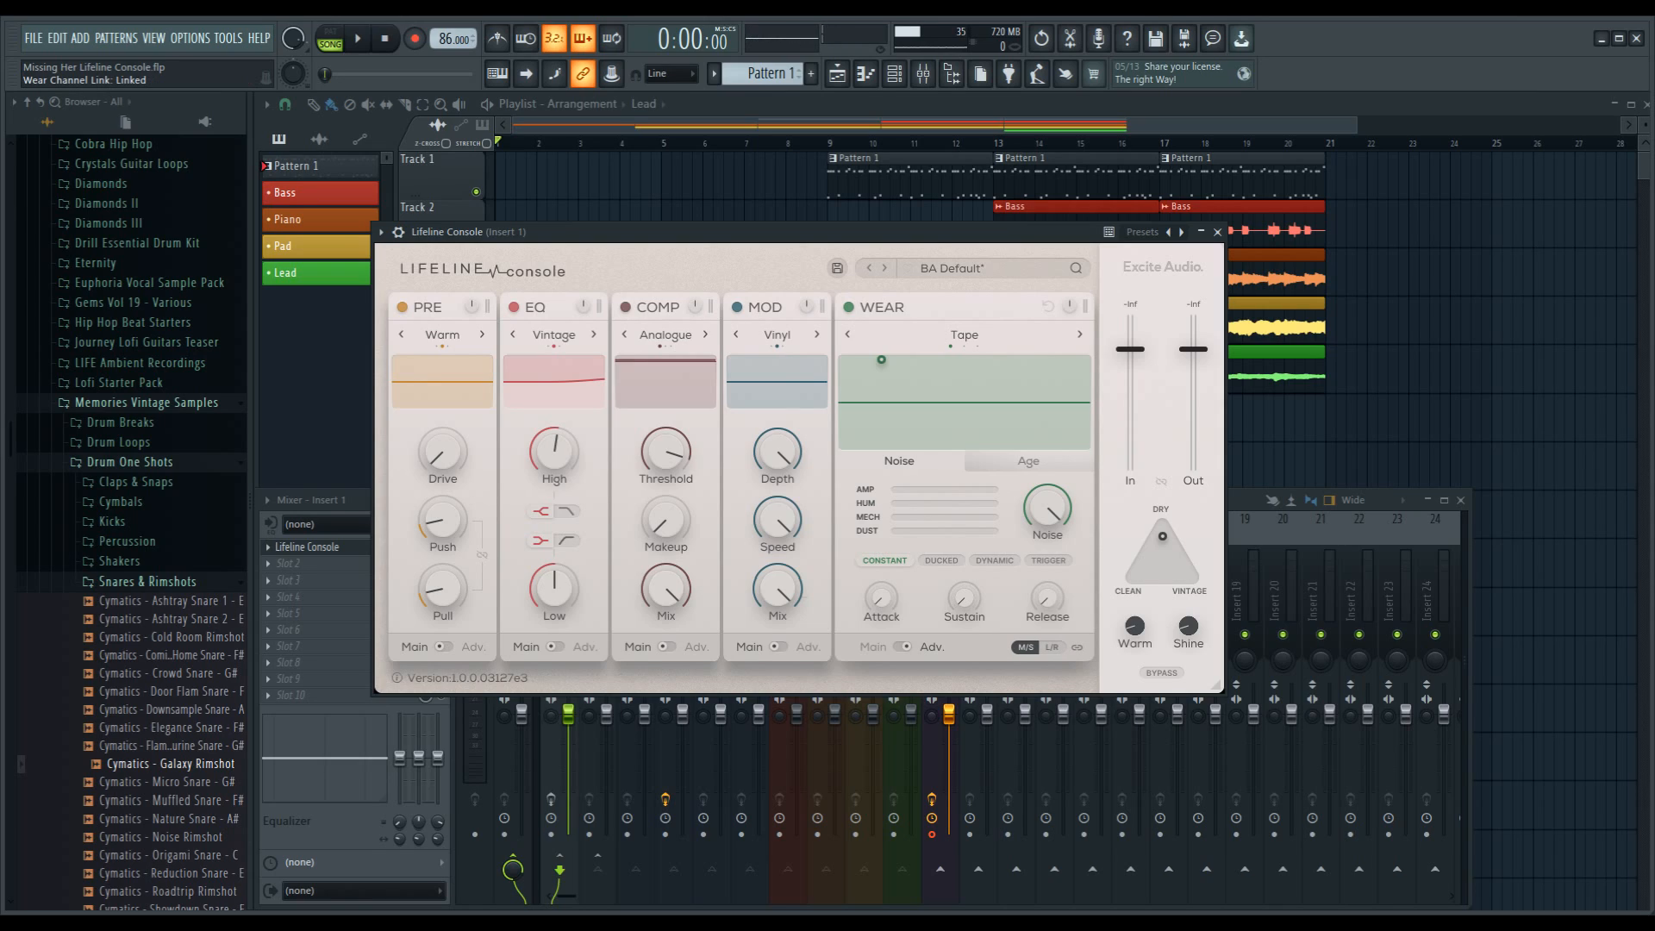
pyautogui.click(1051, 647)
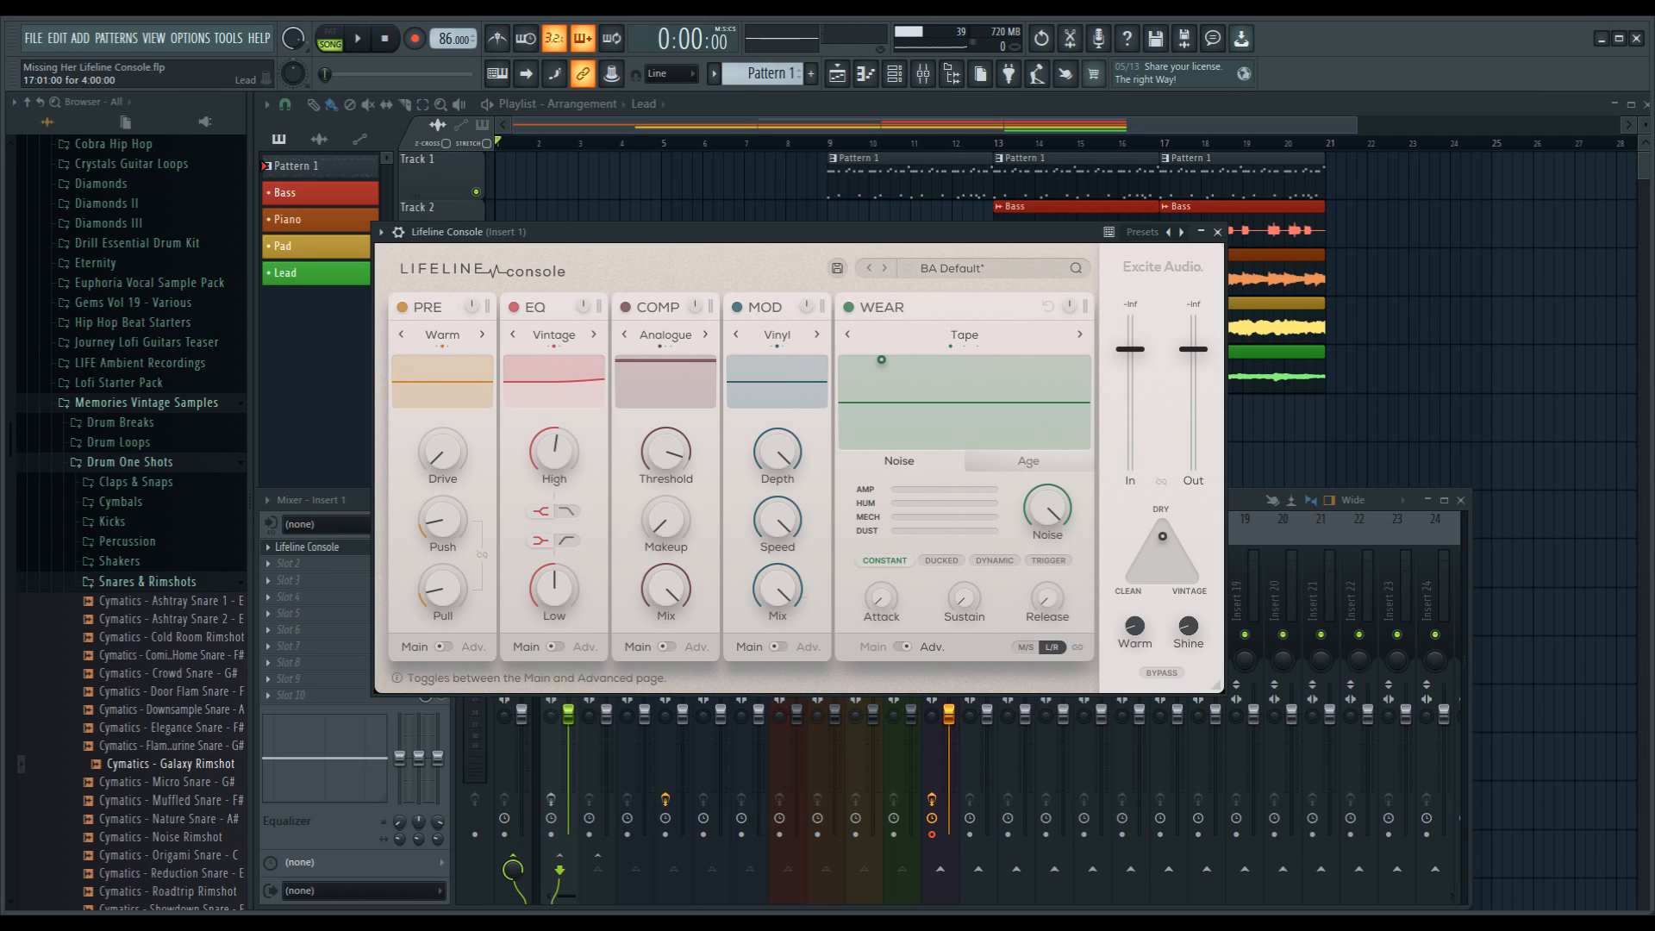
pyautogui.click(902, 647)
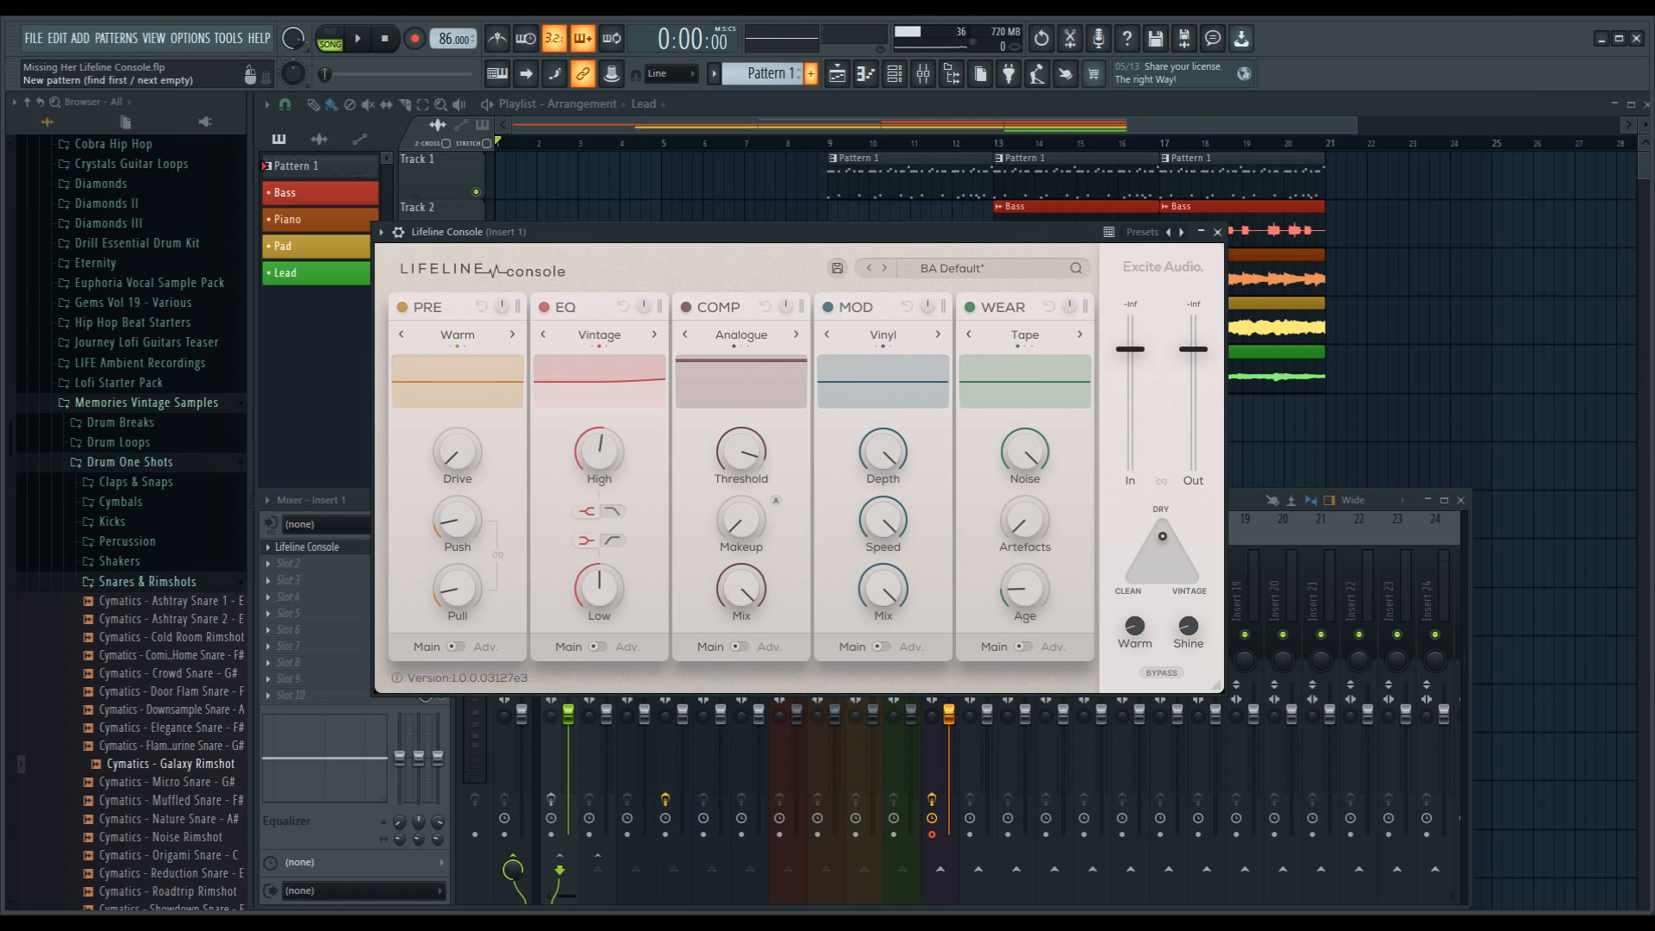
# Step: Clear the plugin and mixer windows from the playlist and play the arrangement from bar 9
pyautogui.press('F5')
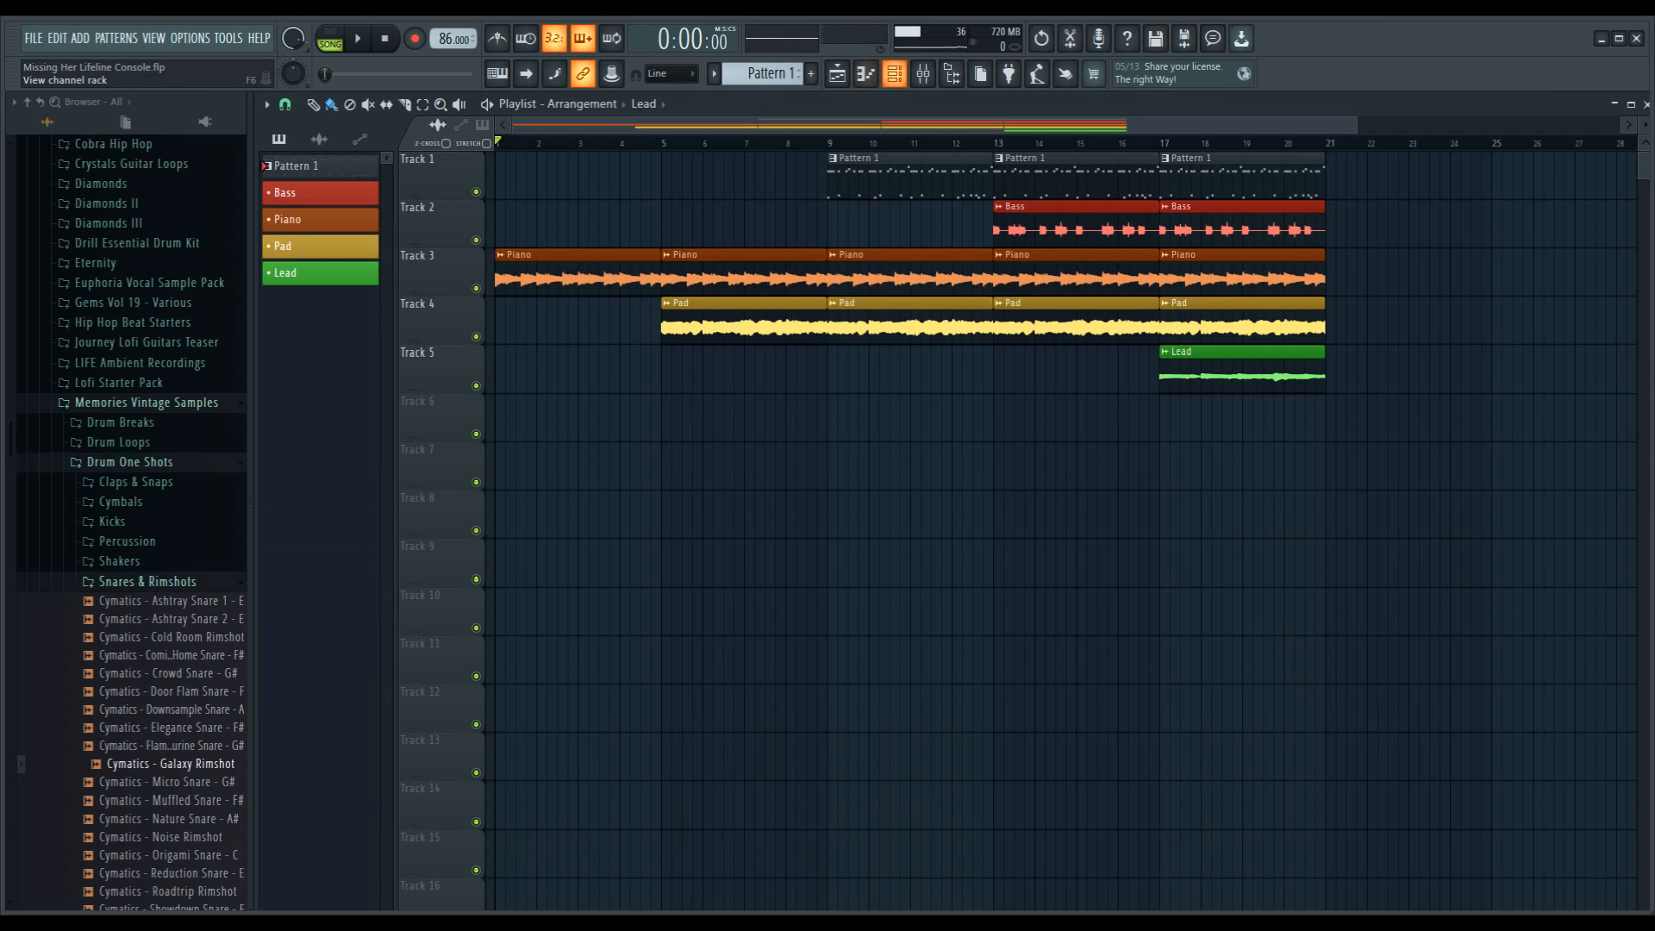
pyautogui.click(829, 143)
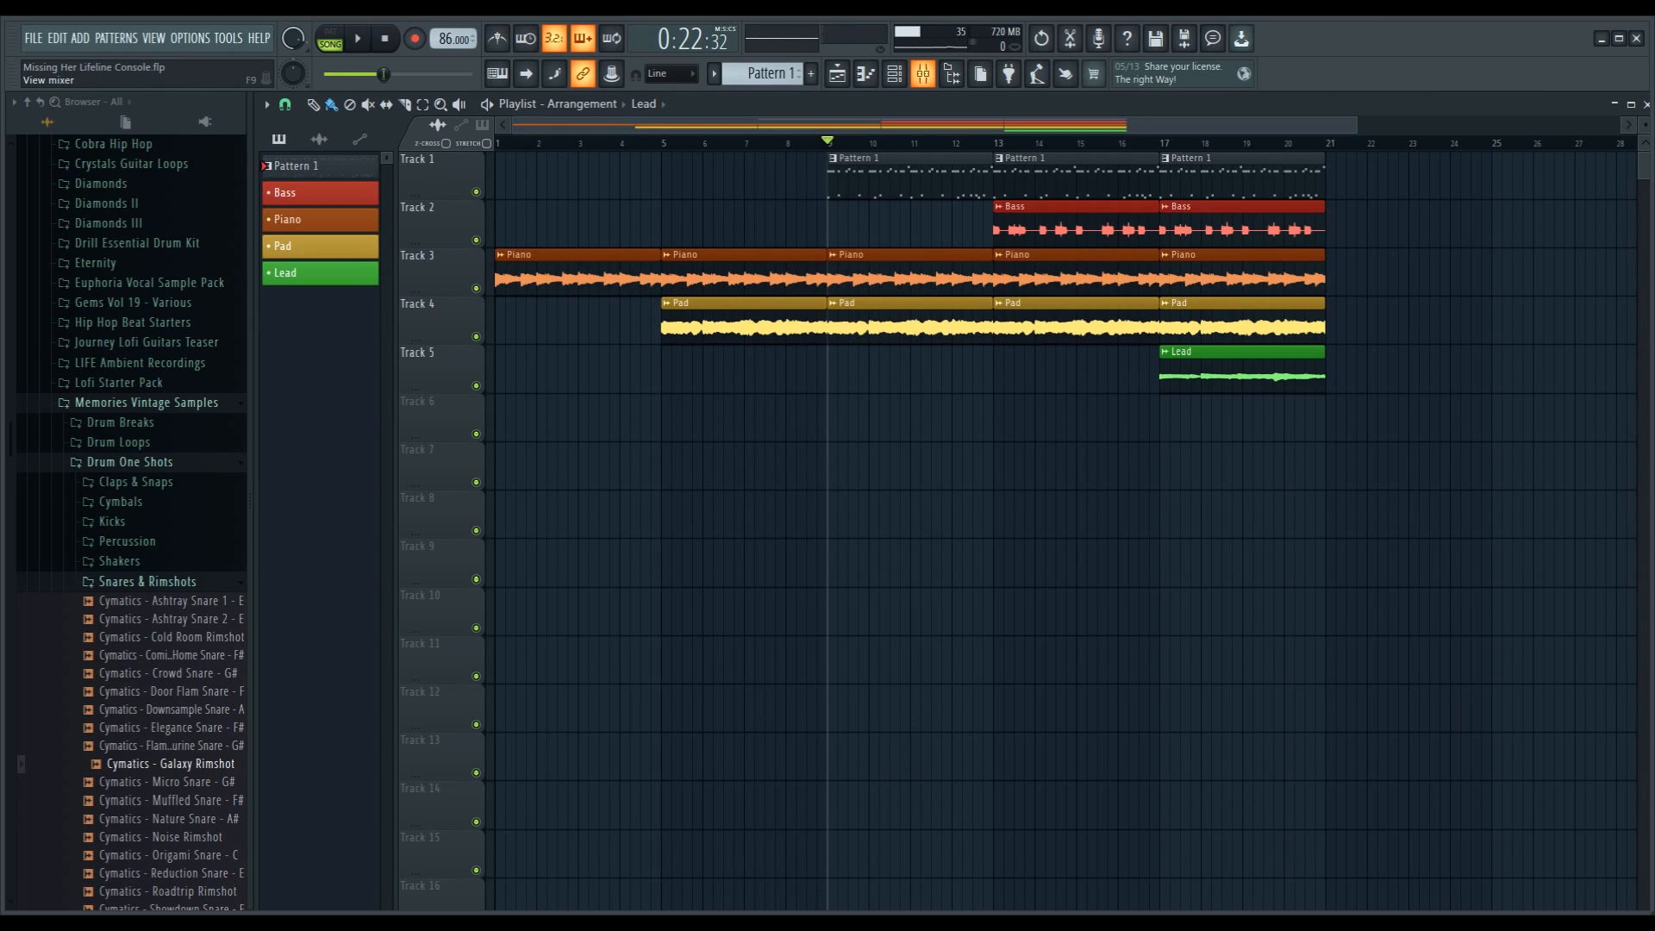
pyautogui.press('space')
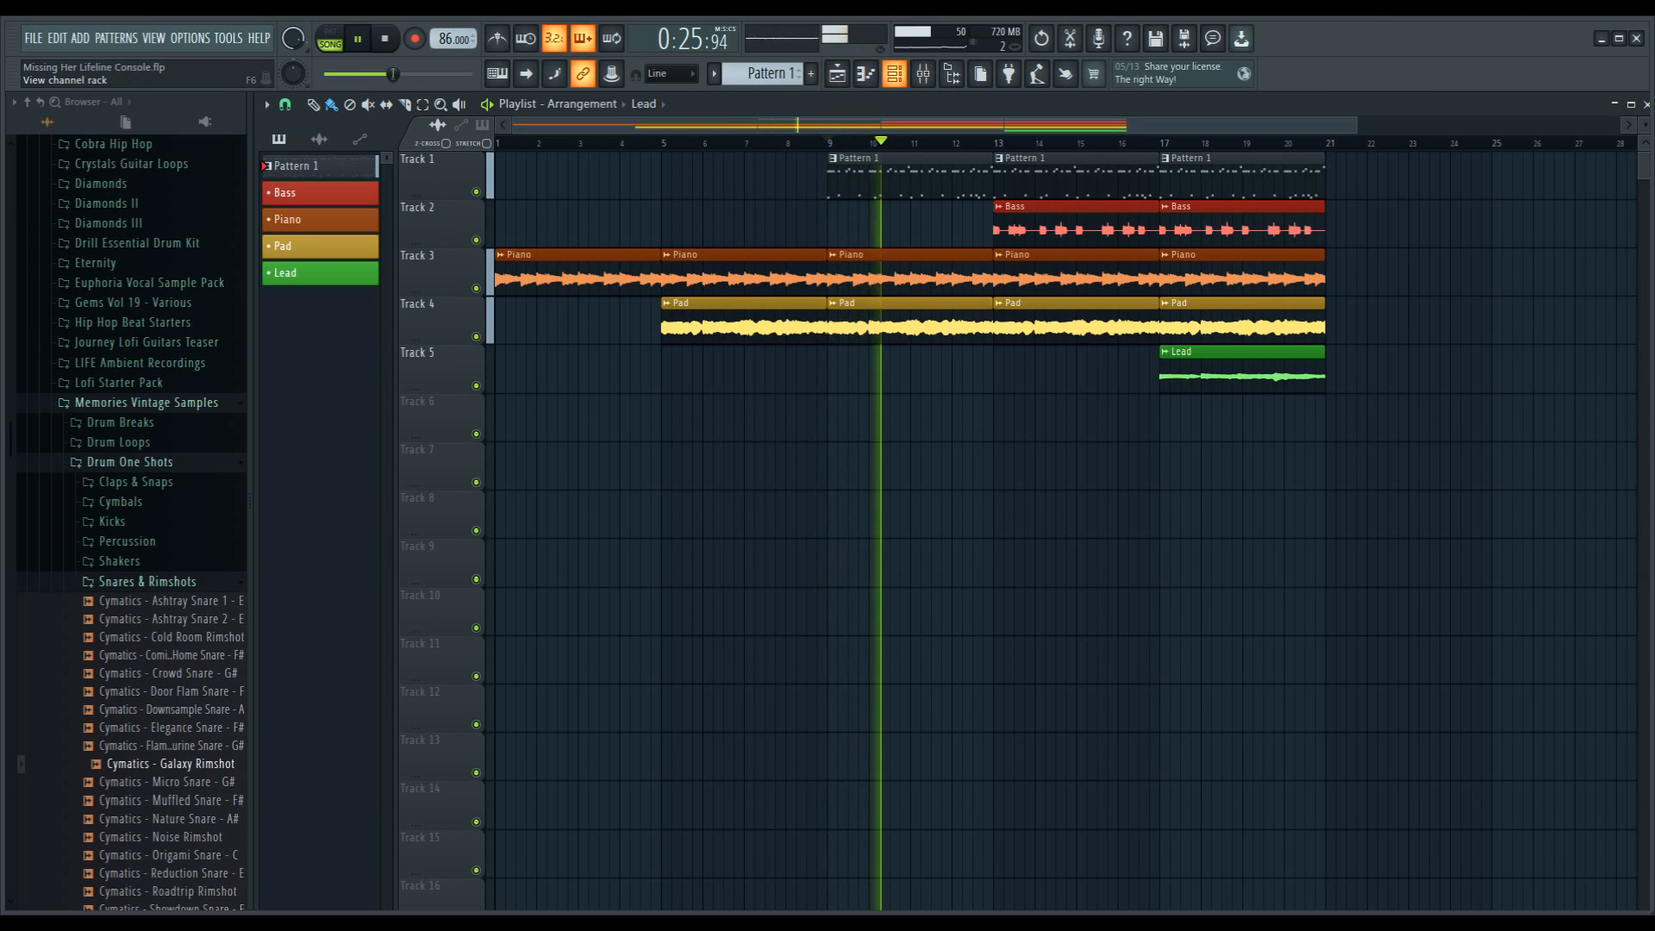
# Step: Check the channel rack while the song plays, close it, and show the mixer
pyautogui.click(894, 74)
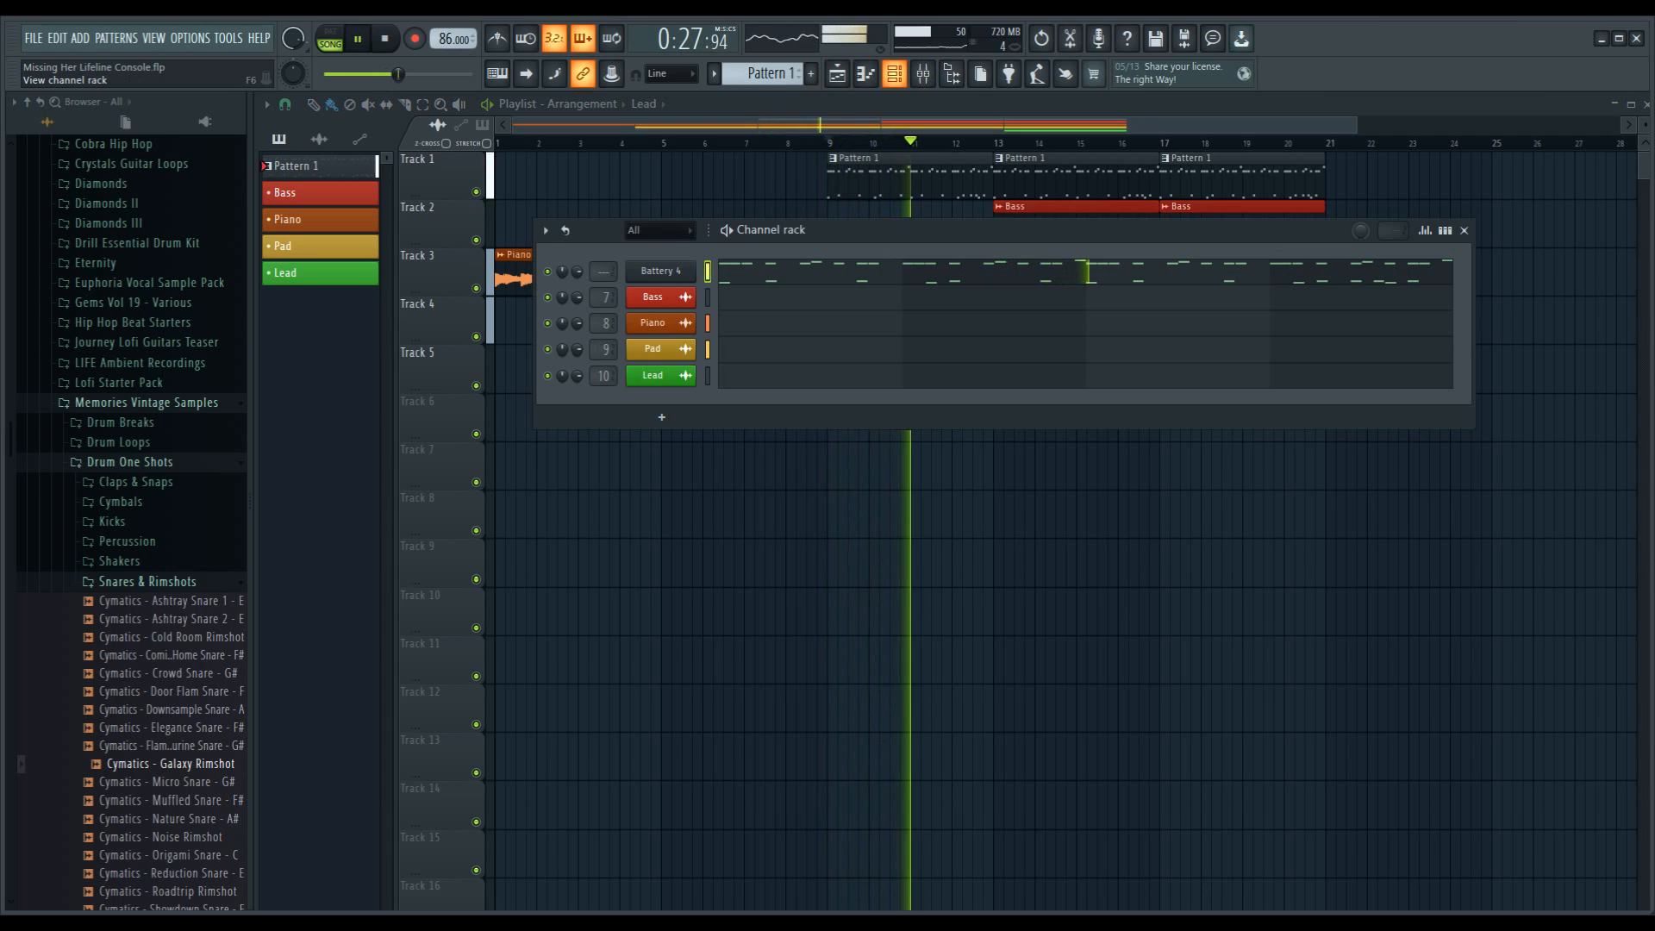
pyautogui.click(893, 73)
pyautogui.click(923, 73)
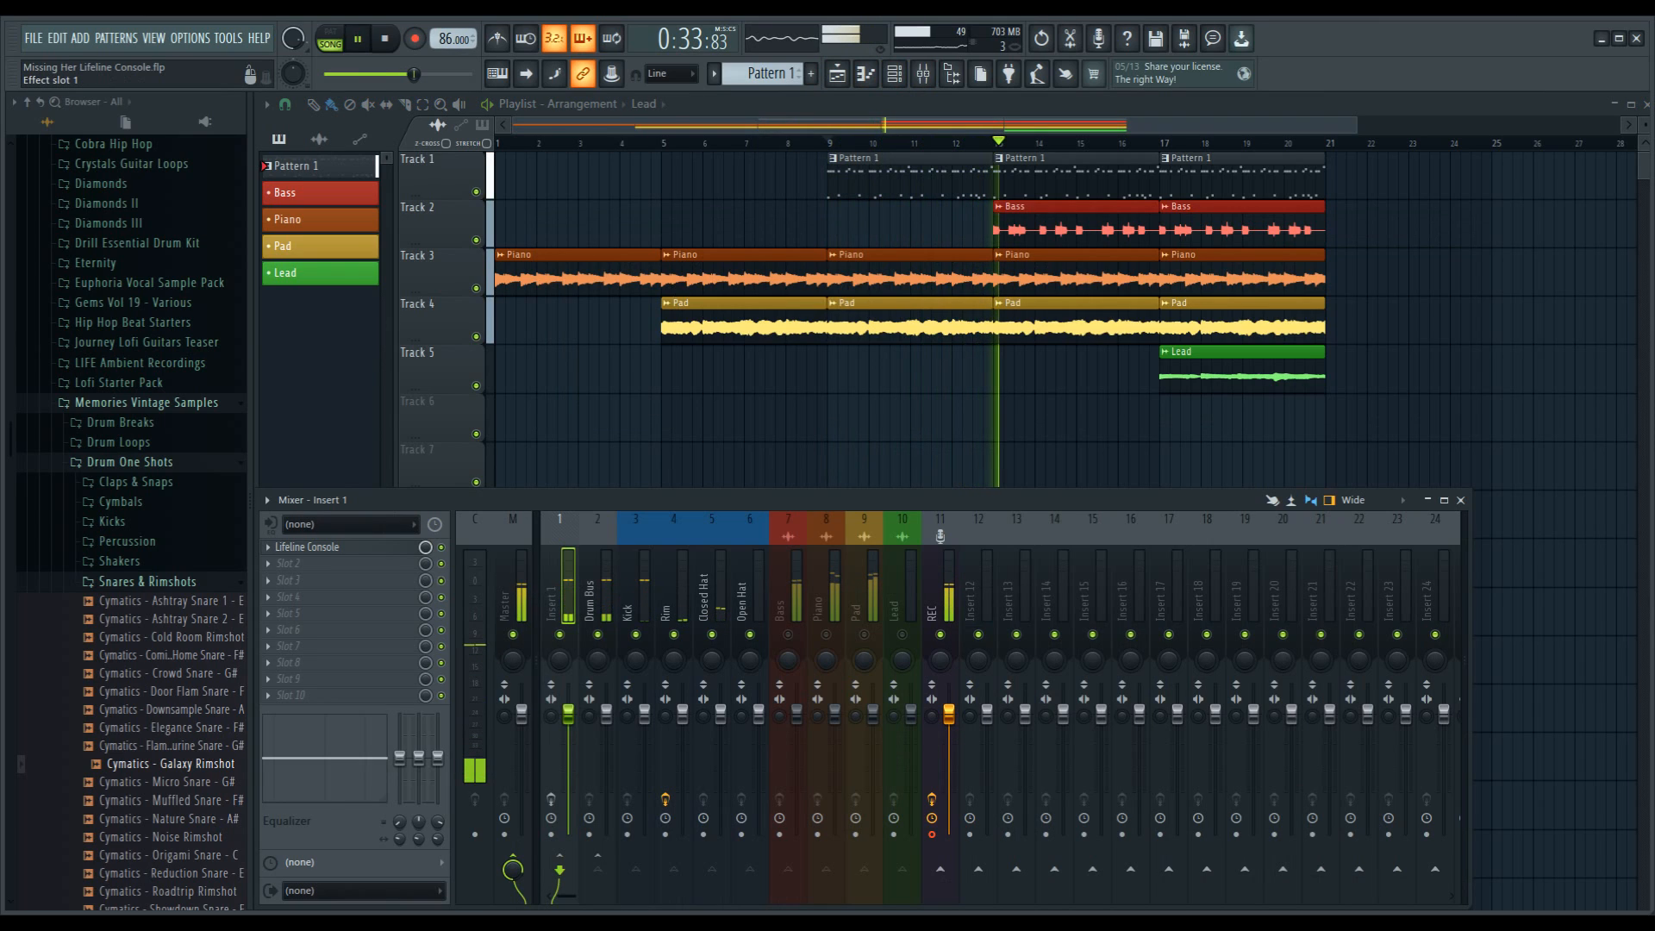
# Step: Open Lifeline Console on Insert 1, load the DRM 60s Drums preset, close the preset list and reposition the plugin window
pyautogui.click(308, 548)
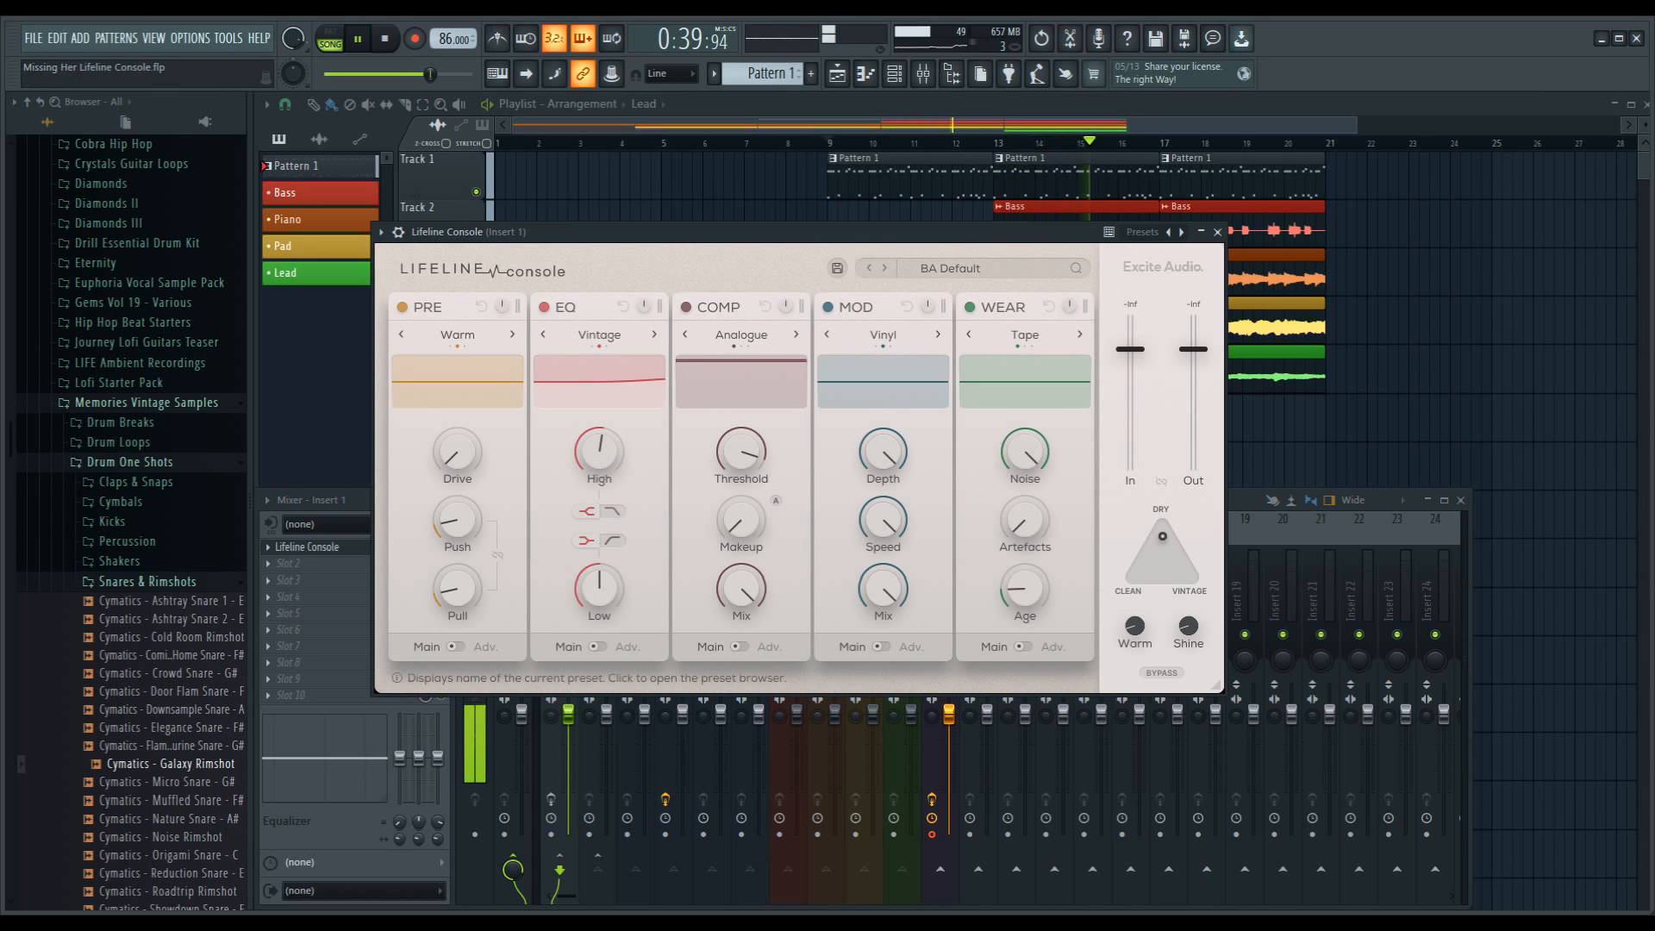
pyautogui.click(950, 268)
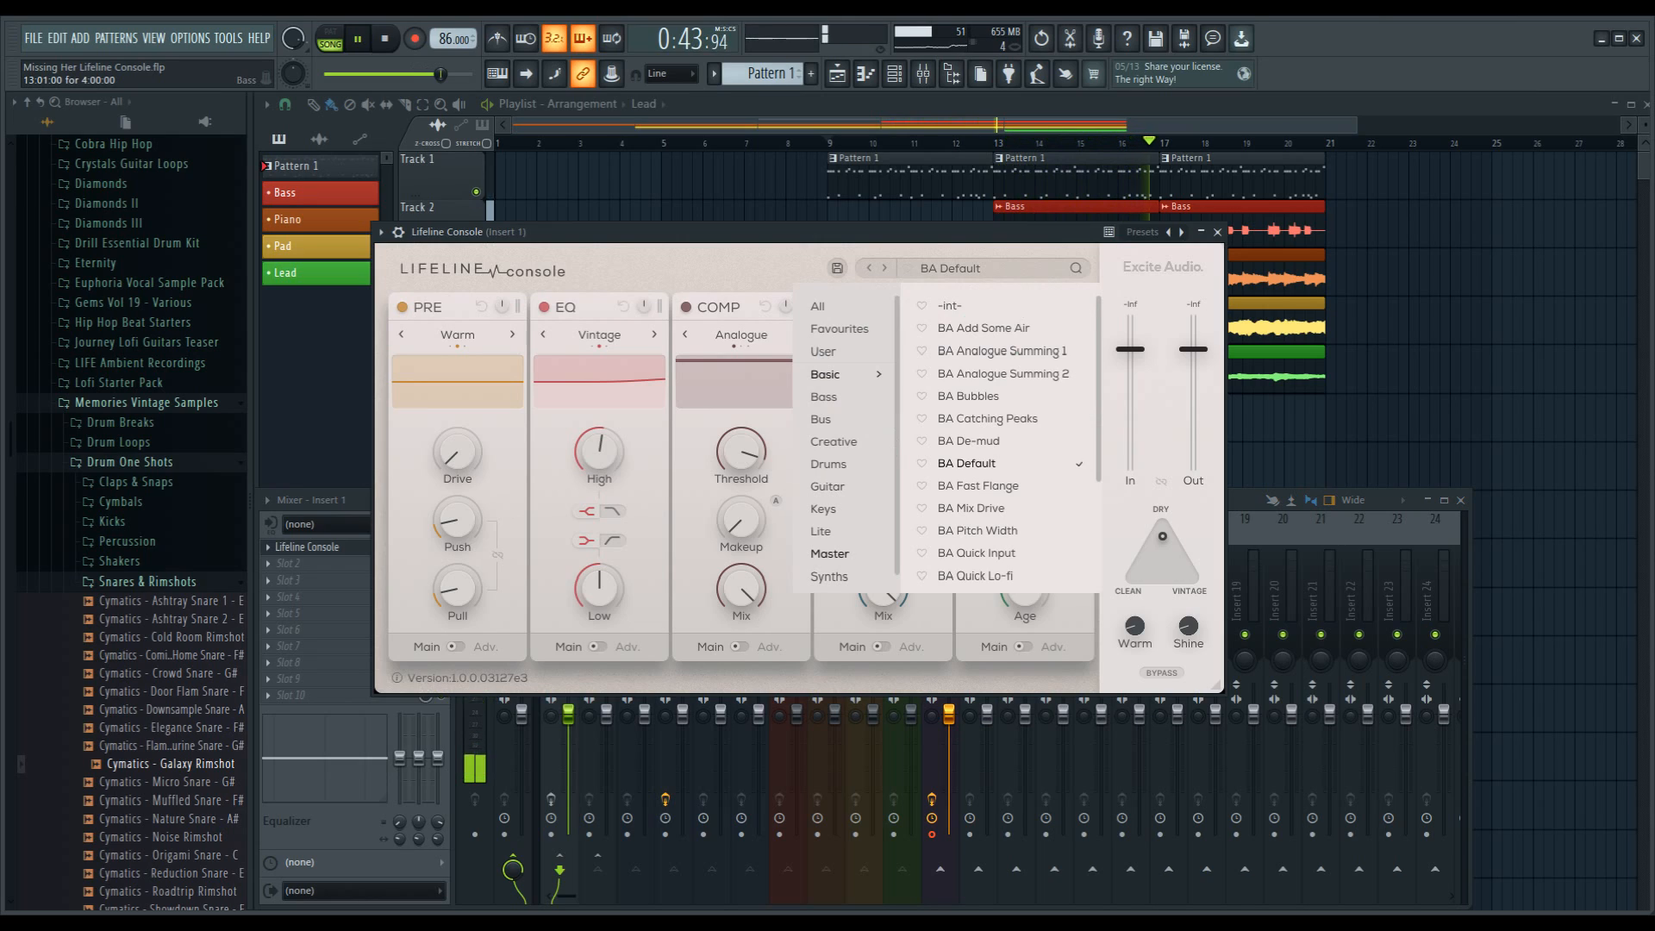
pyautogui.click(828, 464)
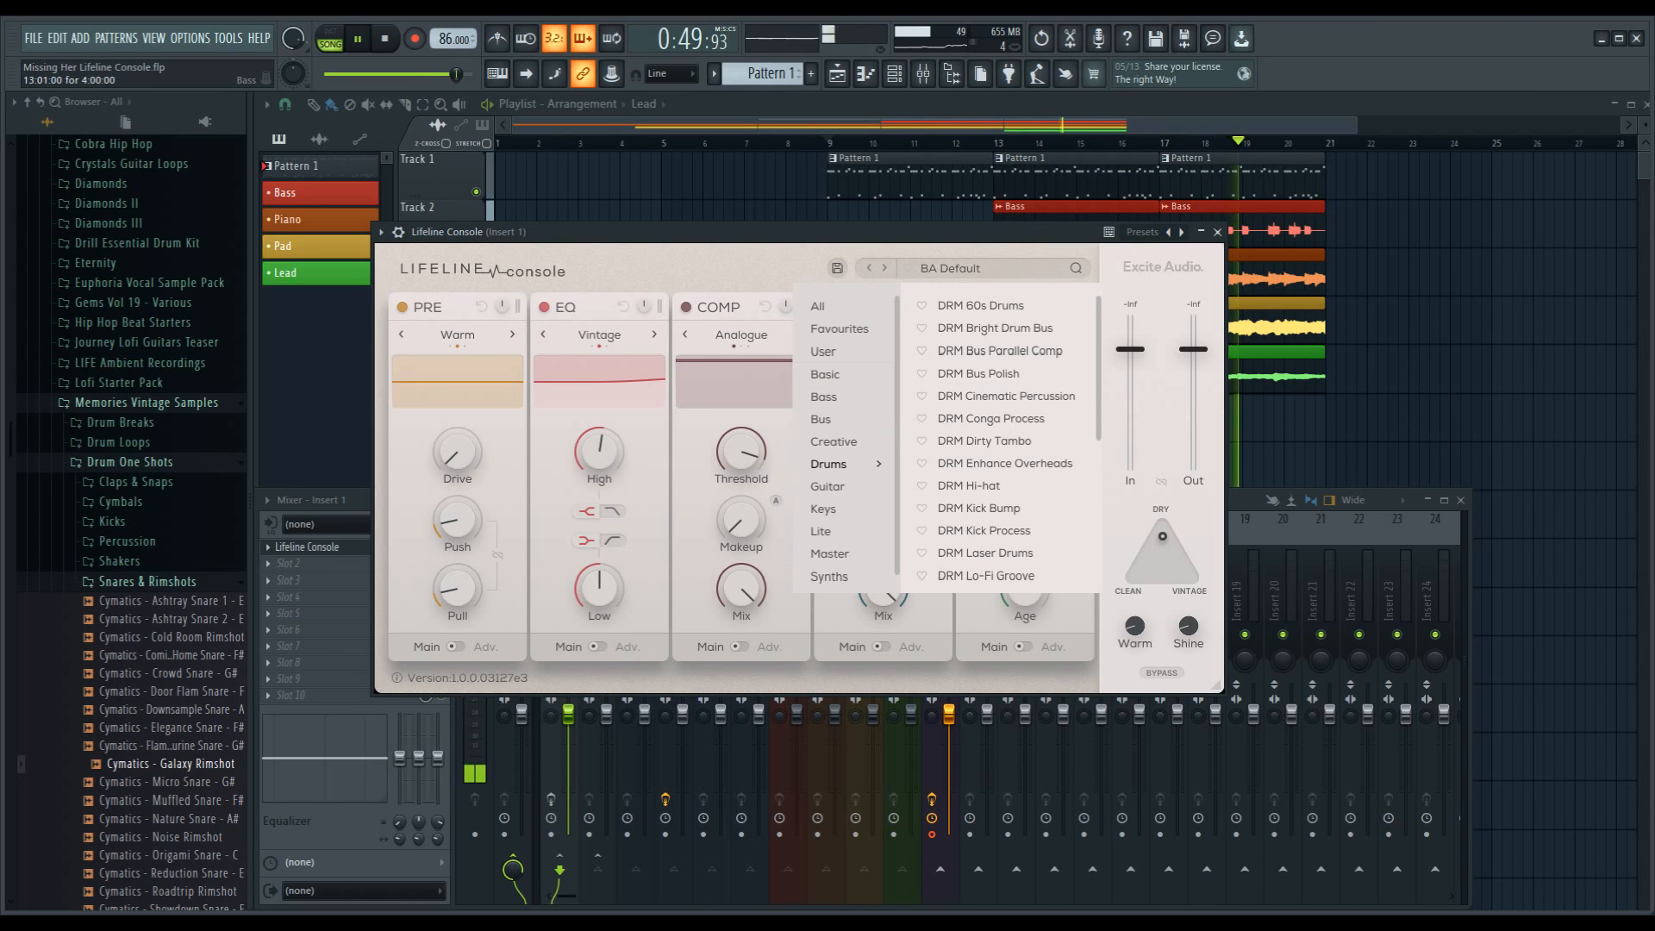
pyautogui.click(981, 306)
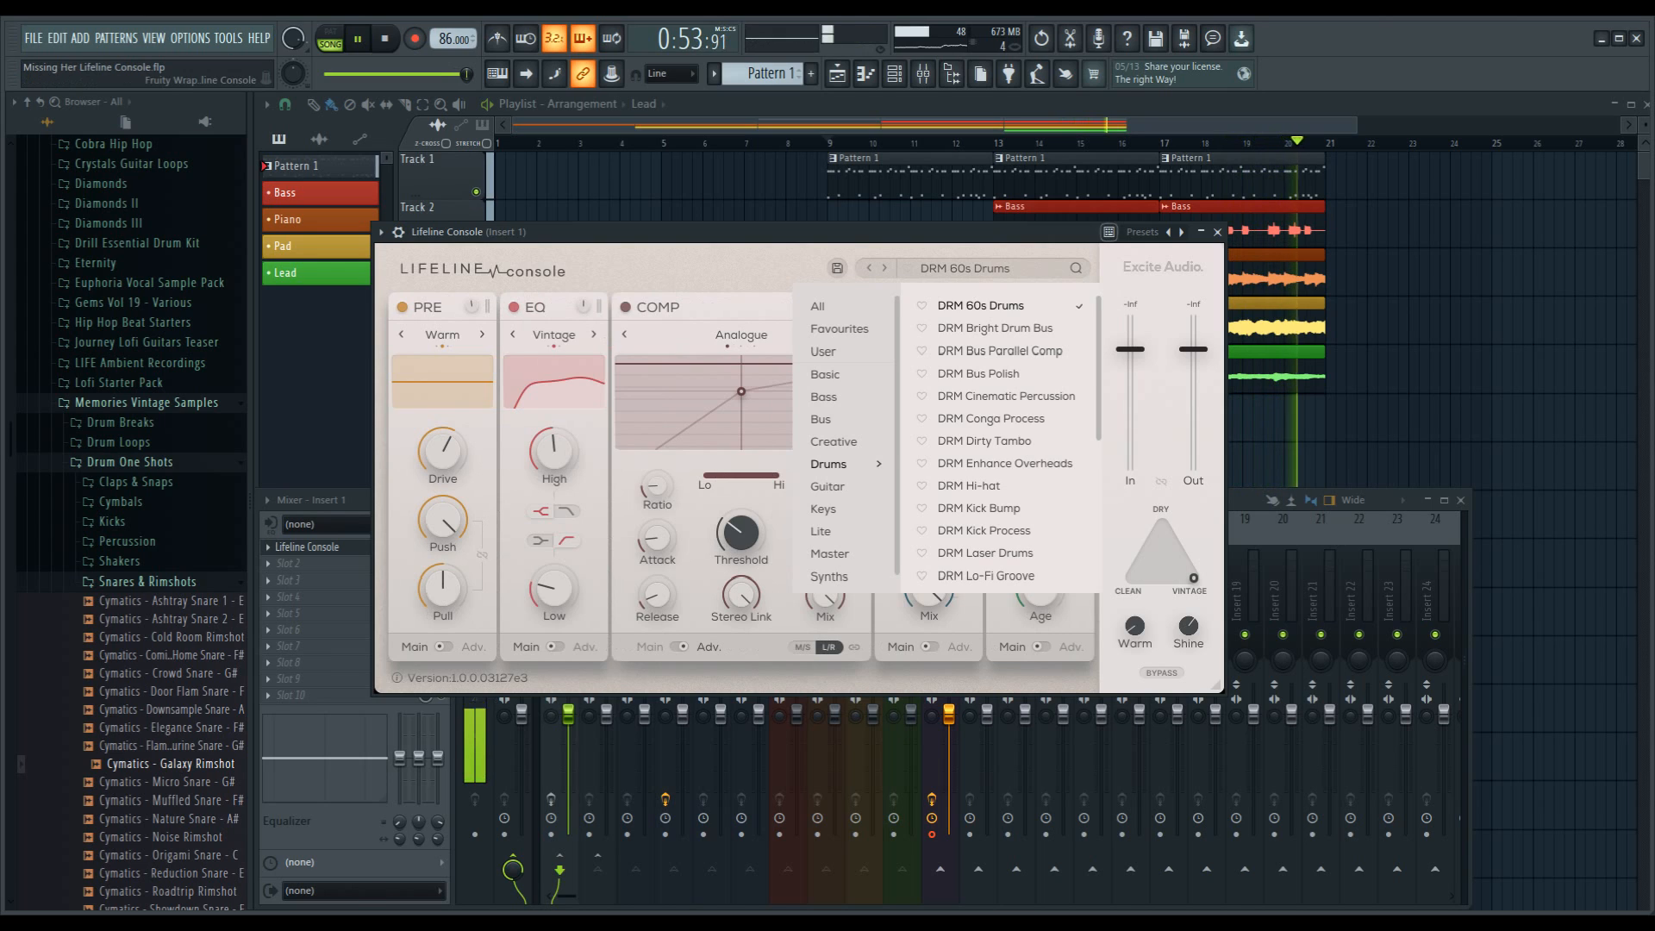
pyautogui.moveTo(974, 231); pyautogui.dragTo(1273, 120)
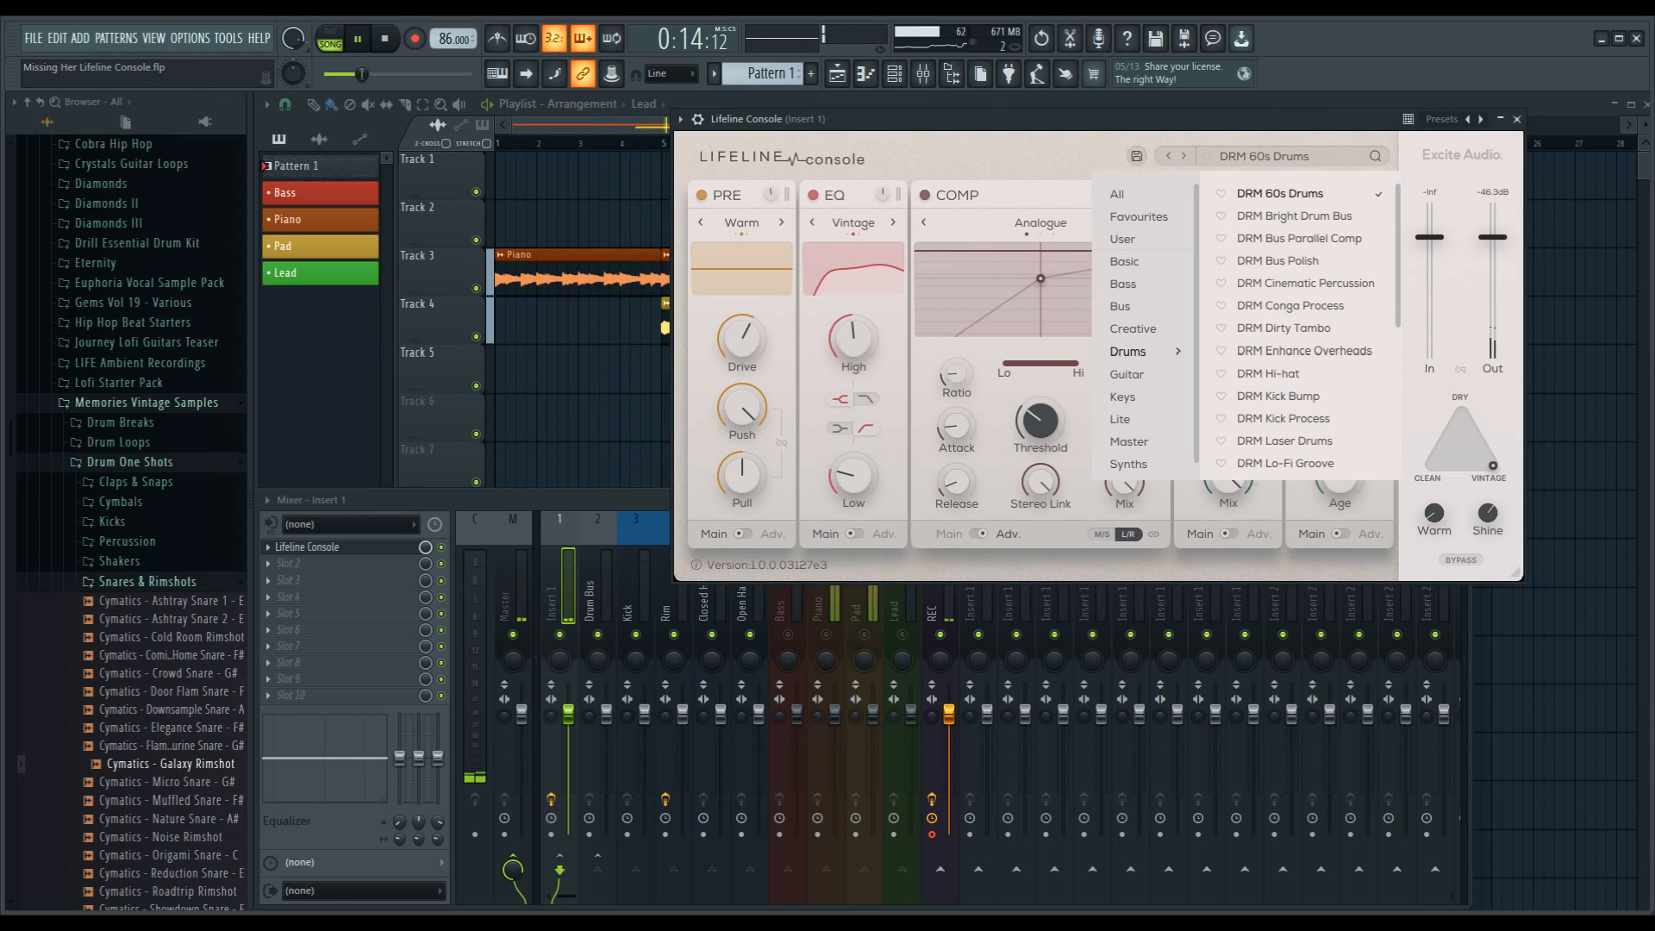
pyautogui.press('Escape')
pyautogui.moveTo(1077, 119); pyautogui.dragTo(803, 278)
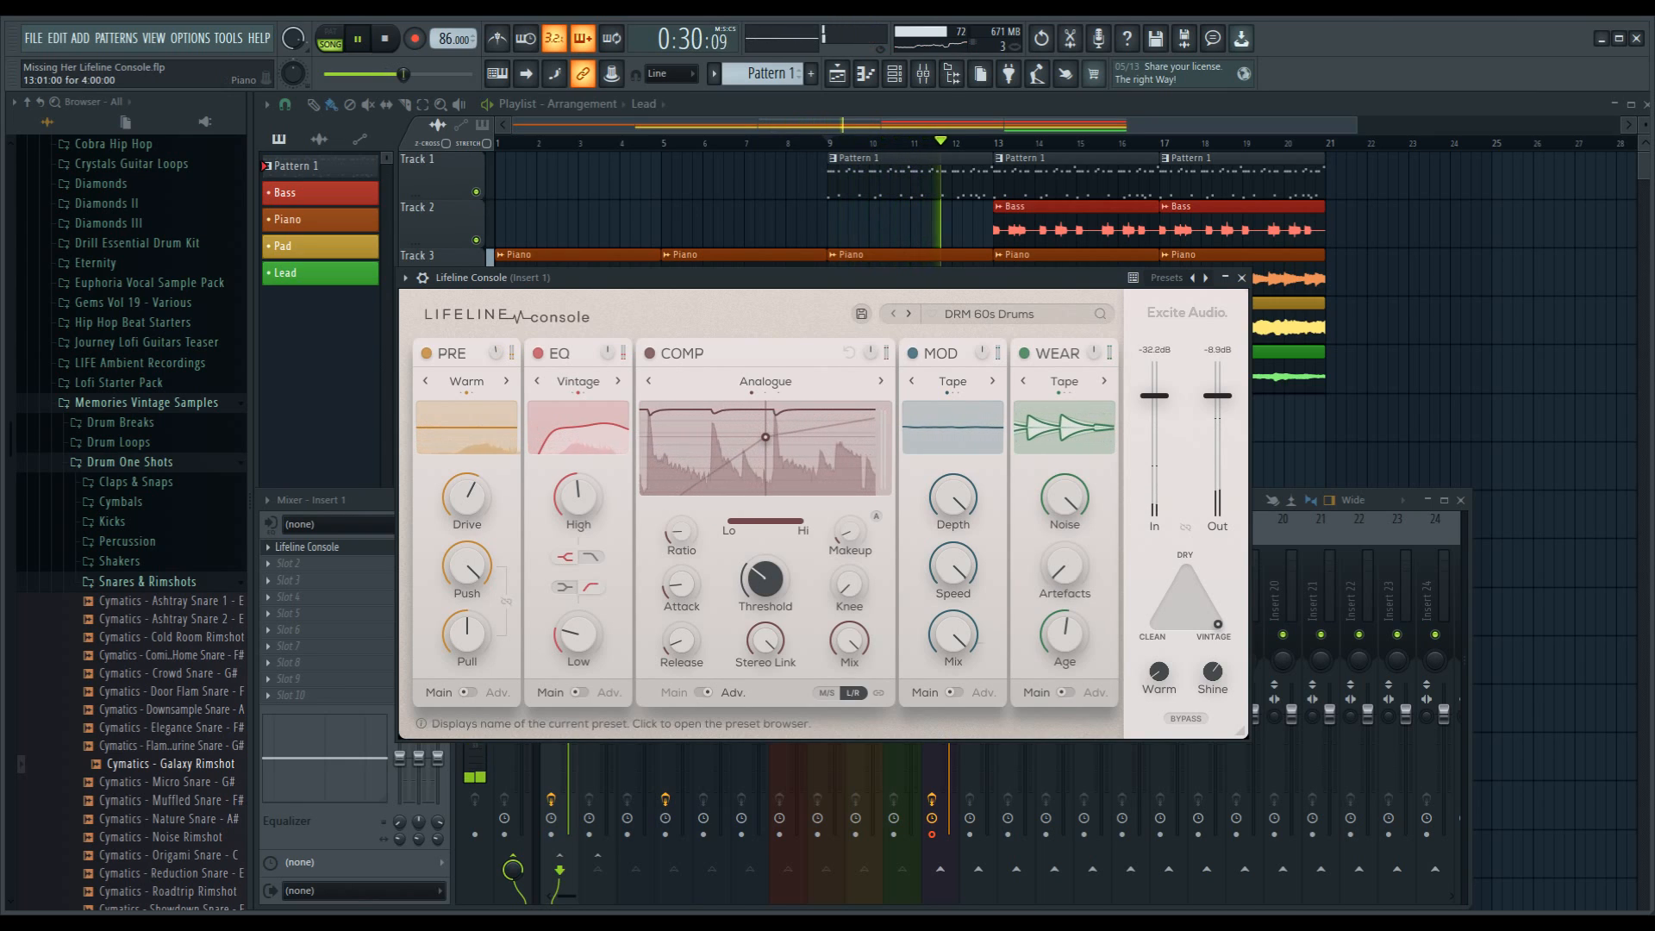
# Step: Audition the drum presets one by one from DRM Bright Drum Bus through DRM Dirty Tambo while the song plays
pyautogui.click(908, 314)
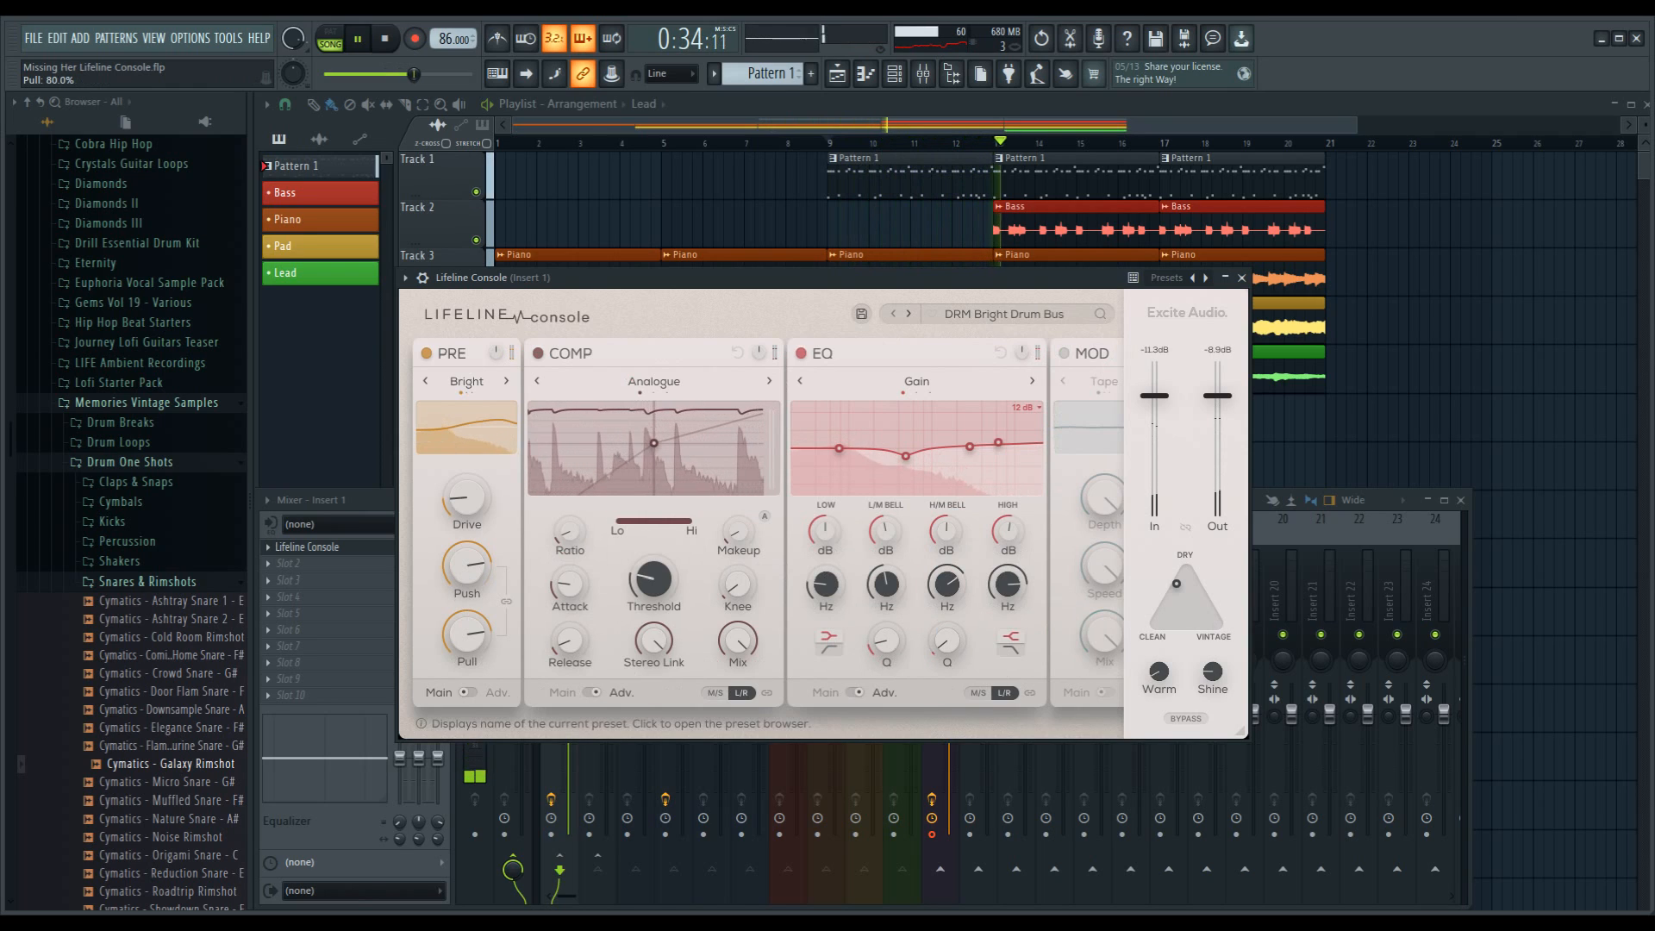
pyautogui.click(908, 314)
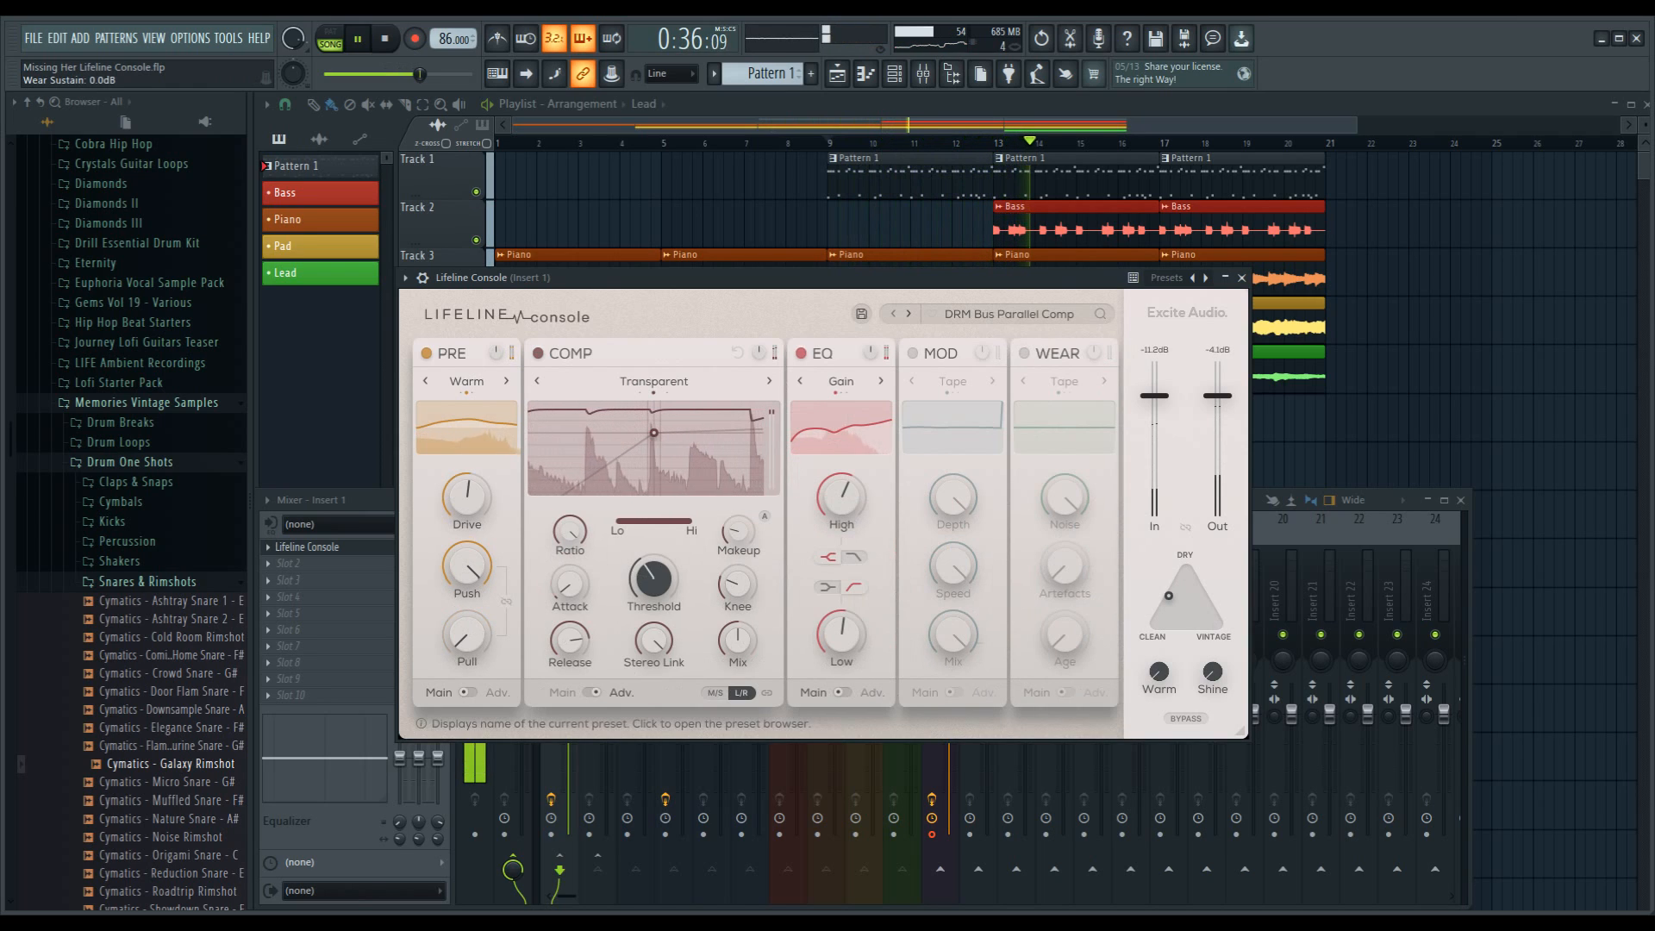
pyautogui.click(909, 313)
pyautogui.click(908, 314)
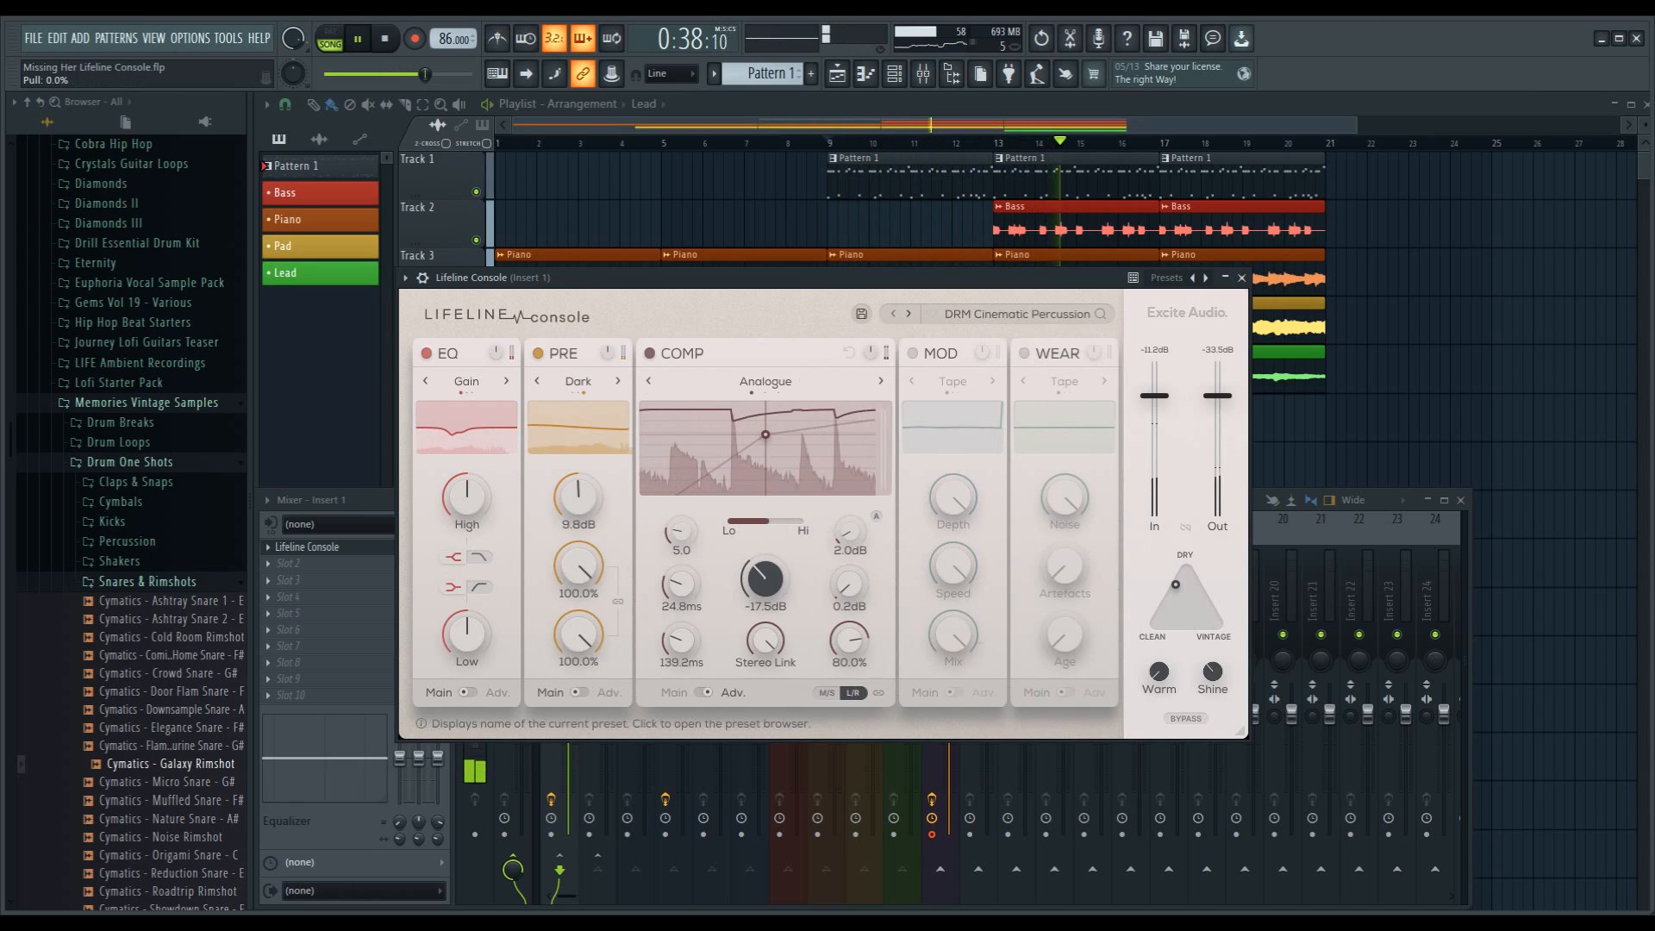
pyautogui.click(908, 314)
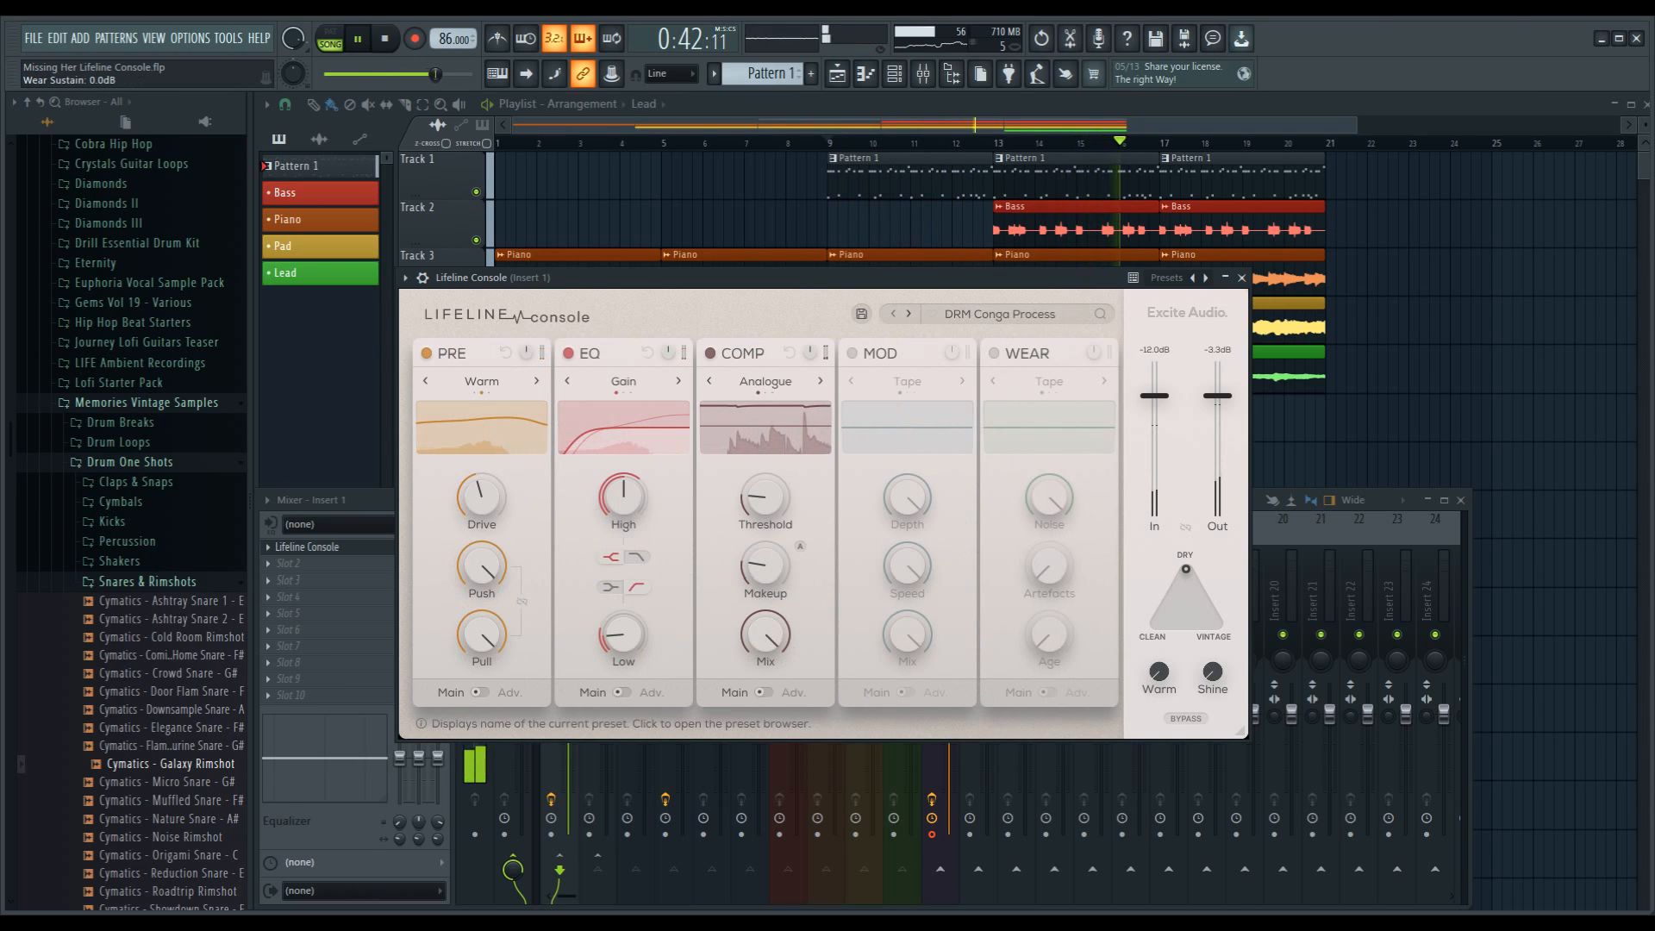
pyautogui.click(908, 314)
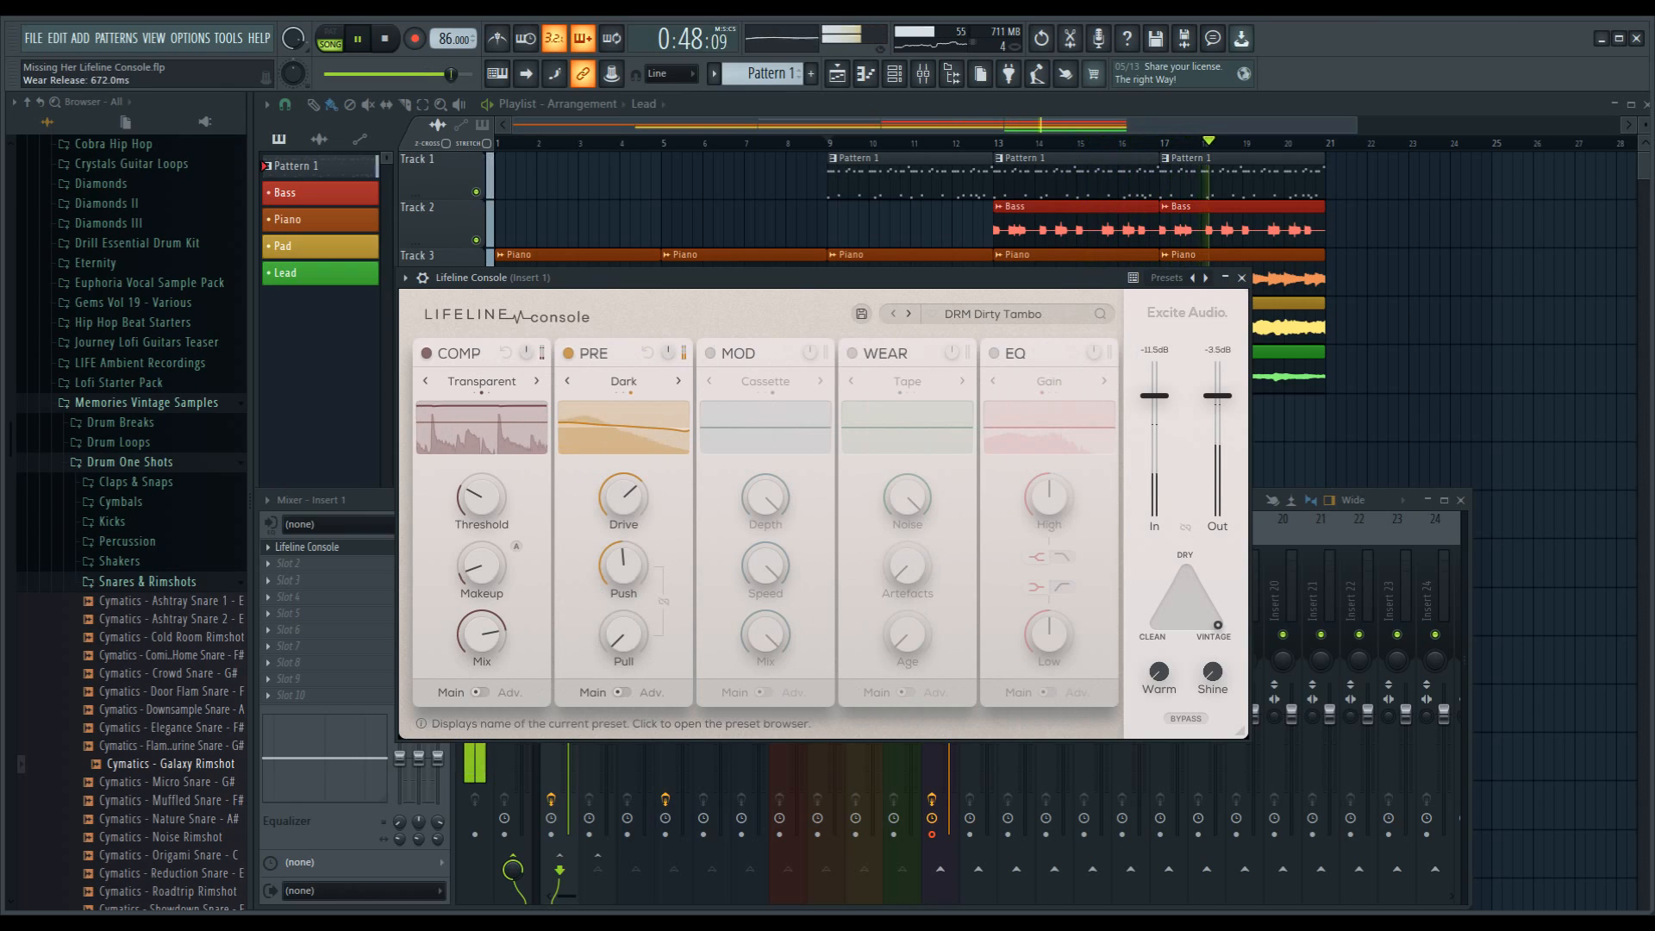
# Step: Fill the start of the playlist with Pattern 1 clips at bars 1 and 5 and a Pad clip at bar 1
pyautogui.click(909, 180)
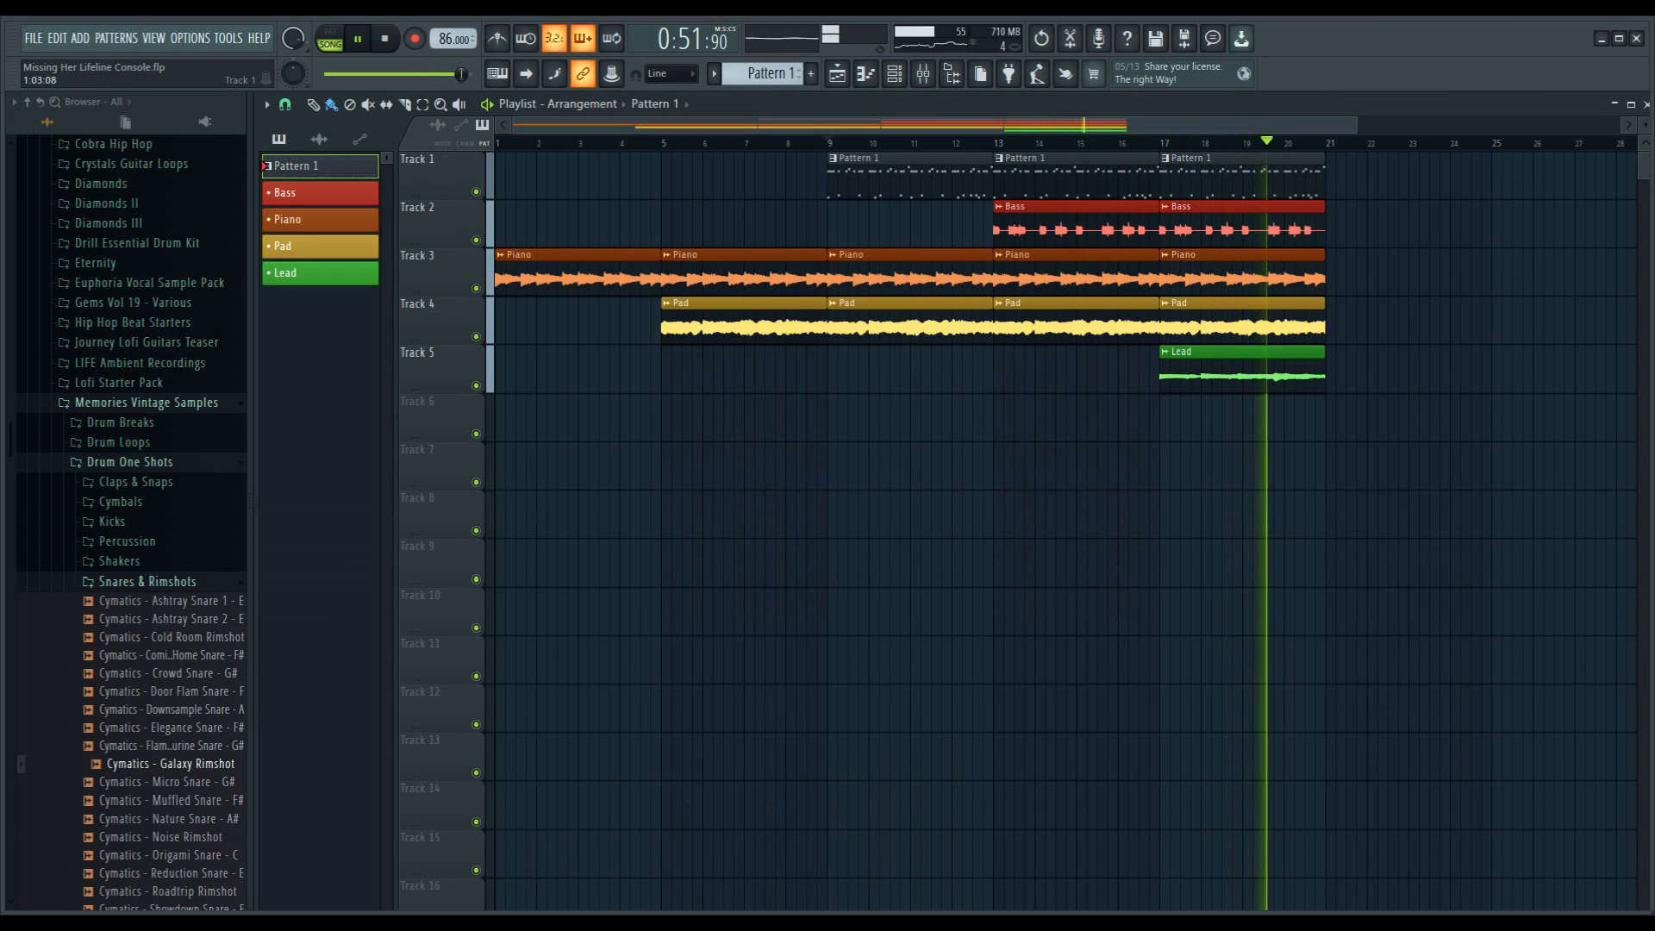
pyautogui.moveTo(509, 176); pyautogui.dragTo(680, 177)
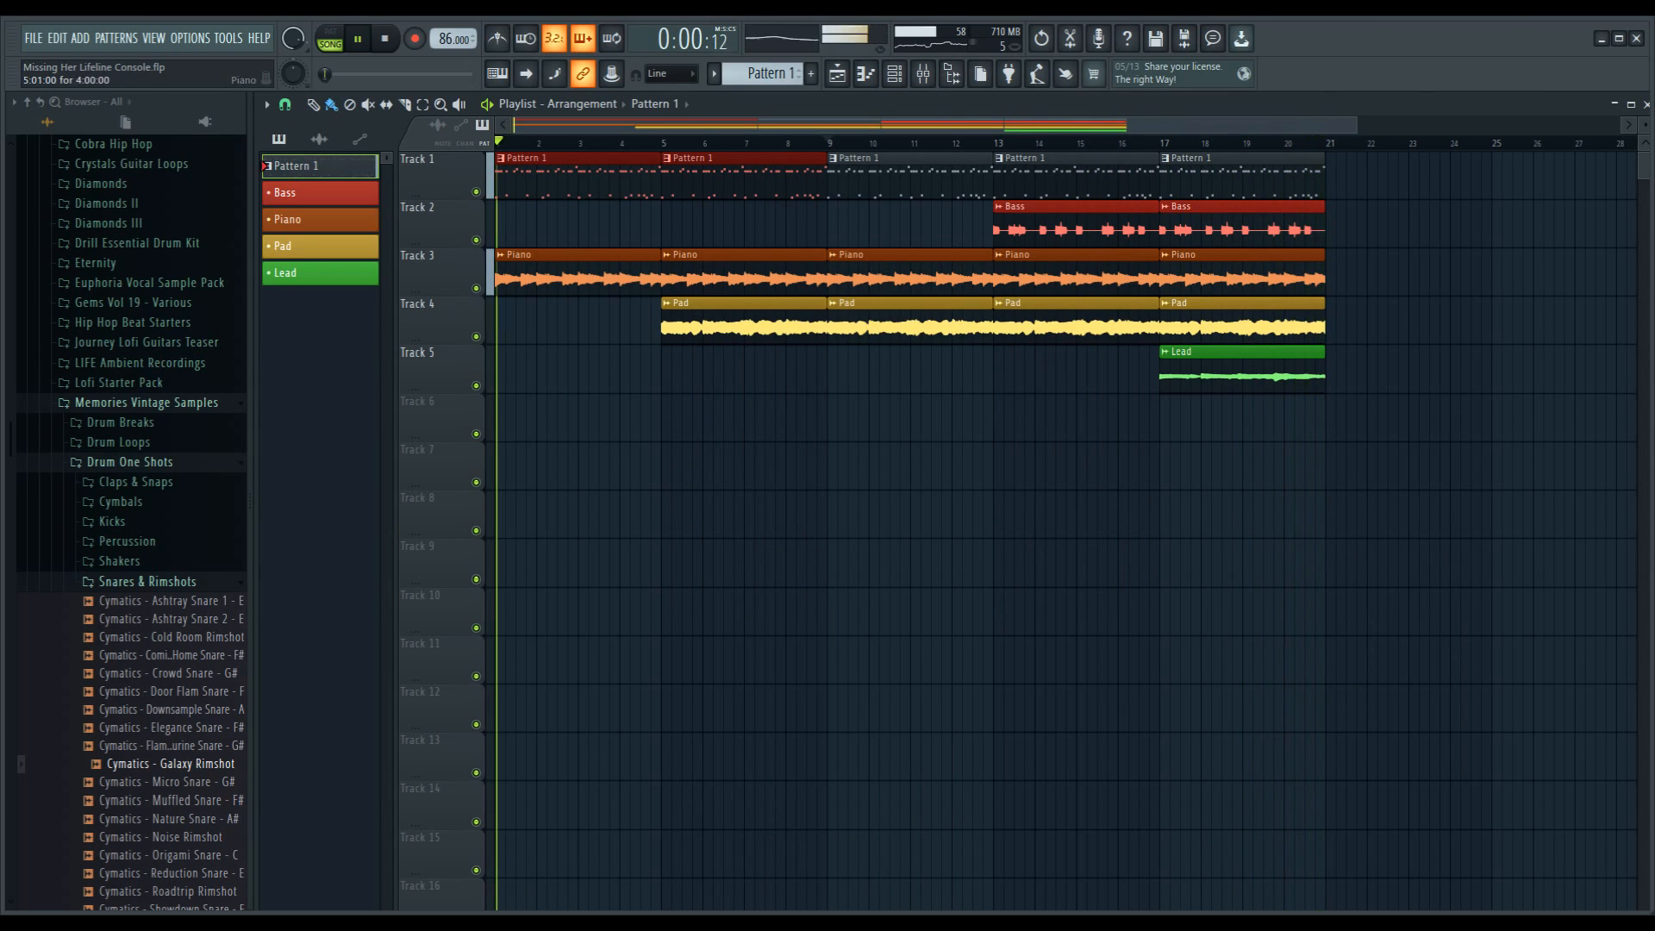
pyautogui.click(692, 322)
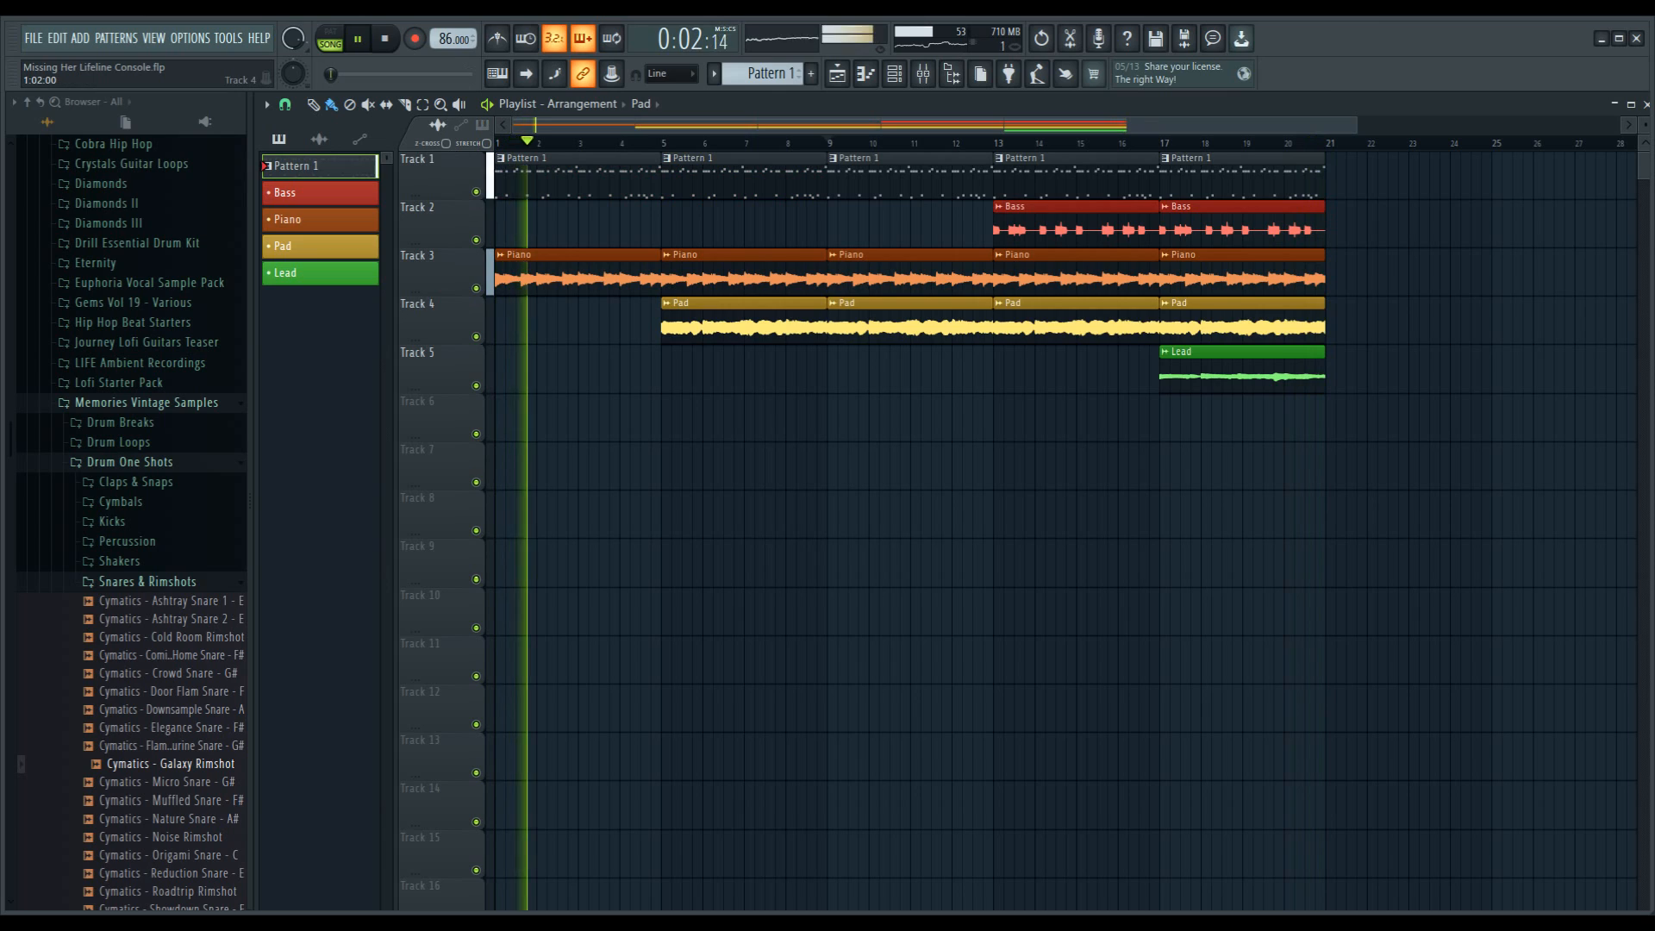
pyautogui.click(509, 323)
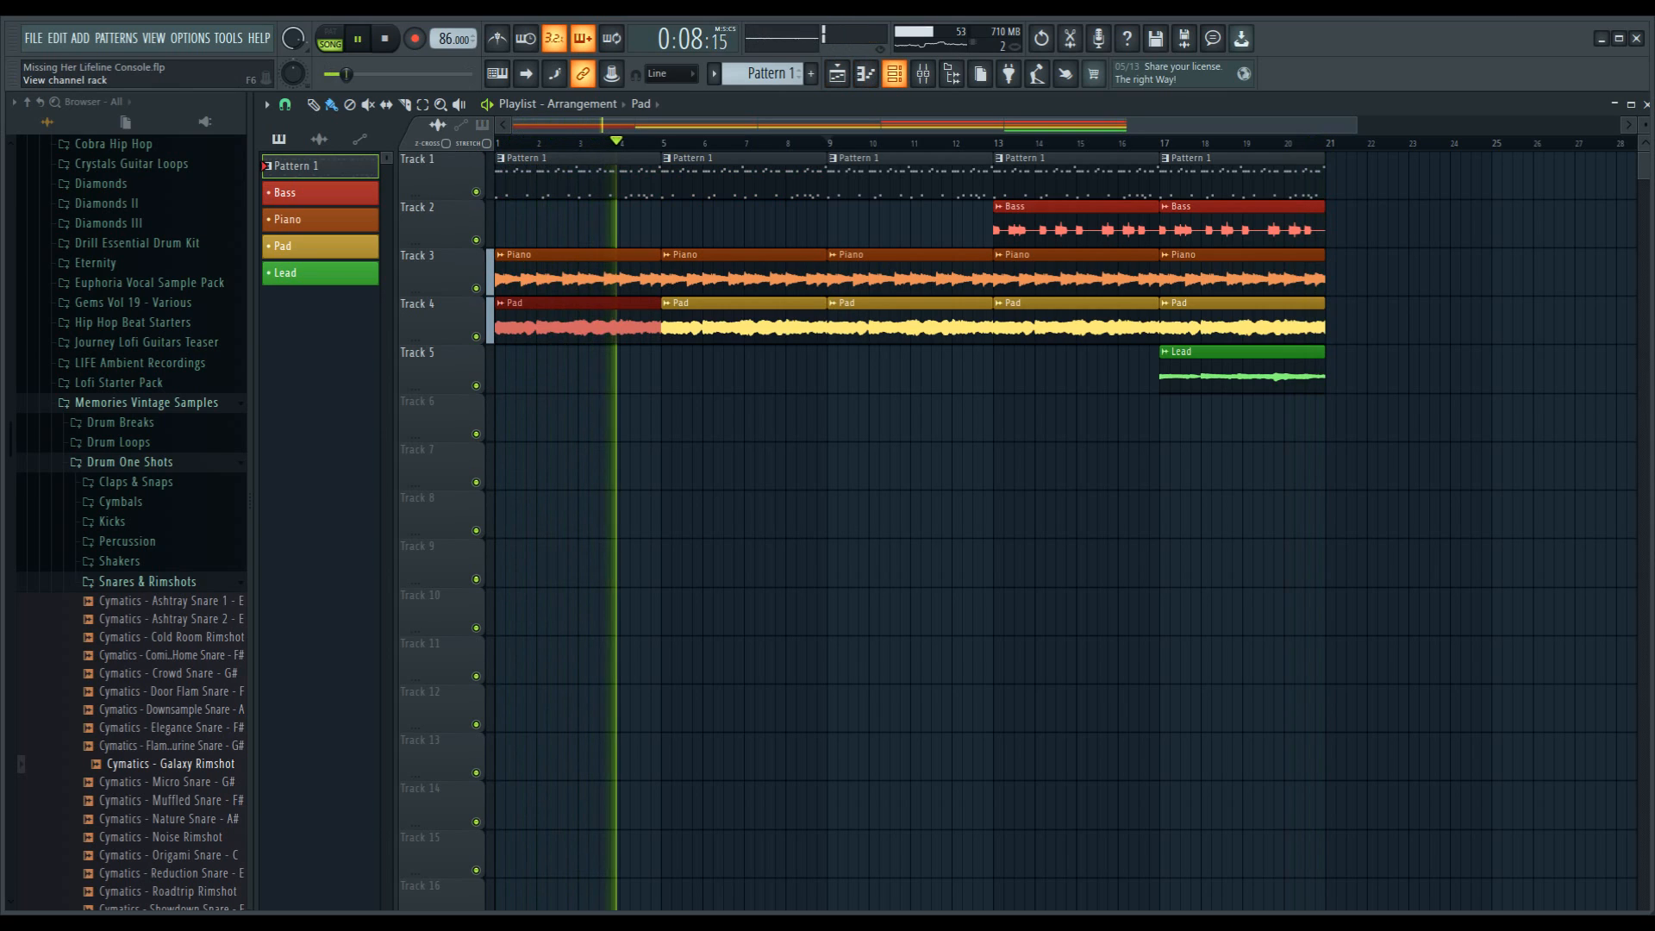
# Step: Check the channel rack, close it, and reopen Lifeline Console from Insert 1 in the mixer
pyautogui.press('F6')
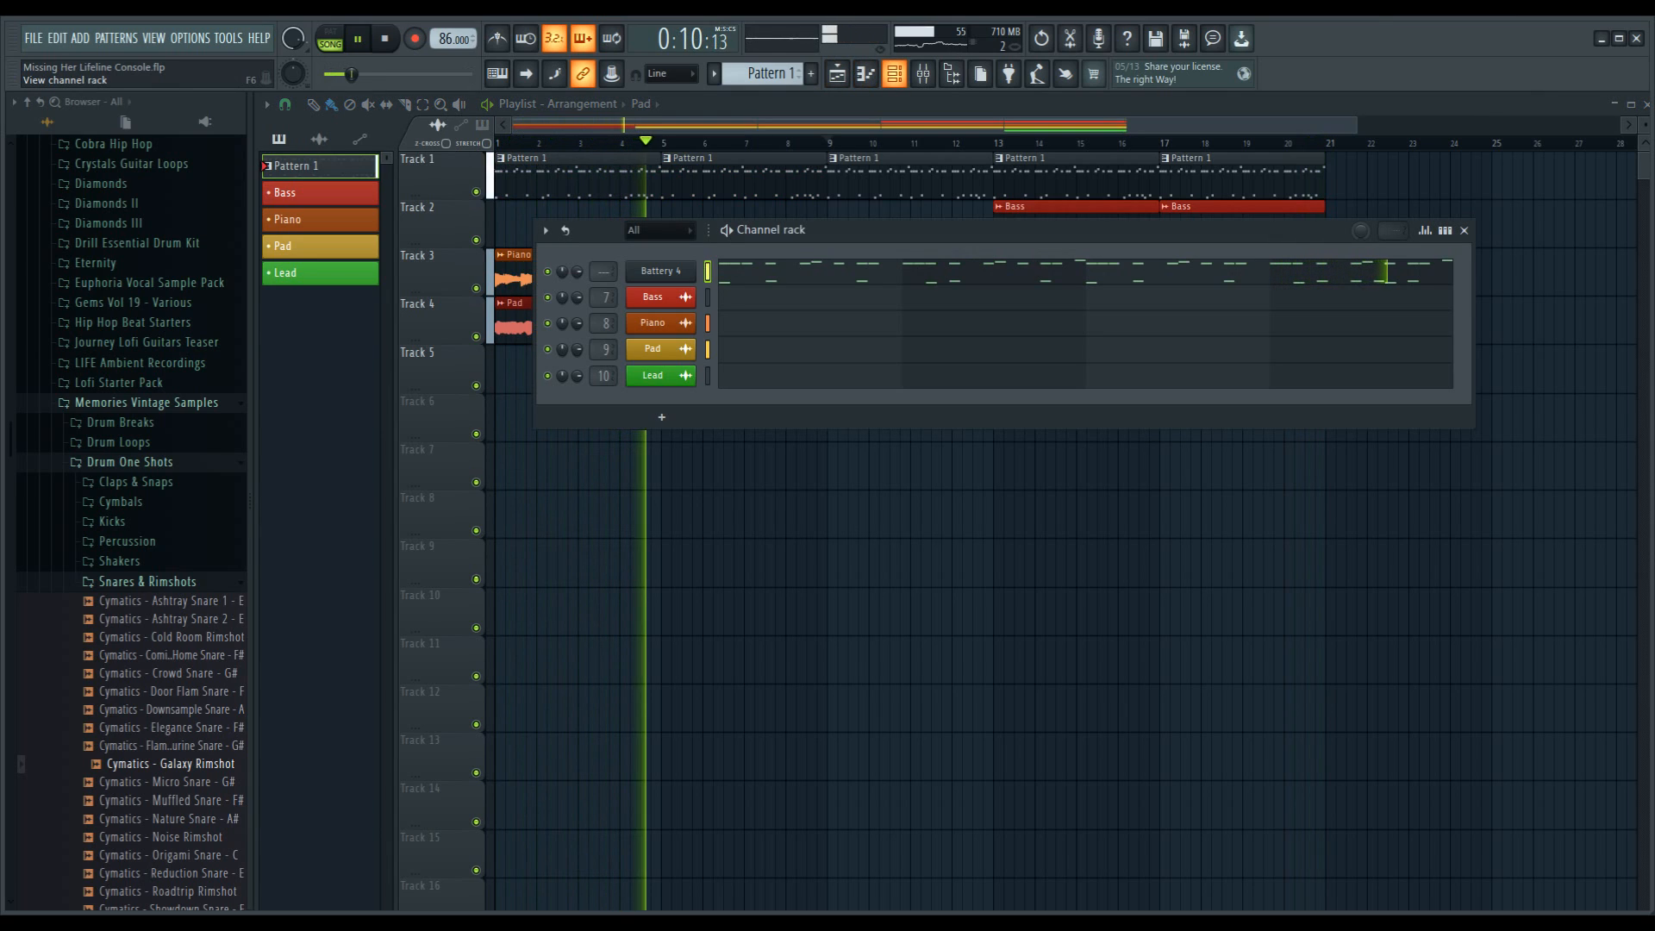
pyautogui.press('F6')
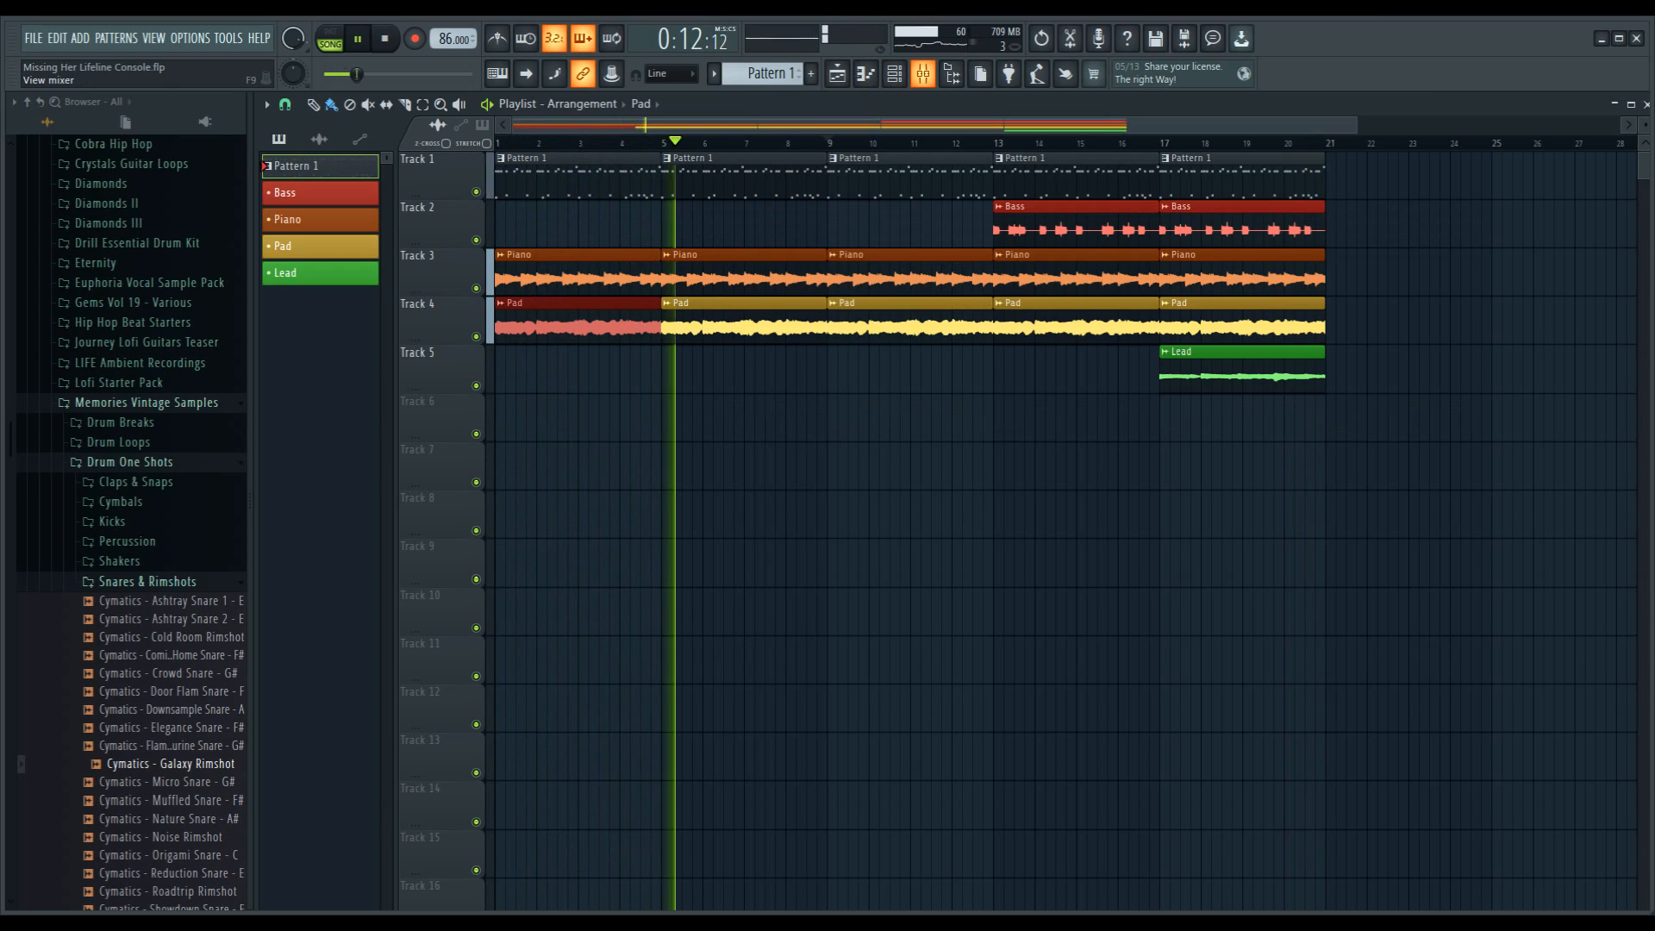
pyautogui.click(922, 73)
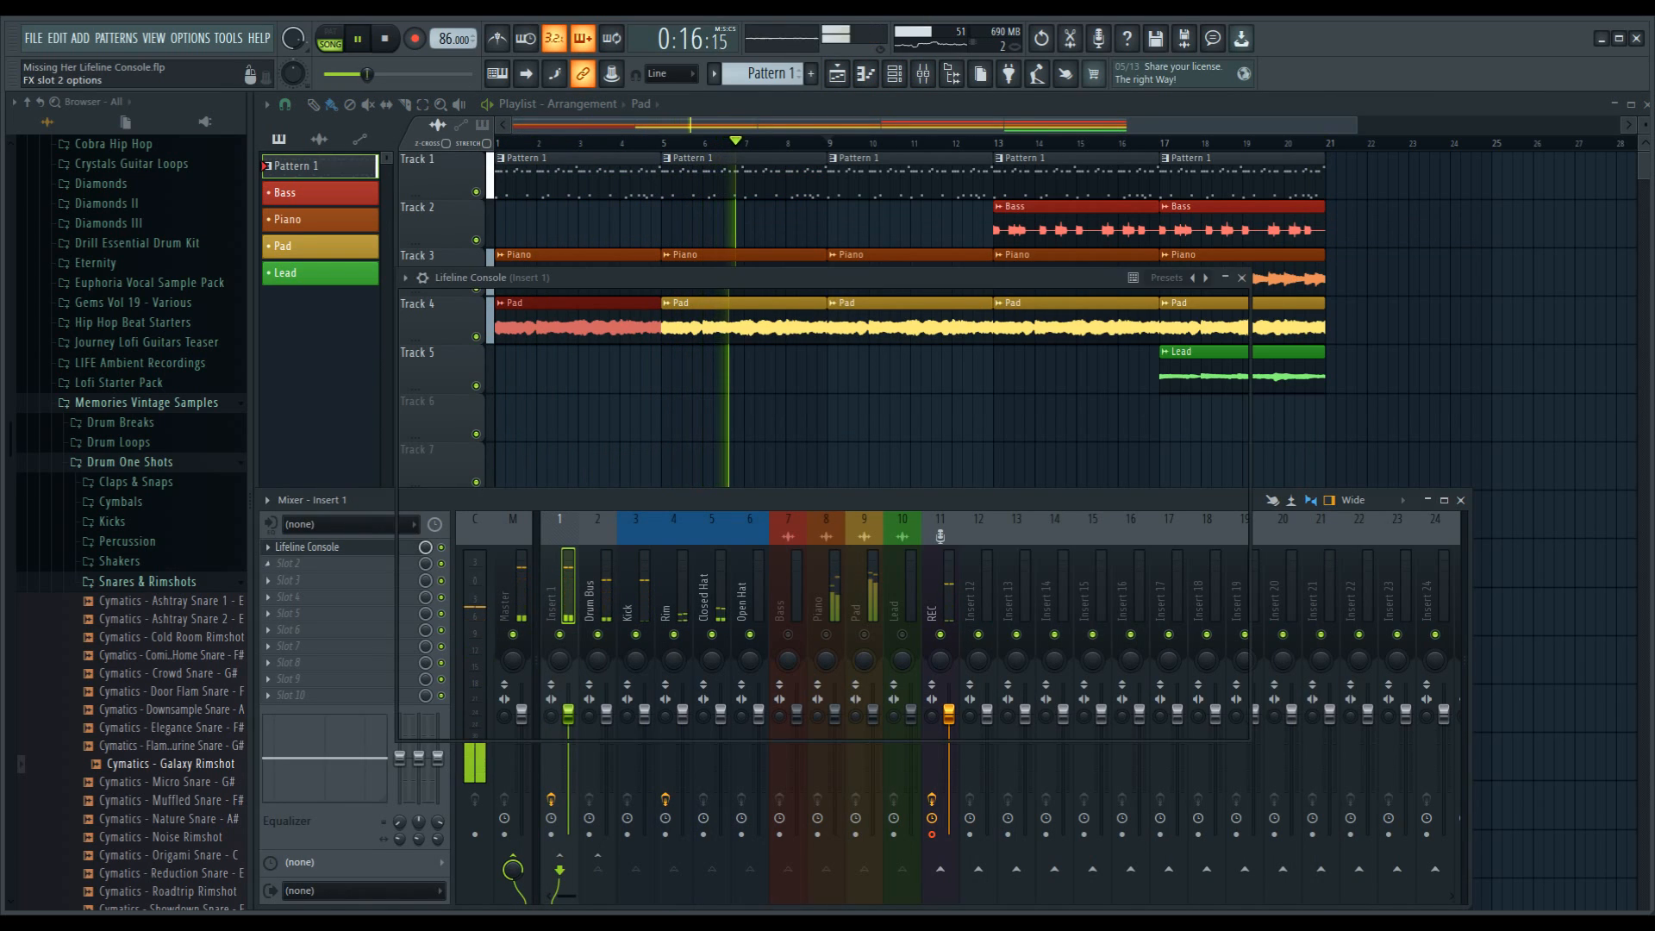
pyautogui.click(307, 547)
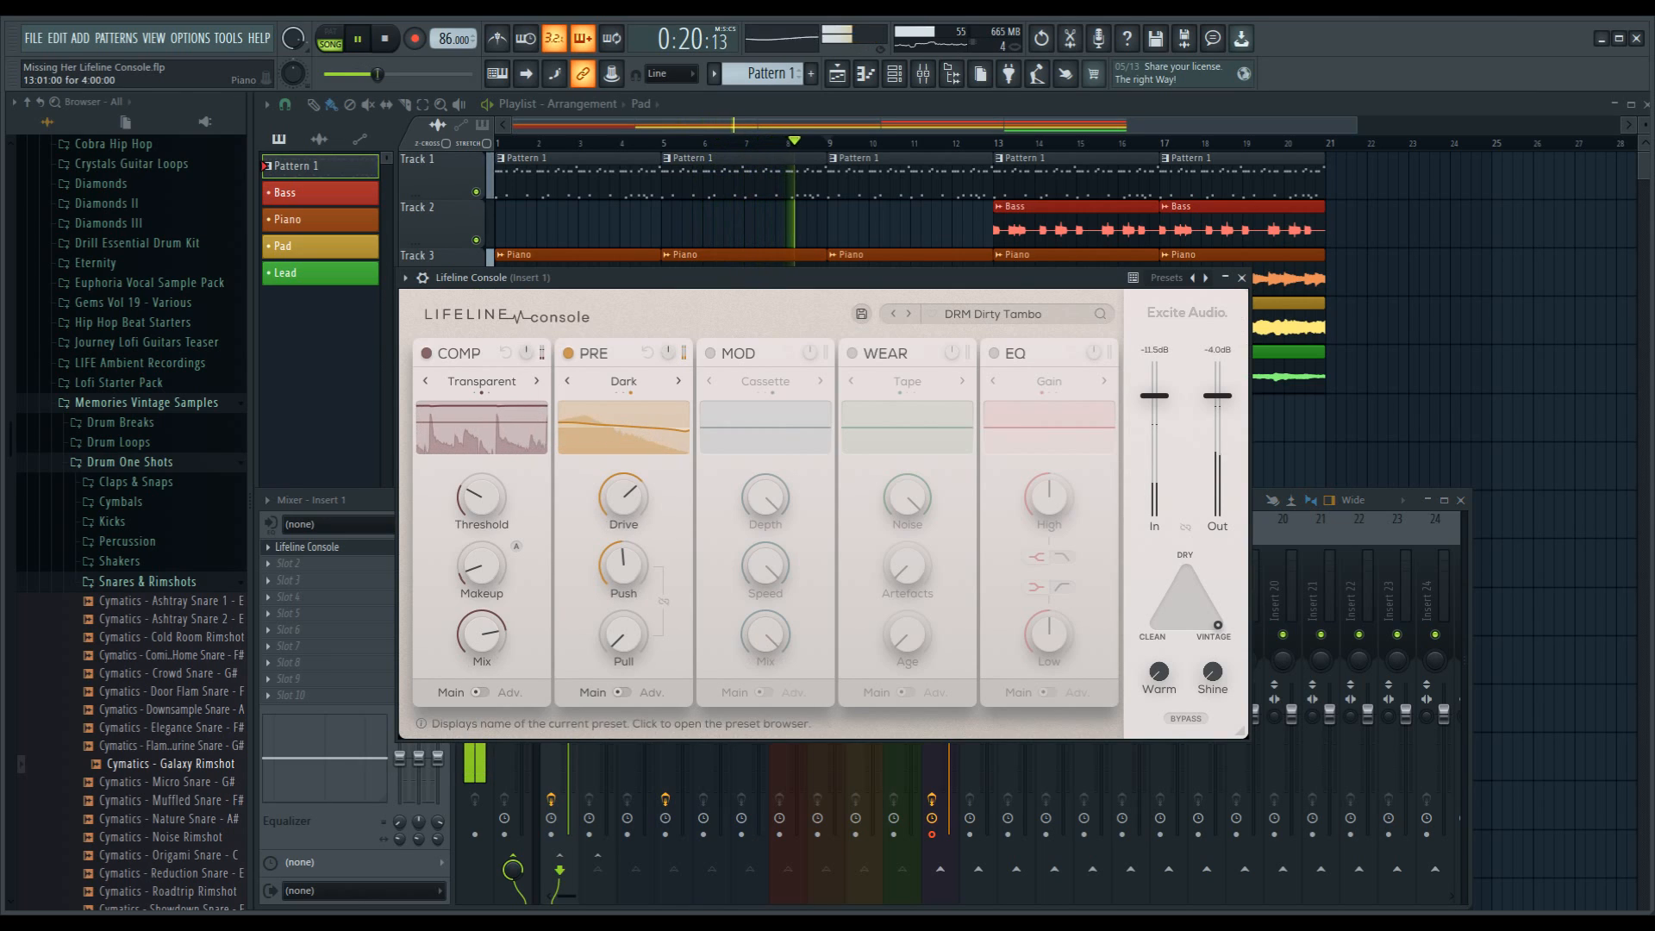
# Step: Audition the drum presets from DRM Enhance Overheads through DRM Laser Drums during playback
pyautogui.click(908, 314)
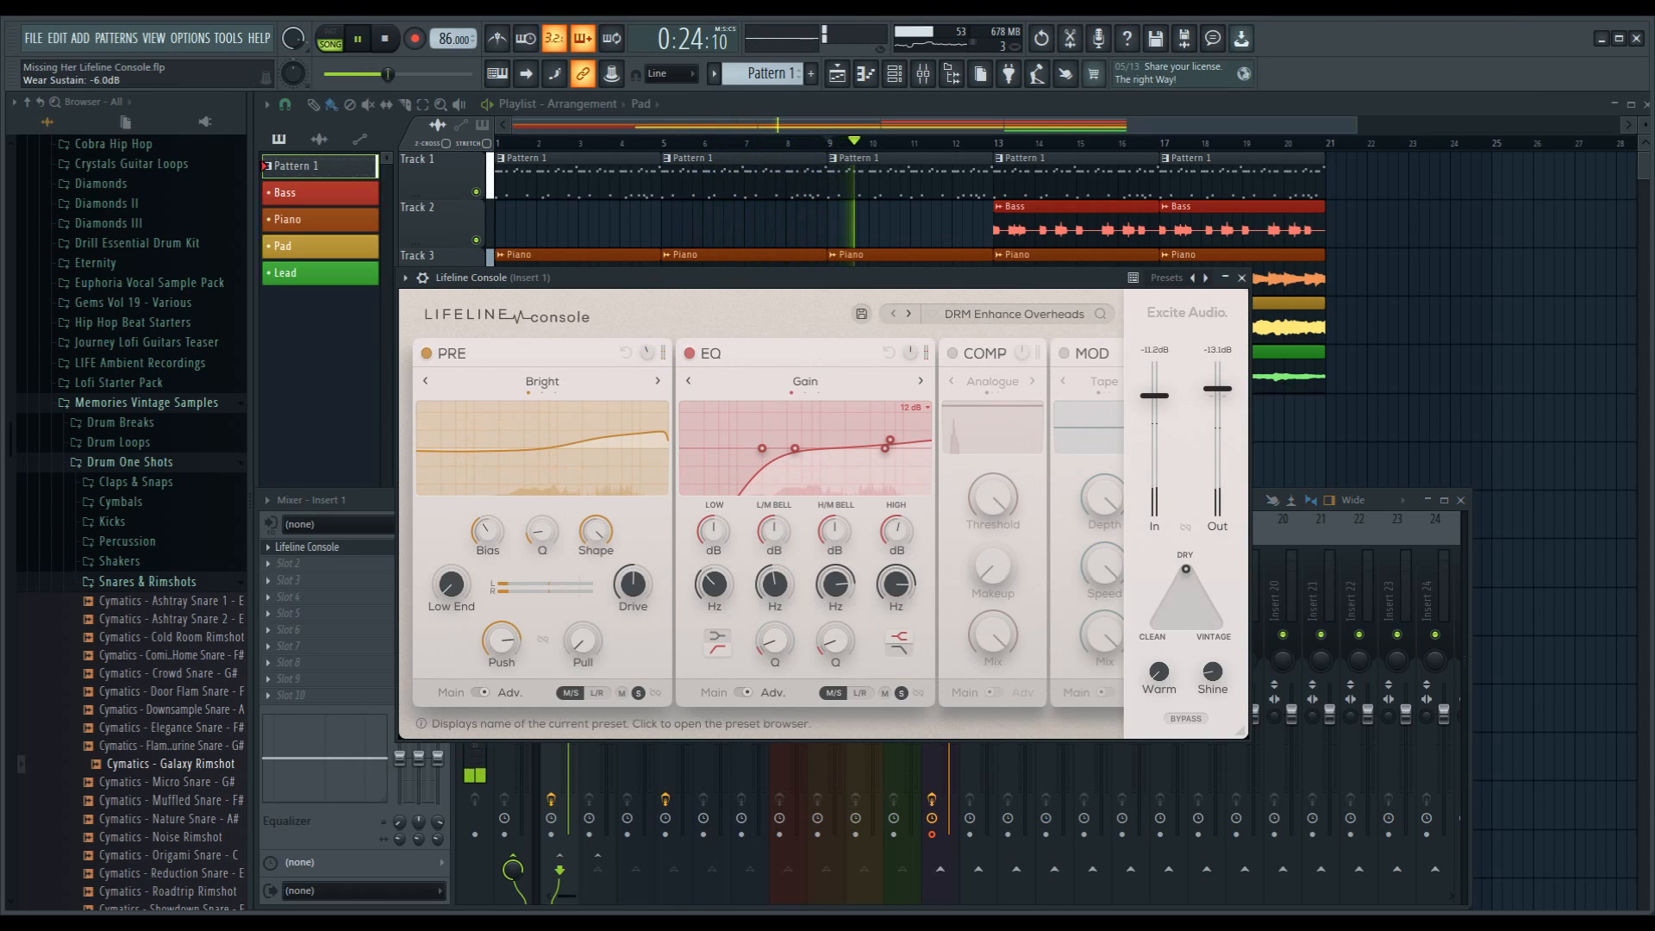
pyautogui.click(909, 314)
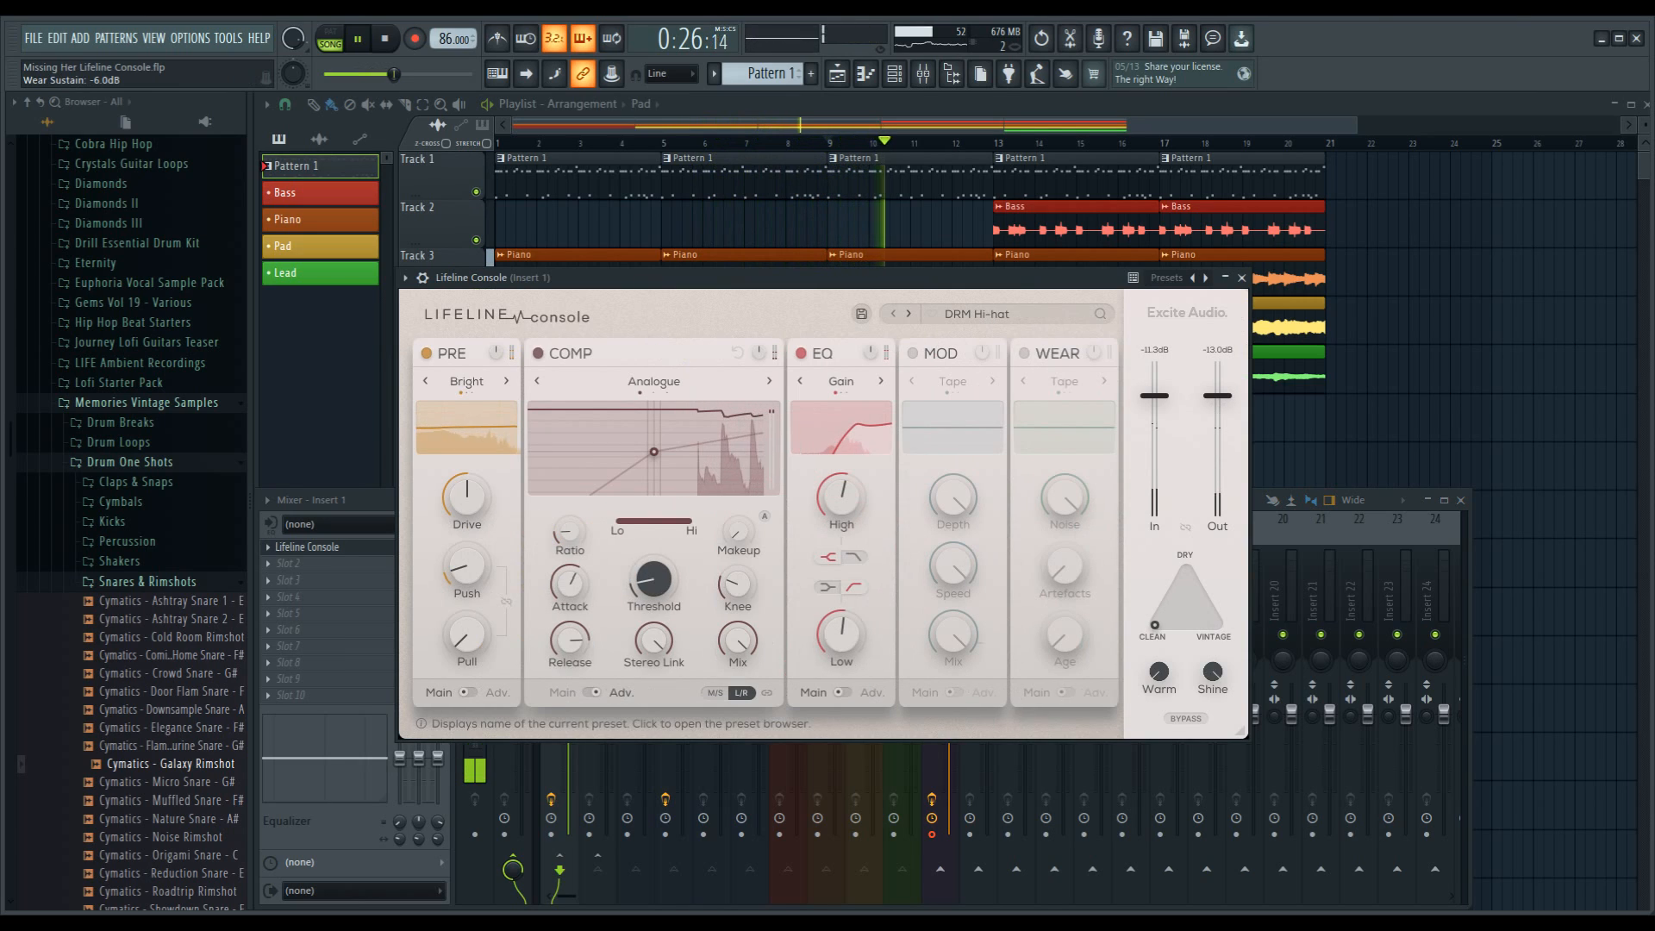
pyautogui.click(909, 314)
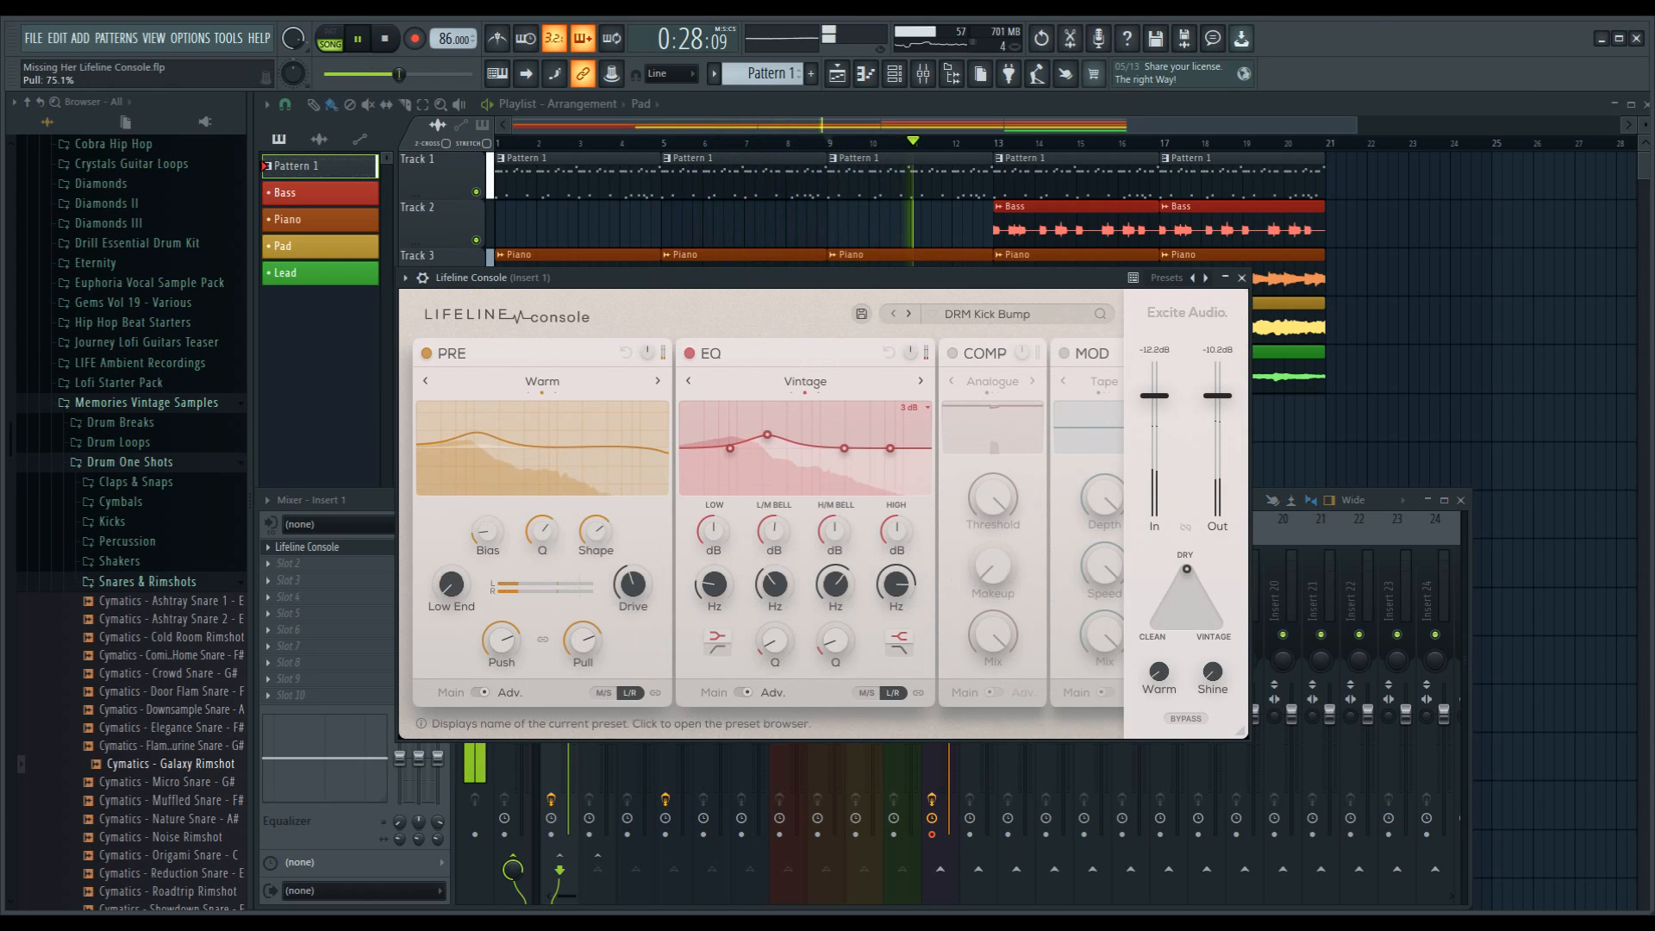
pyautogui.click(908, 314)
pyautogui.click(908, 314)
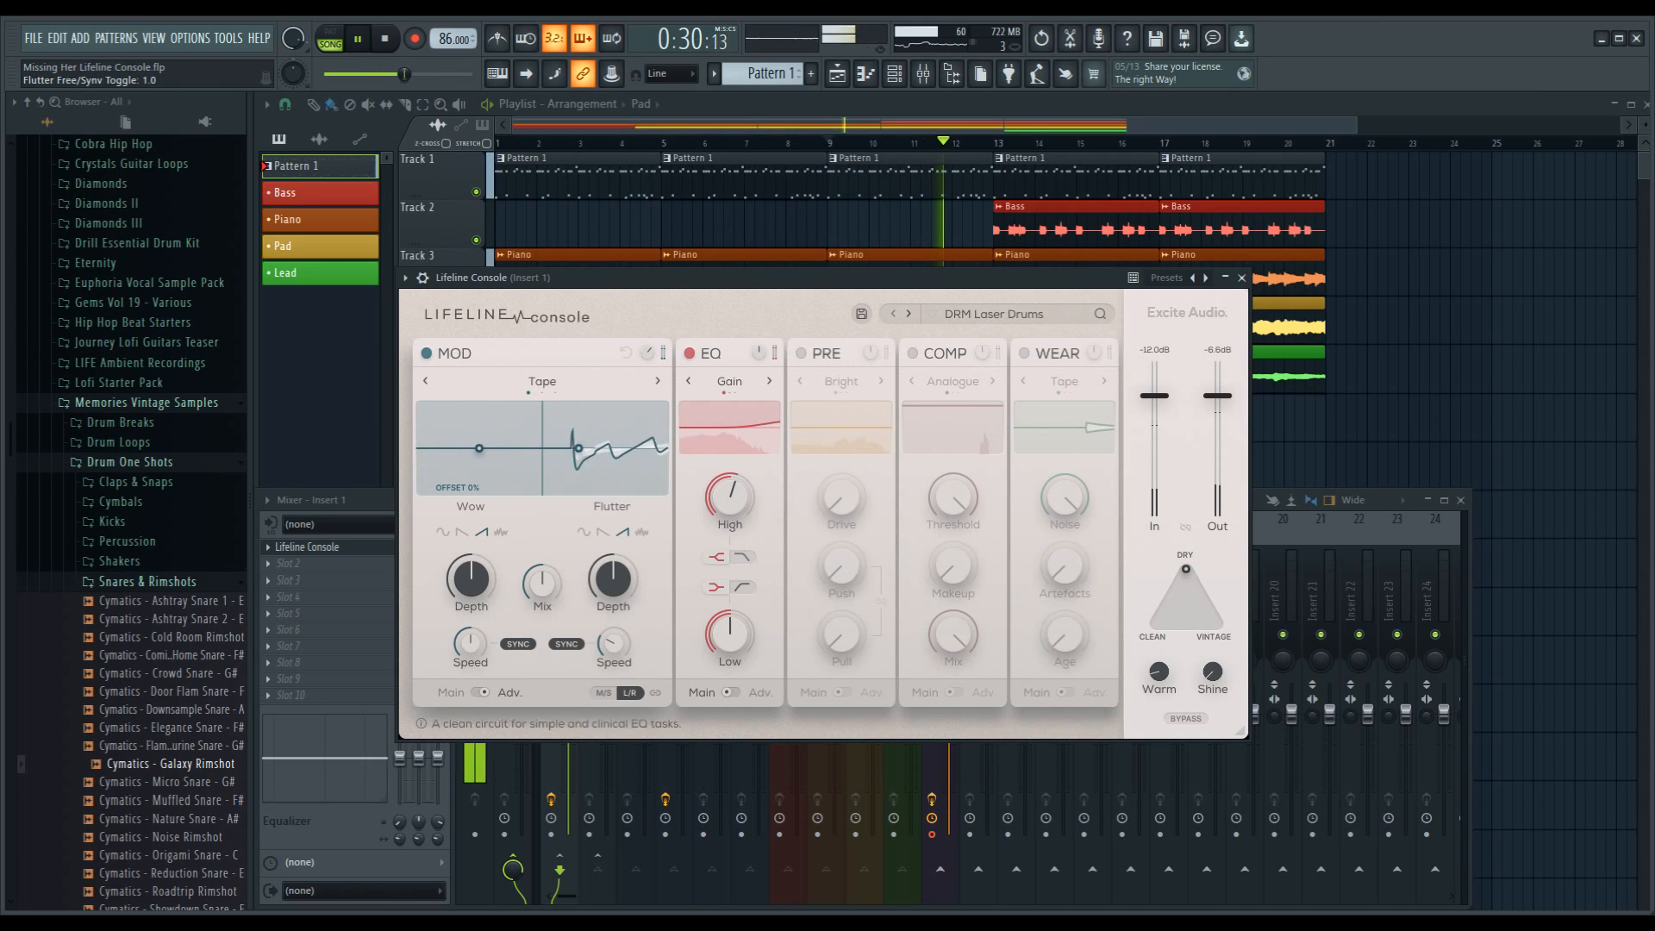
# Step: Load the DRM Lo-Fi Groove preset from the Drums category and close the preset list
pyautogui.click(994, 313)
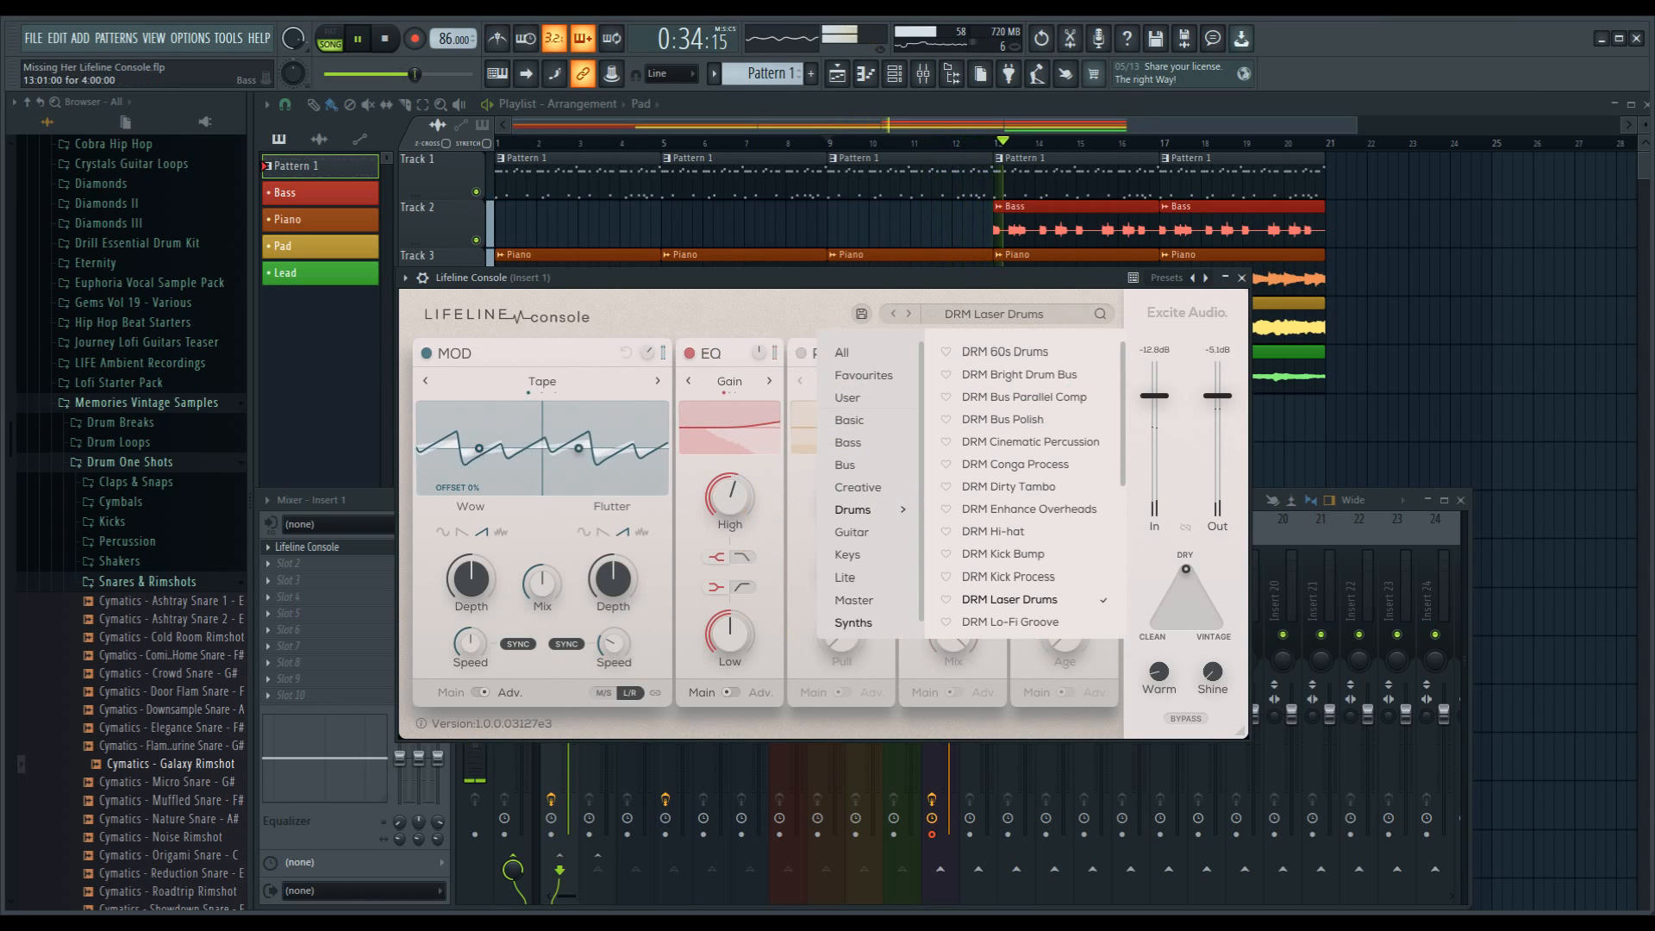
pyautogui.click(1009, 623)
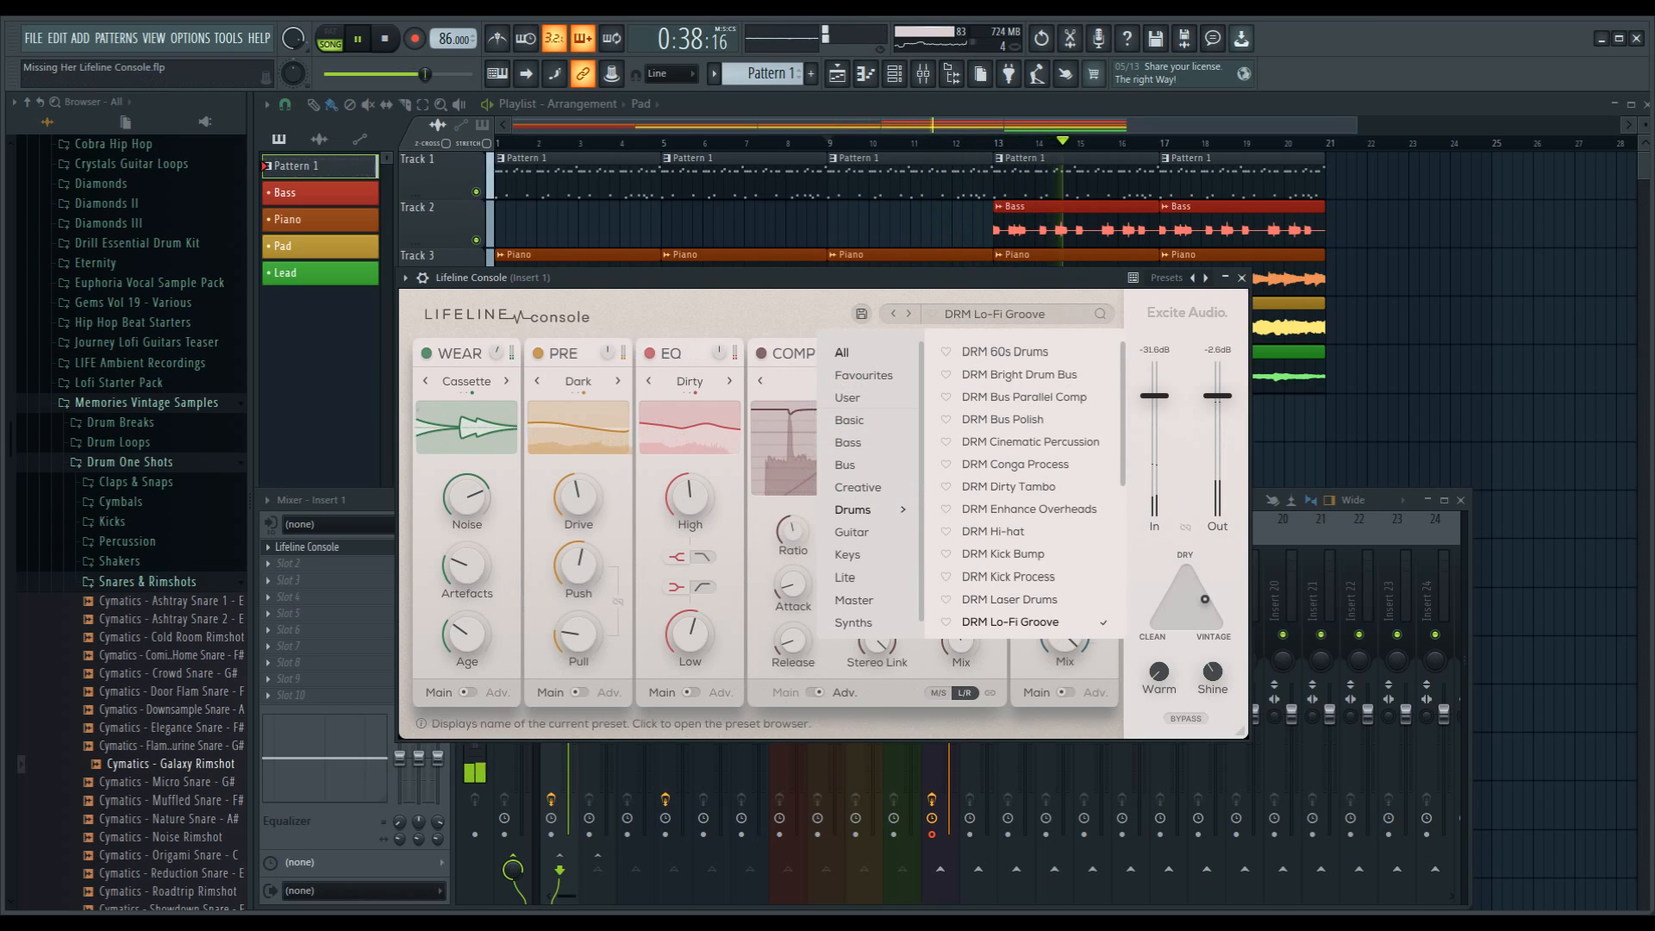
pyautogui.click(994, 314)
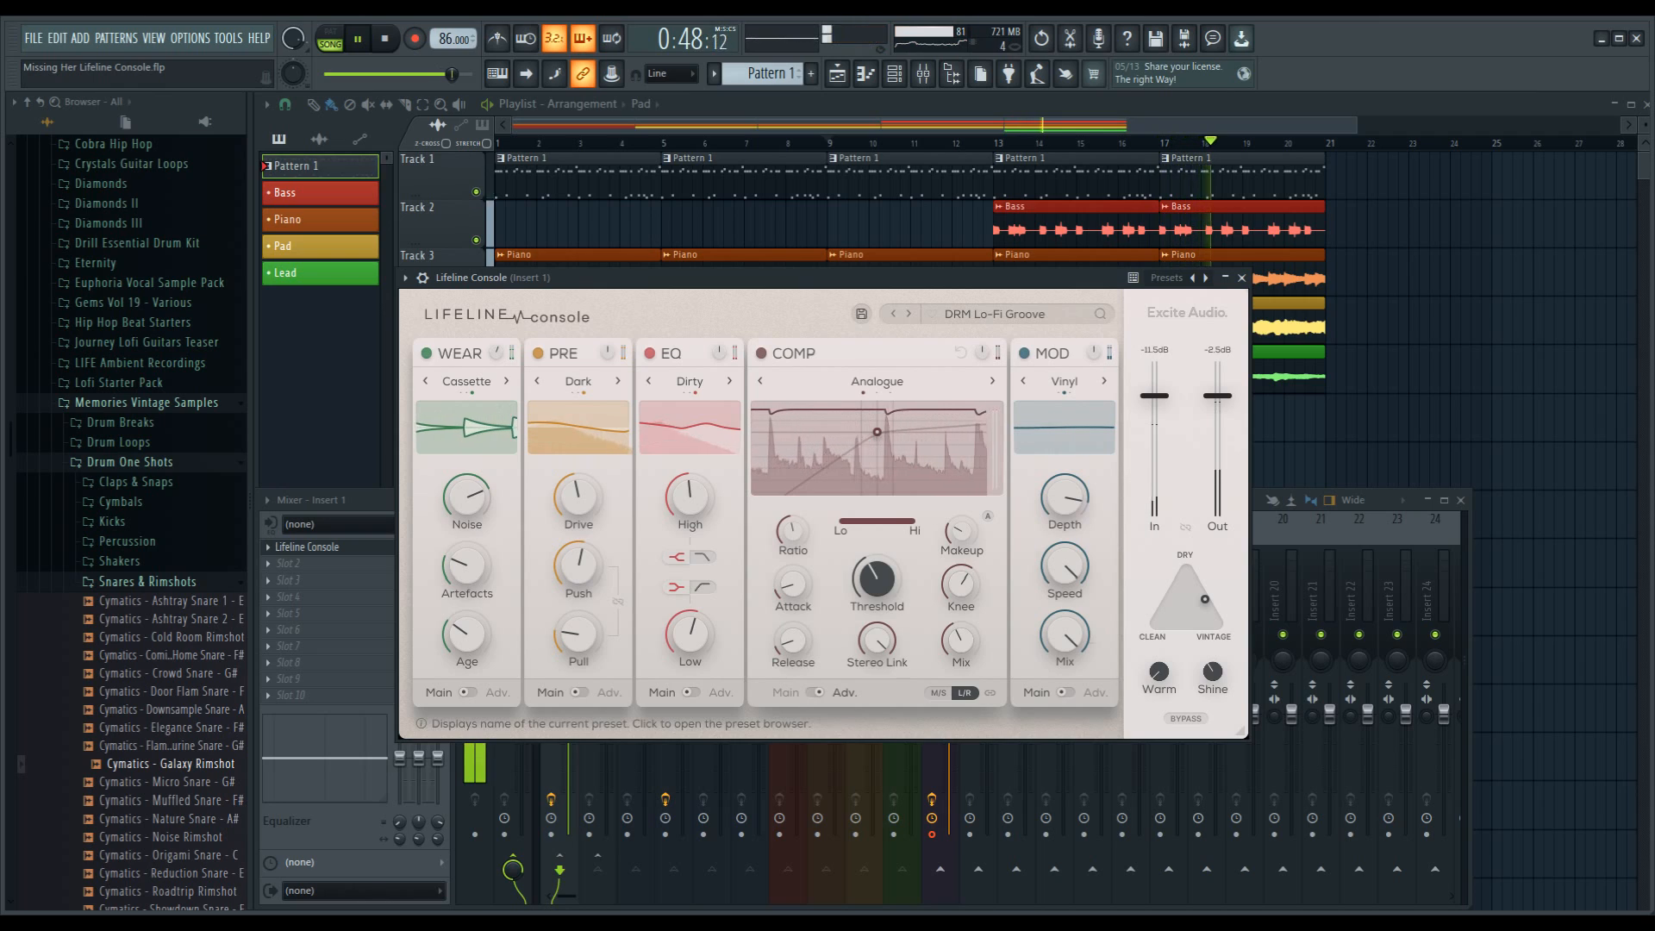
# Step: Switch Lifeline Console to the DRM Lo-fi preset, close the preset list and stop playback
pyautogui.click(995, 315)
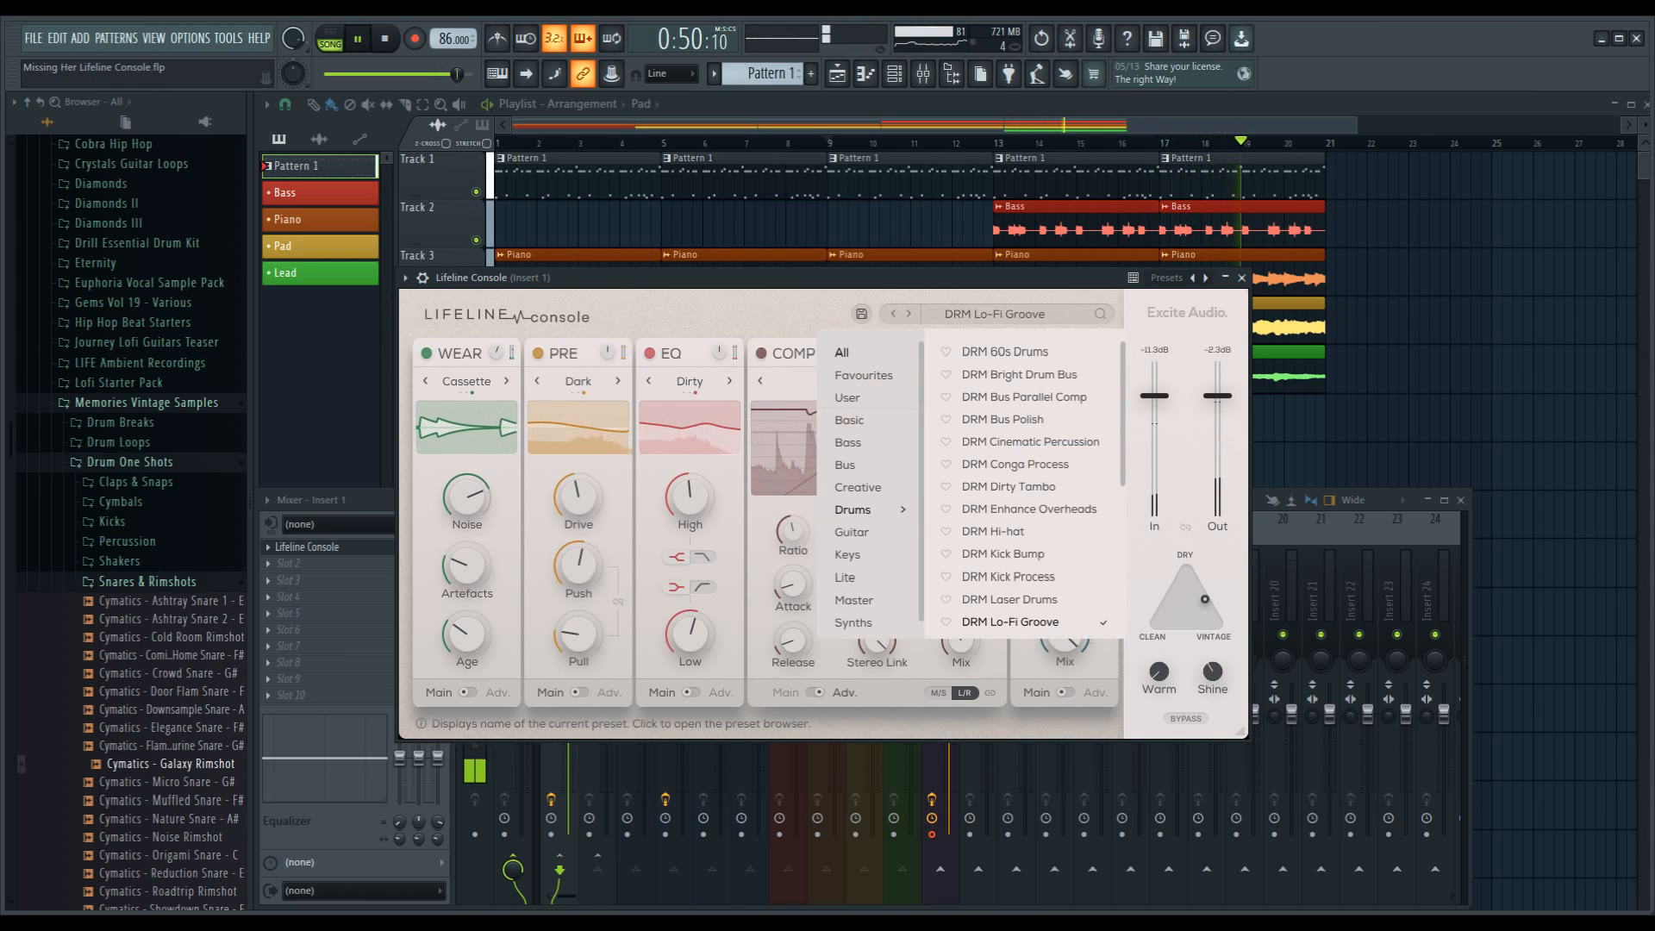
pyautogui.click(909, 314)
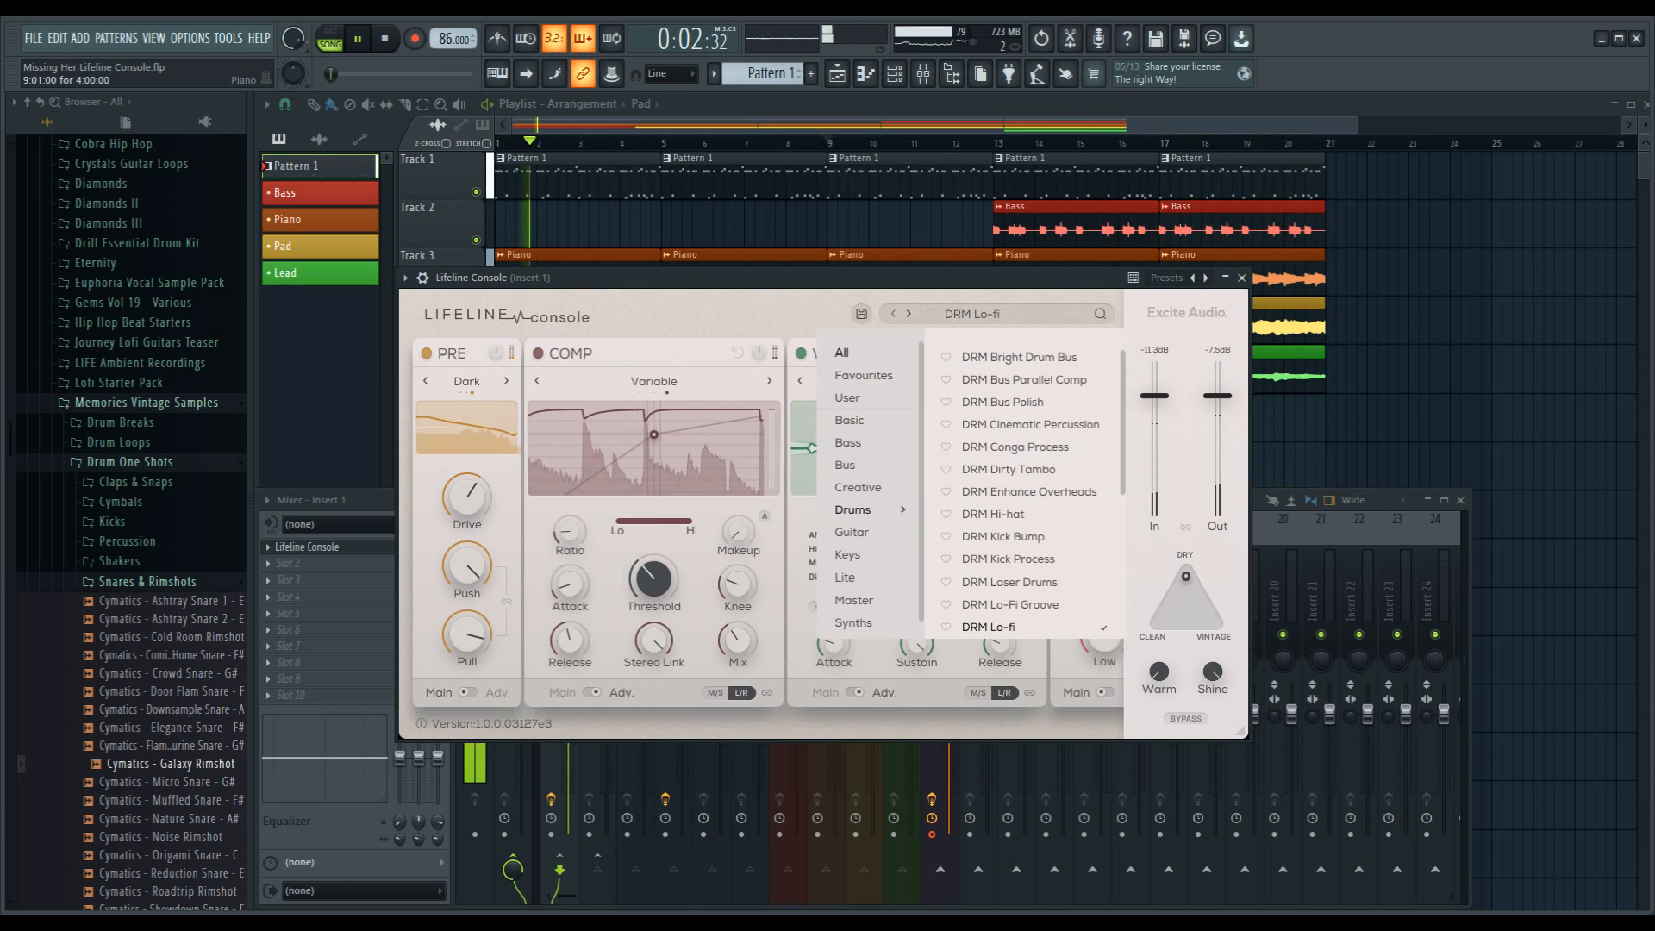
pyautogui.click(972, 314)
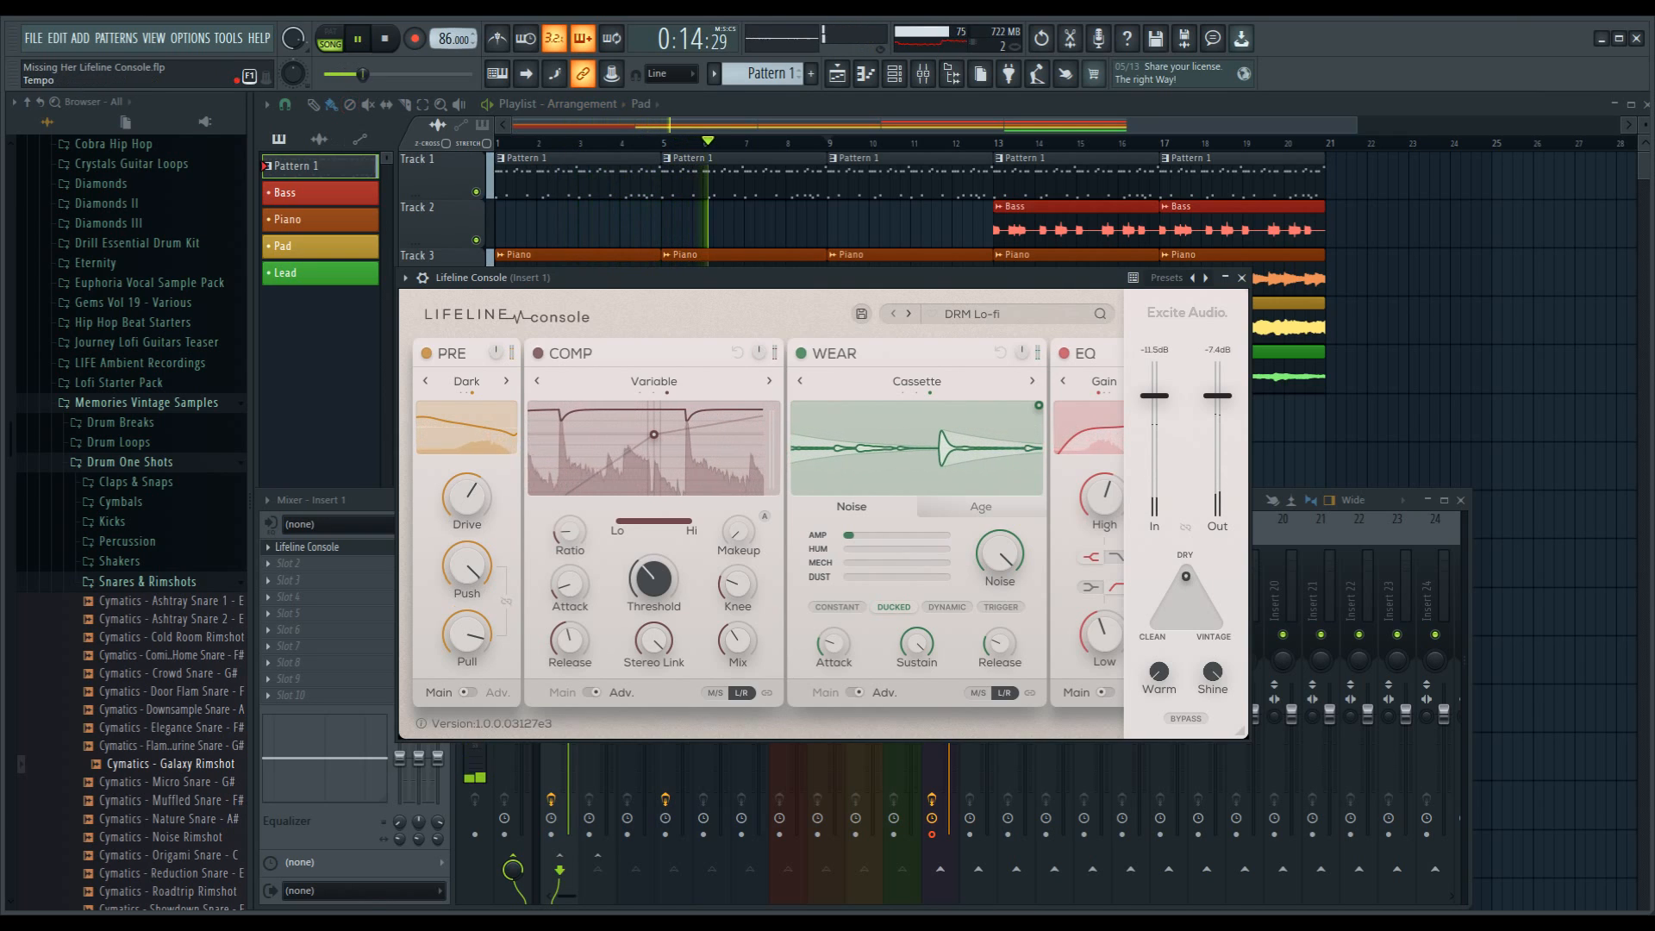
pyautogui.hotkey('ctrl', 'space')
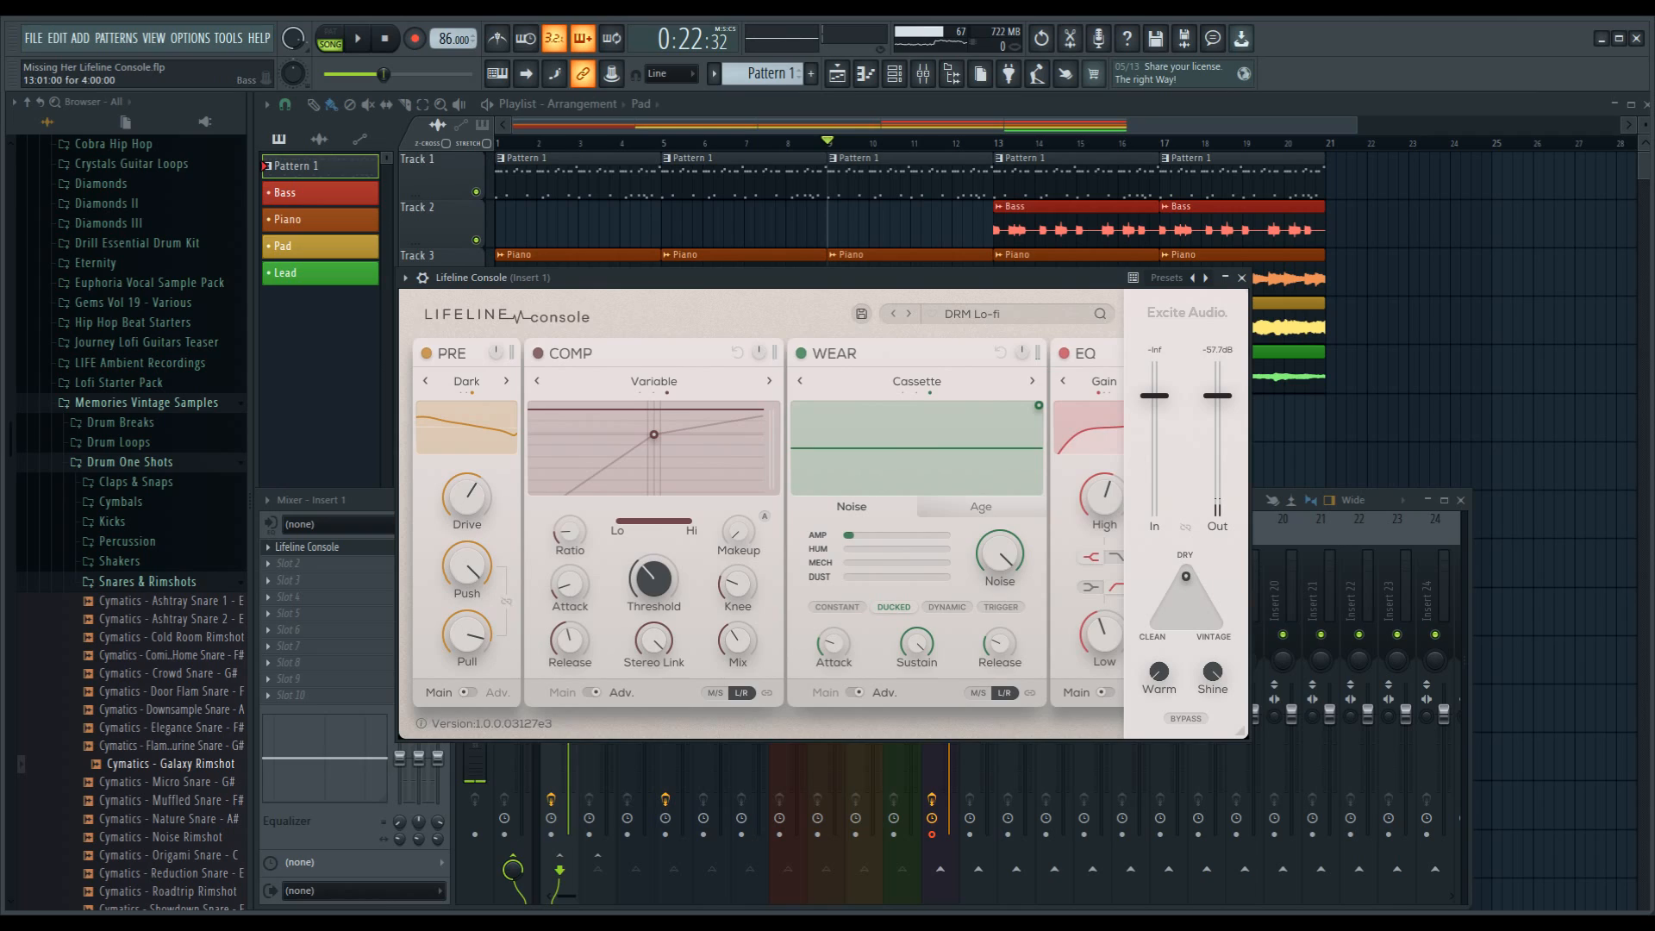
# Step: Add Bass clips at bars 1, 5 and 9 on Track 2 of the playlist and return playback to the start
pyautogui.click(1076, 224)
pyautogui.moveTo(501, 225); pyautogui.dragTo(871, 221)
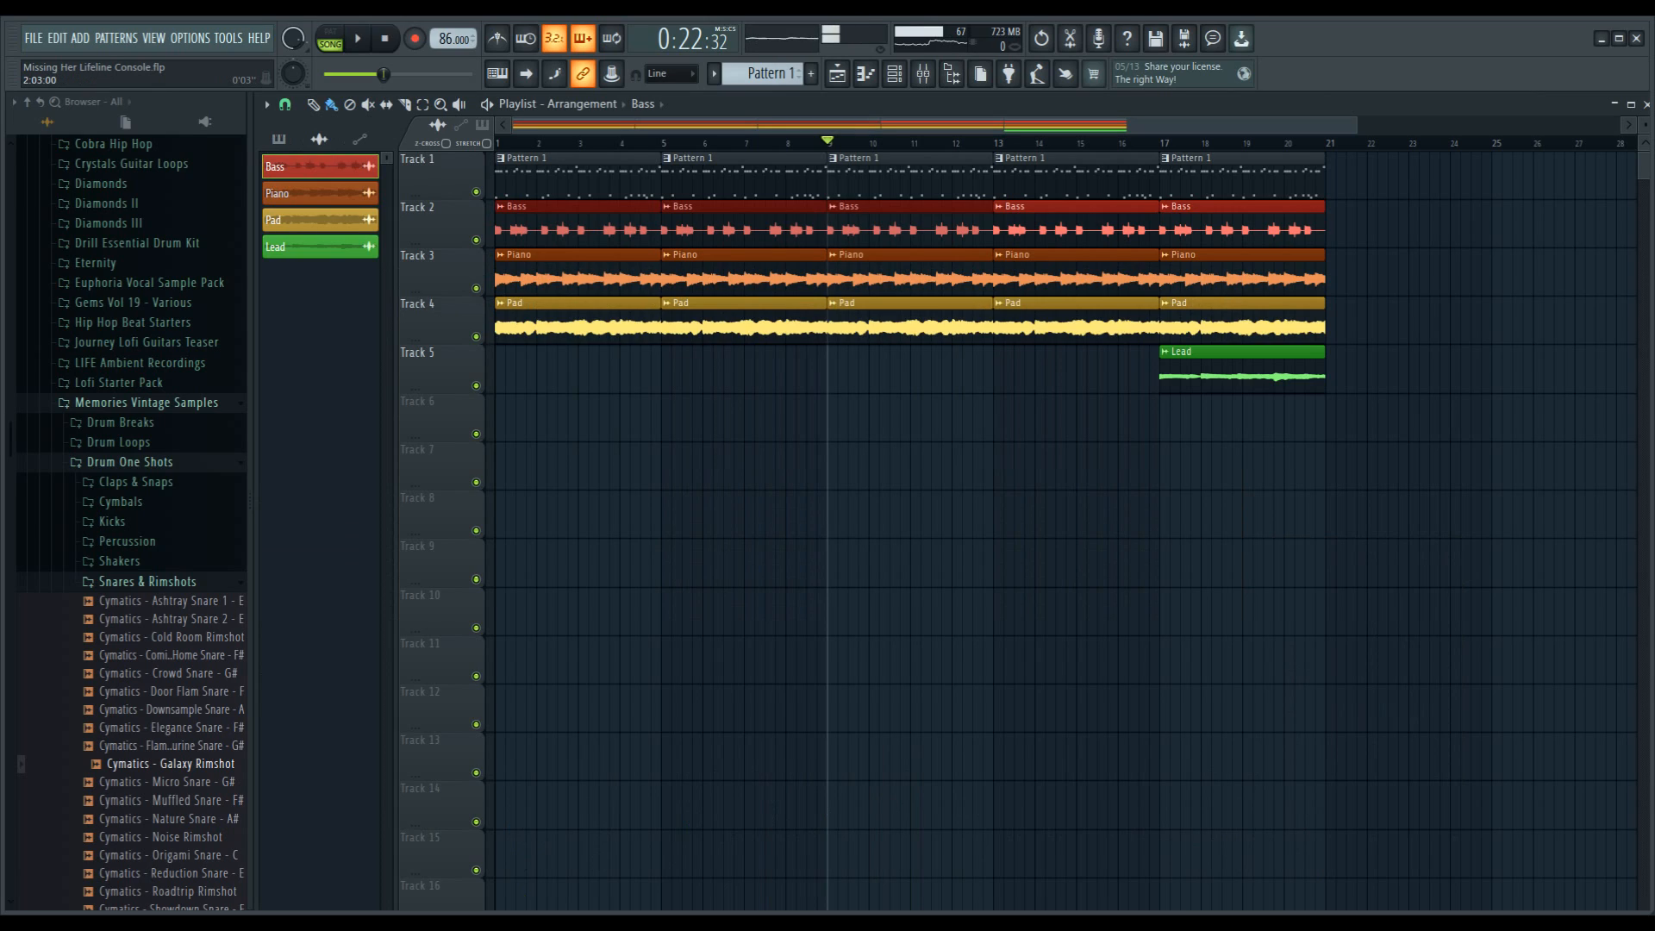
pyautogui.press('space')
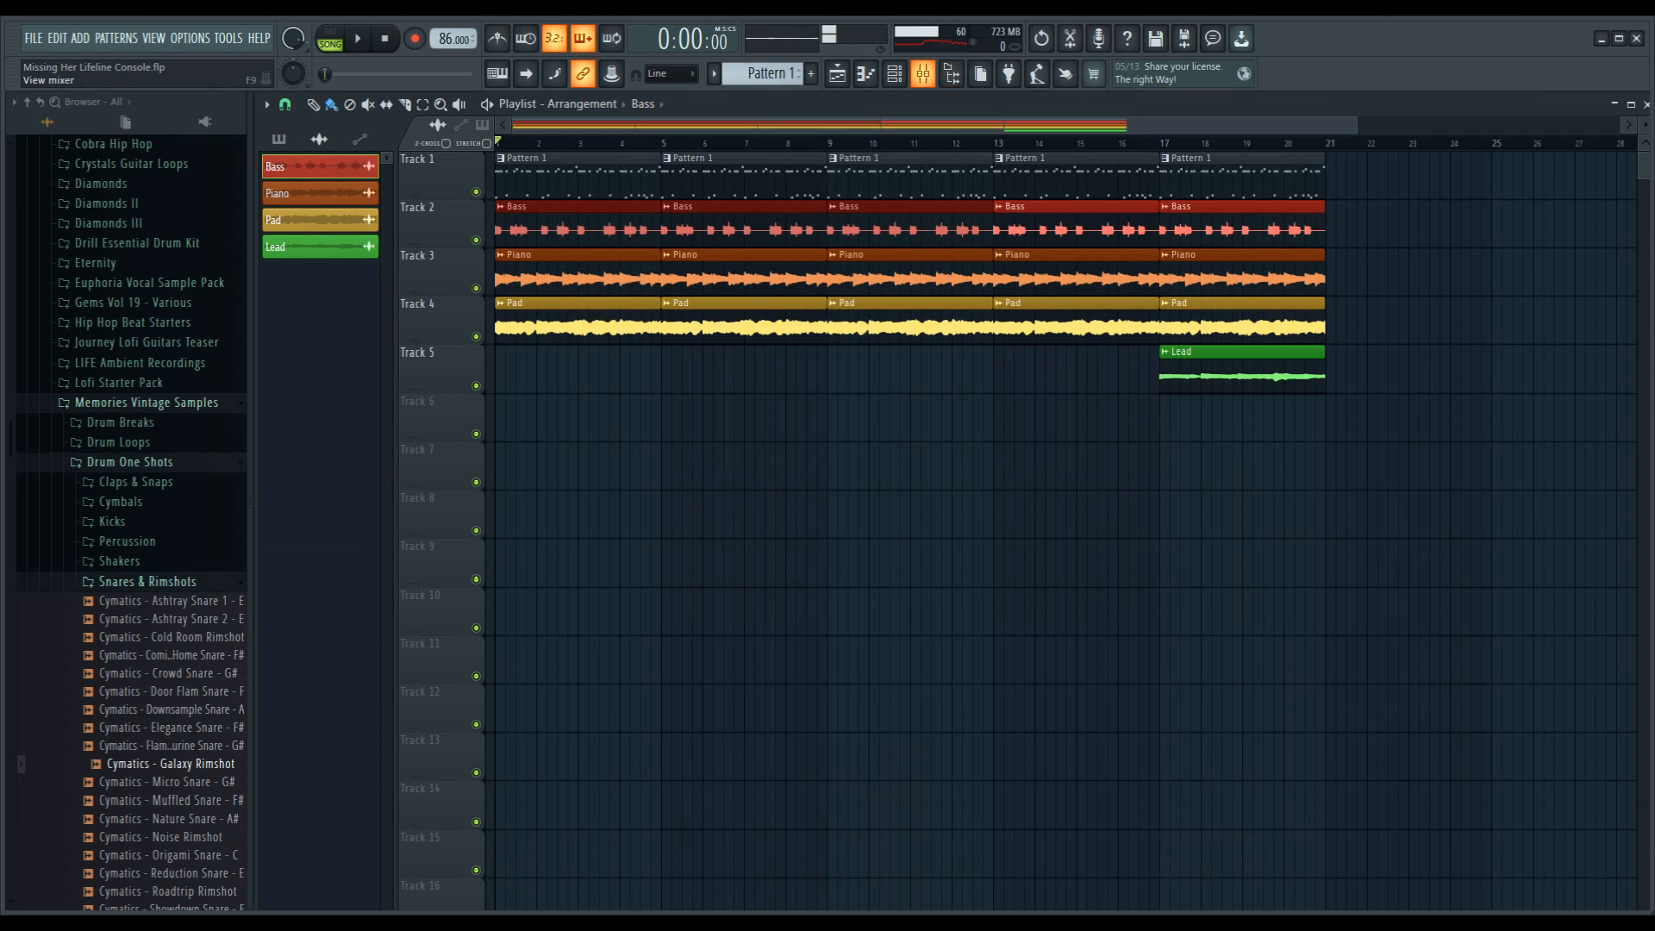
# Step: Mute the Drum Bus mixer track and reopen Lifeline Console on Insert 1
pyautogui.click(922, 74)
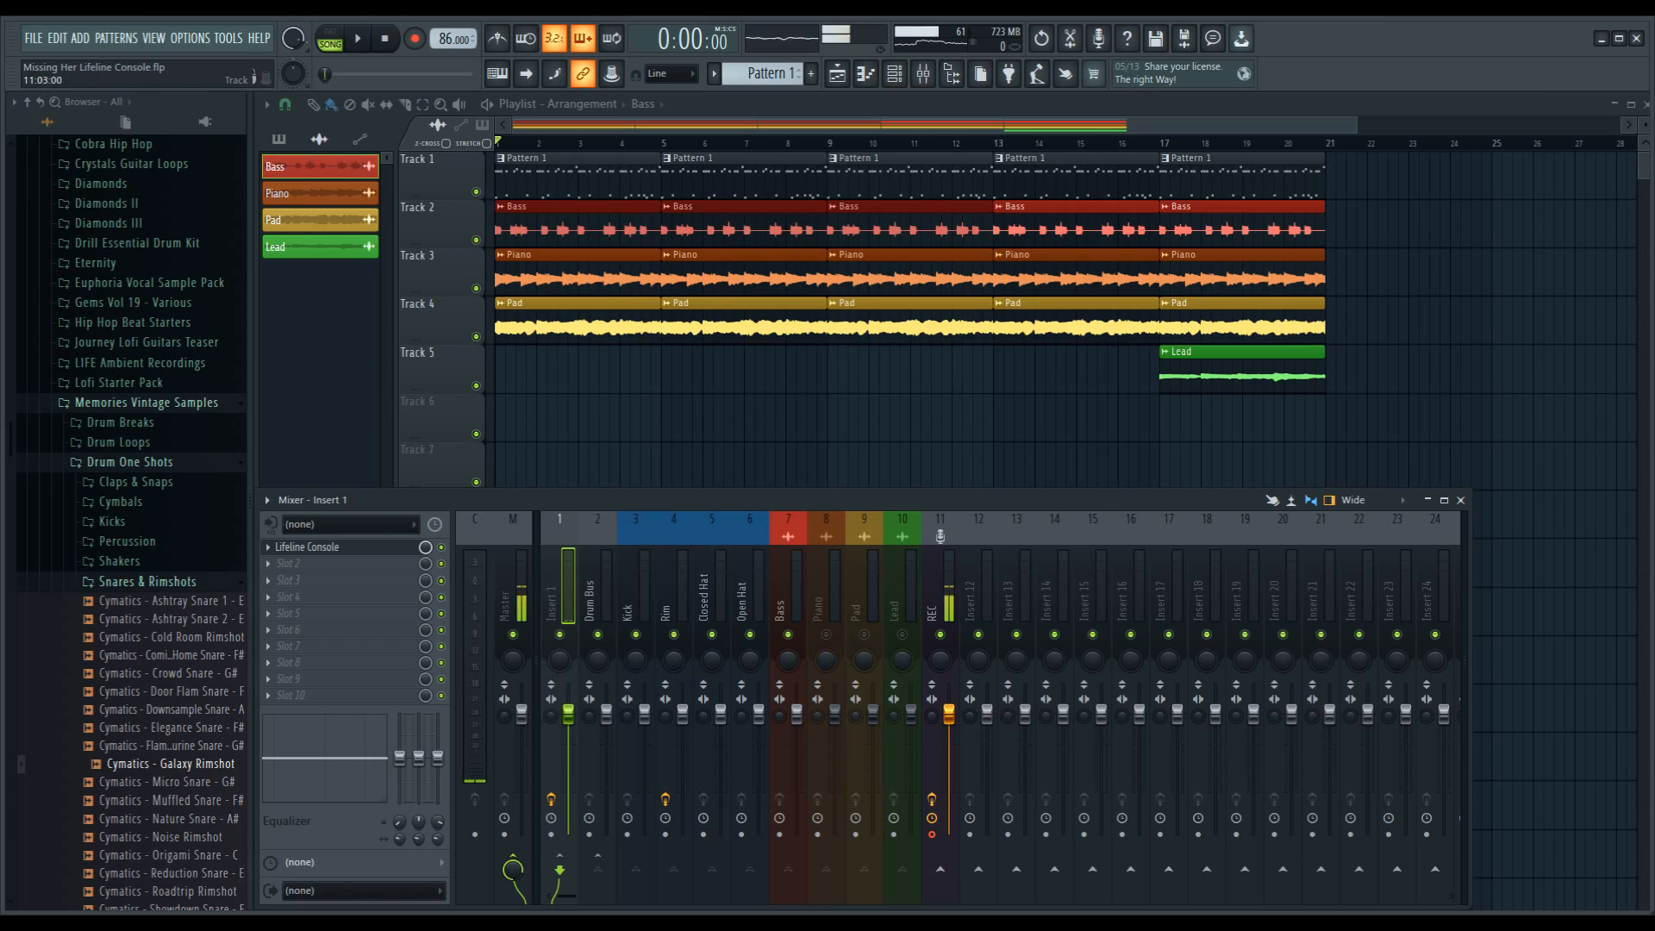
pyautogui.click(598, 634)
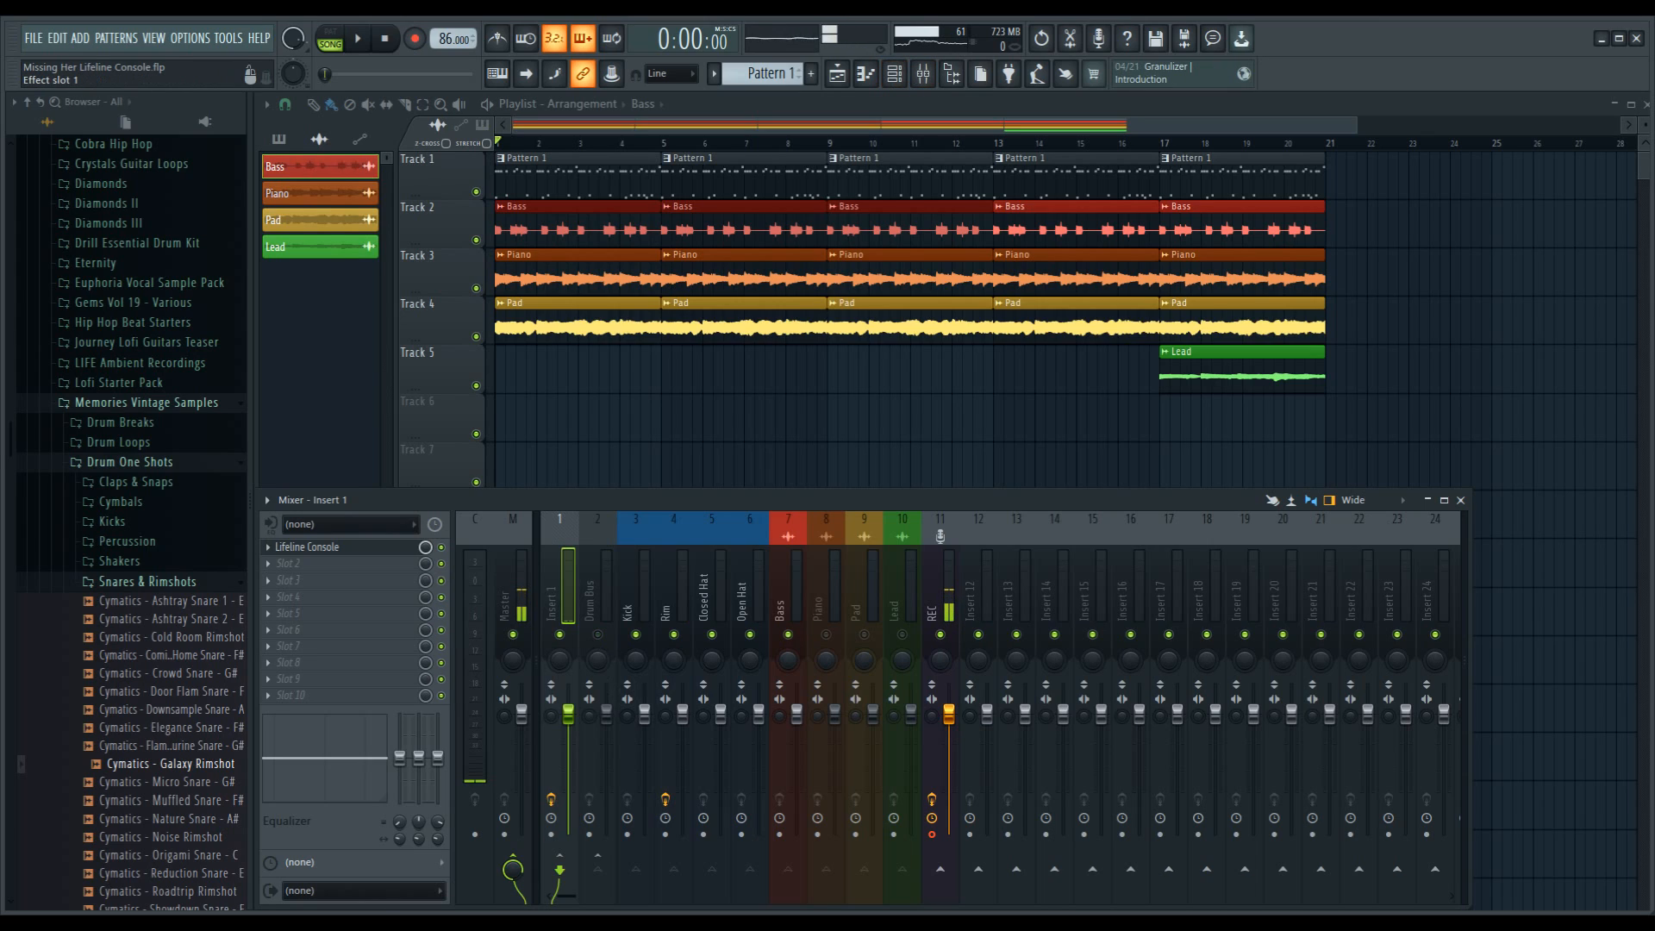
pyautogui.click(307, 547)
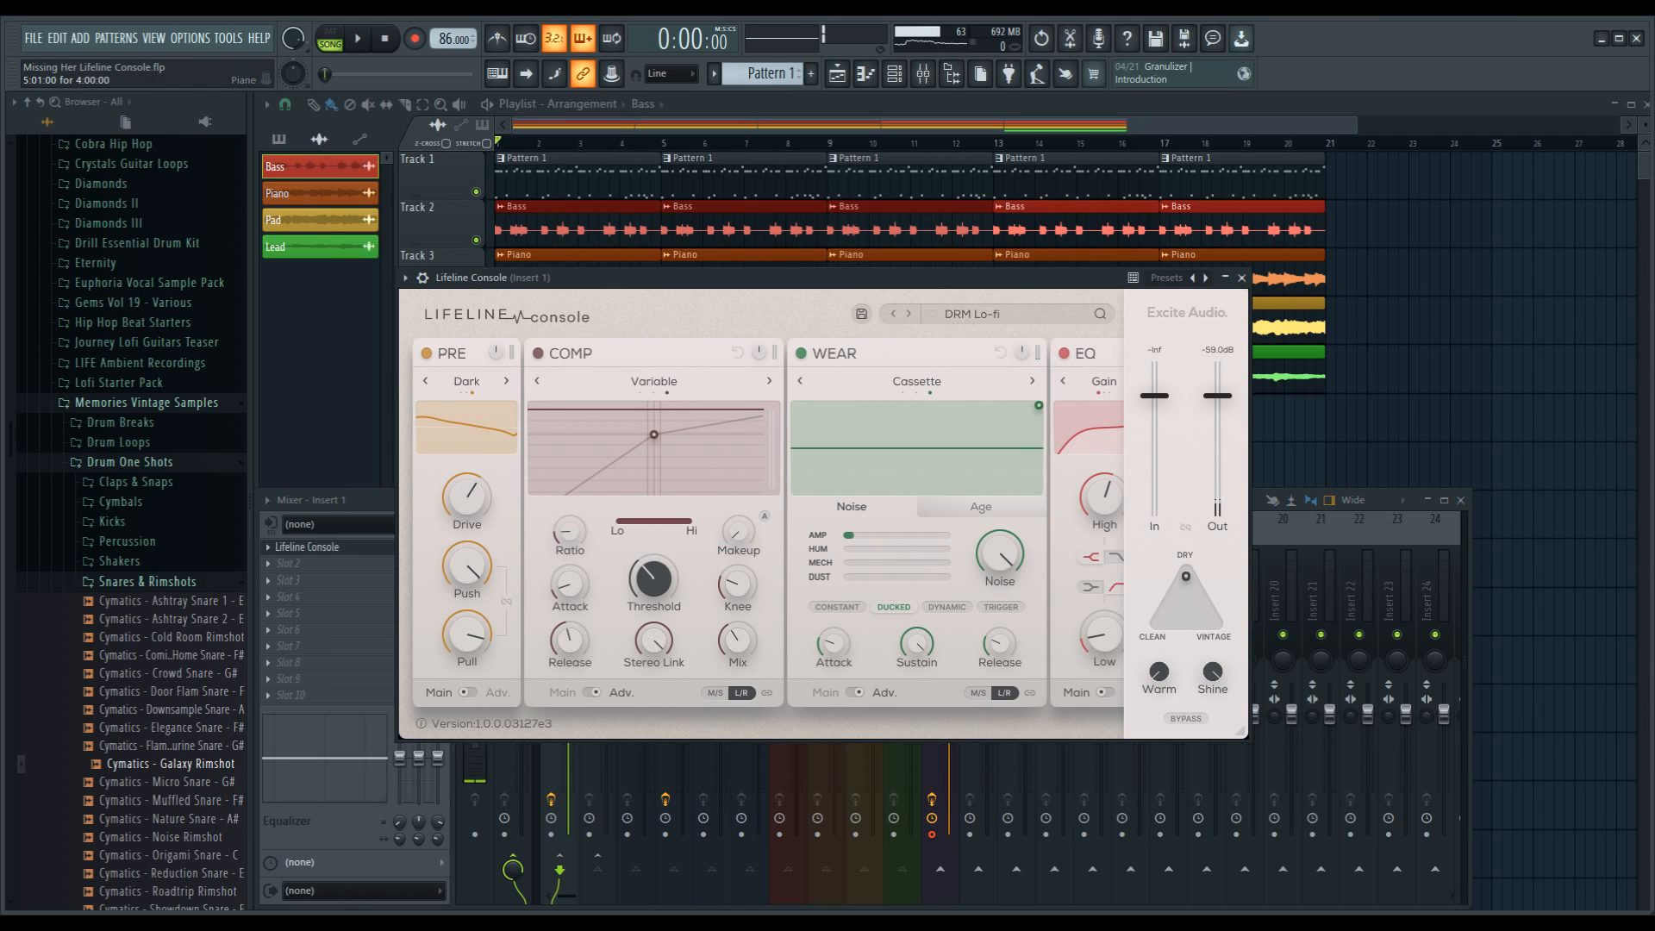
# Step: Load the BS Cassette Drive preset from the Bass category and start playback to audition it
pyautogui.moveTo(733, 278); pyautogui.dragTo(601, 222)
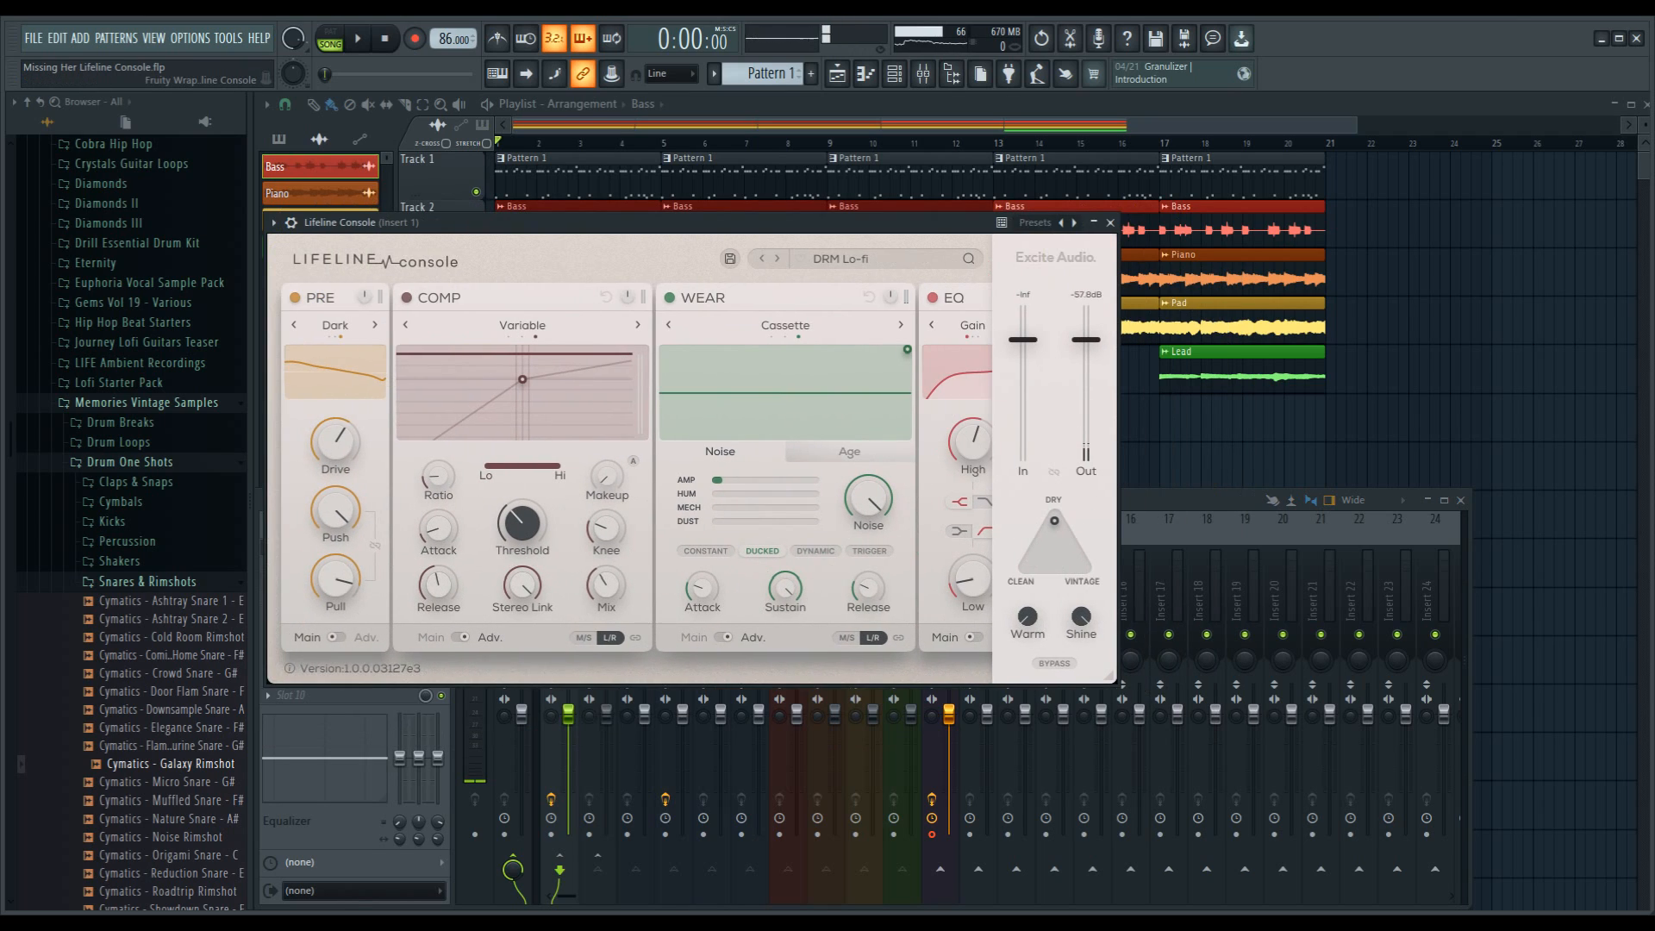
pyautogui.click(841, 259)
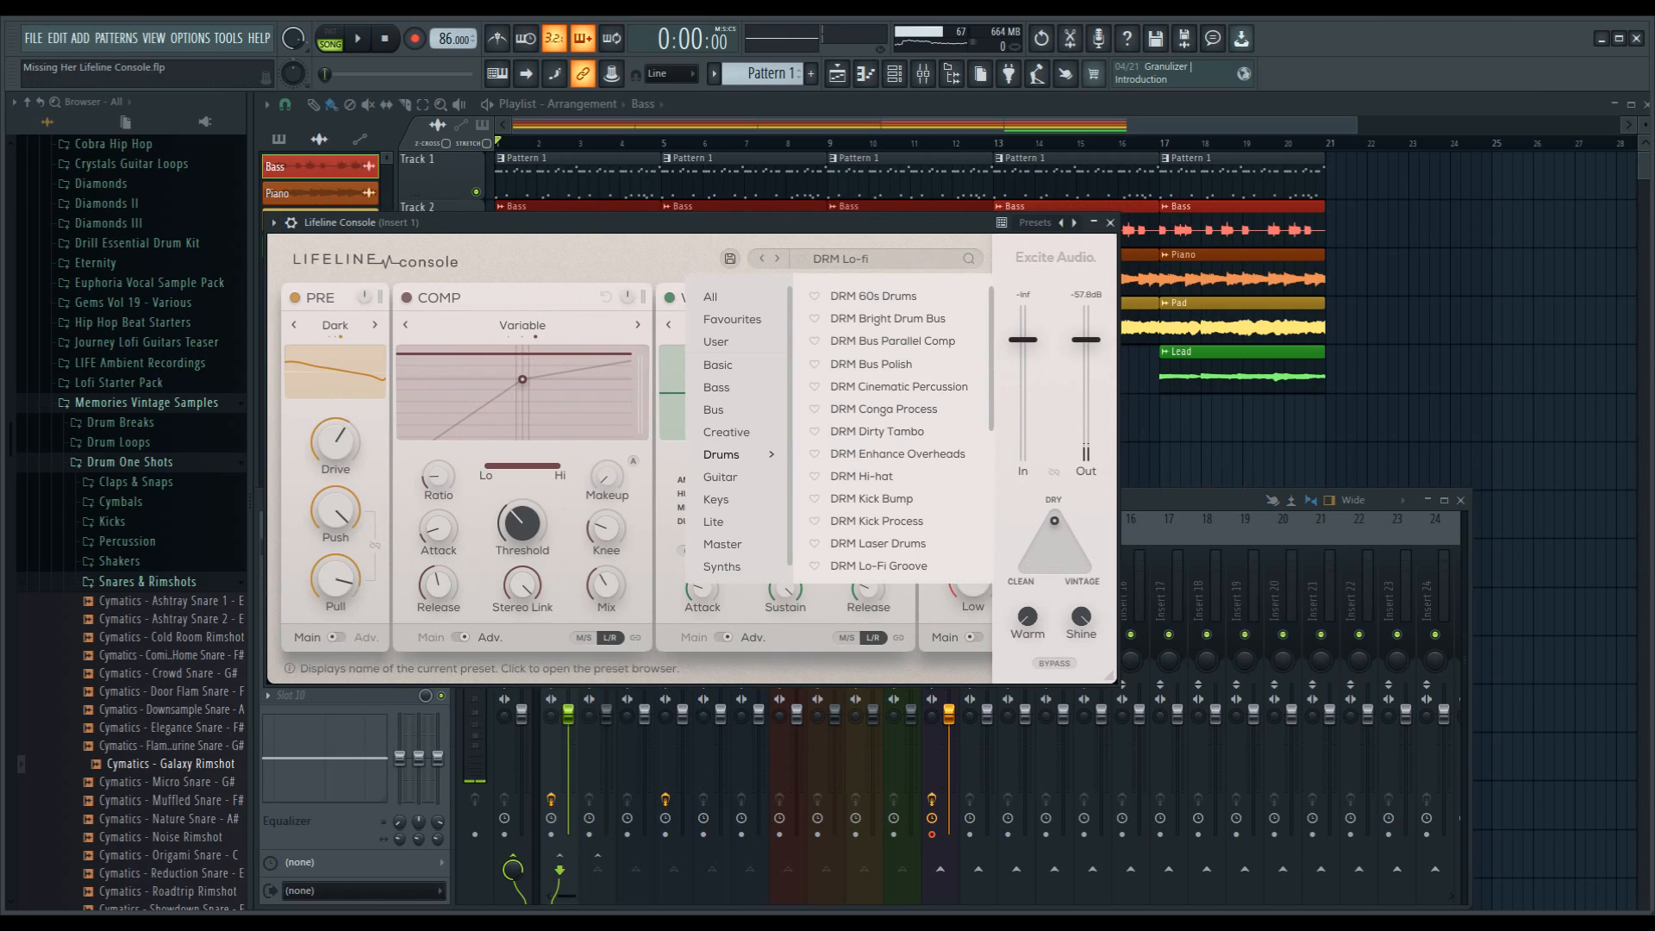
pyautogui.click(717, 387)
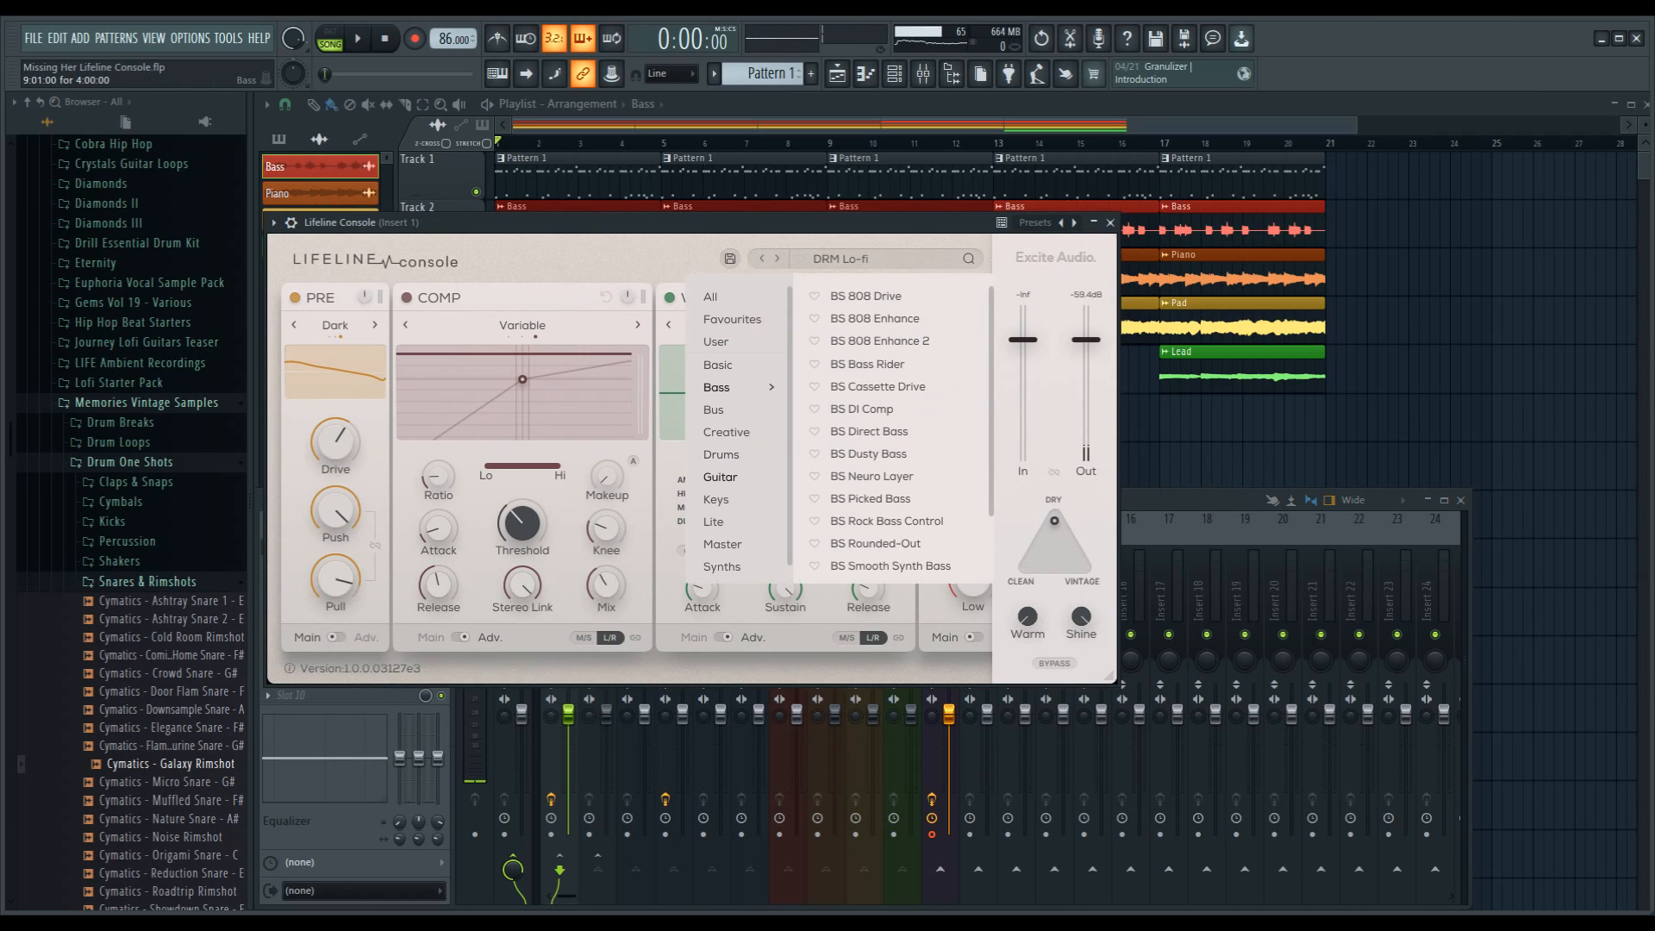
pyautogui.click(877, 387)
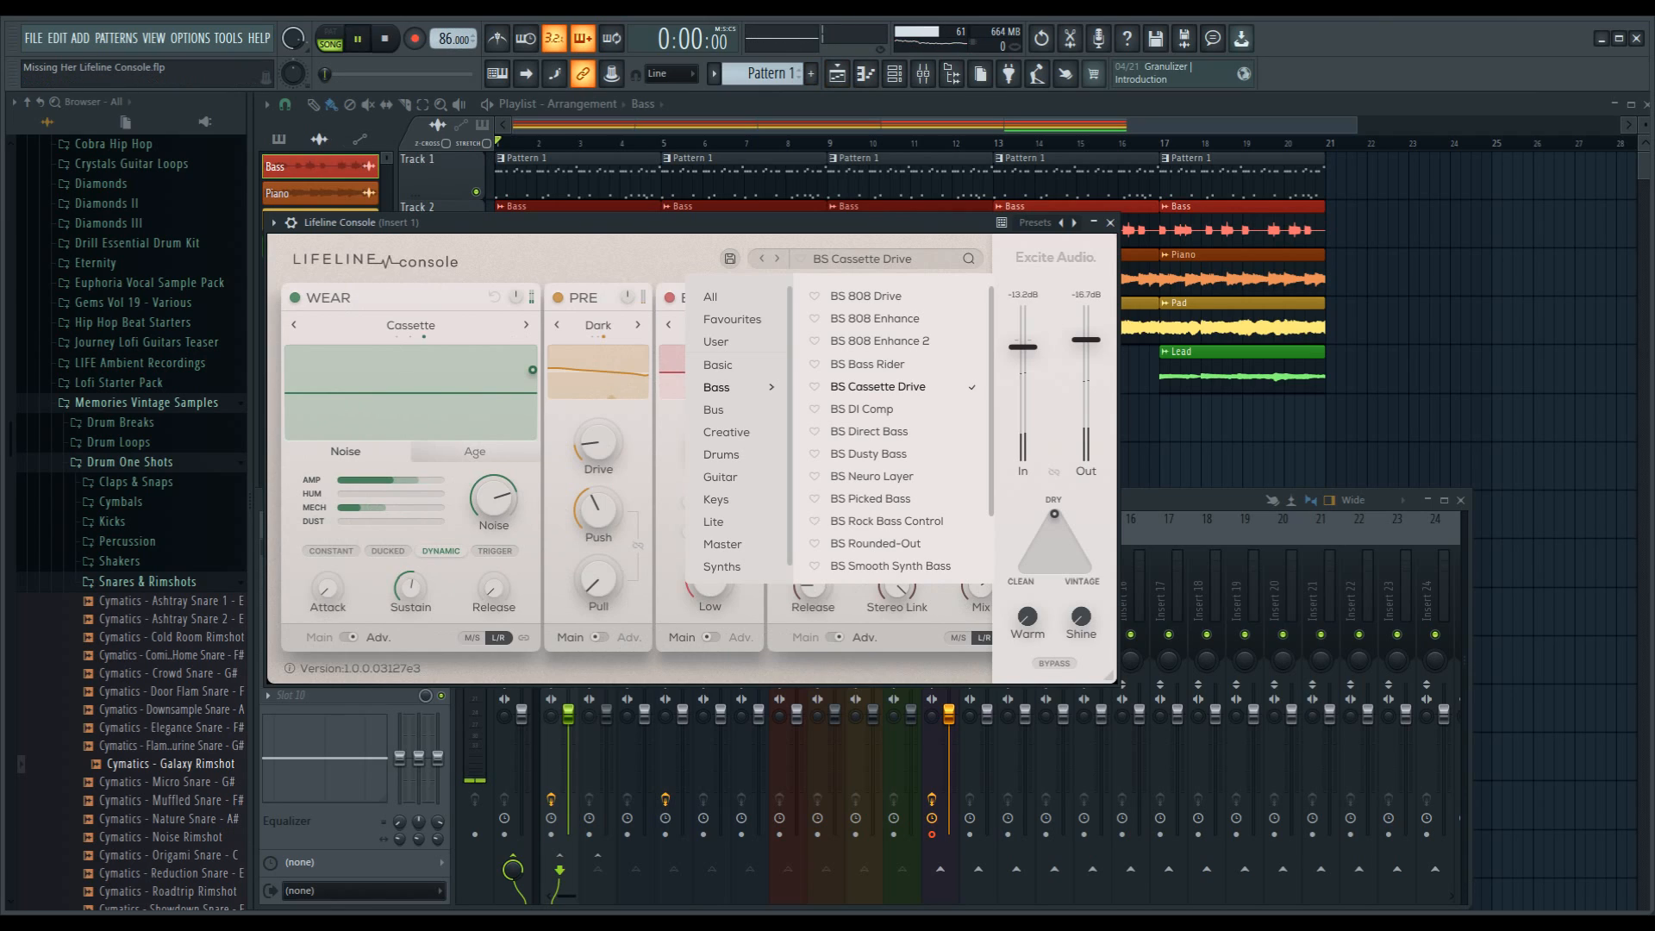
pyautogui.press('space')
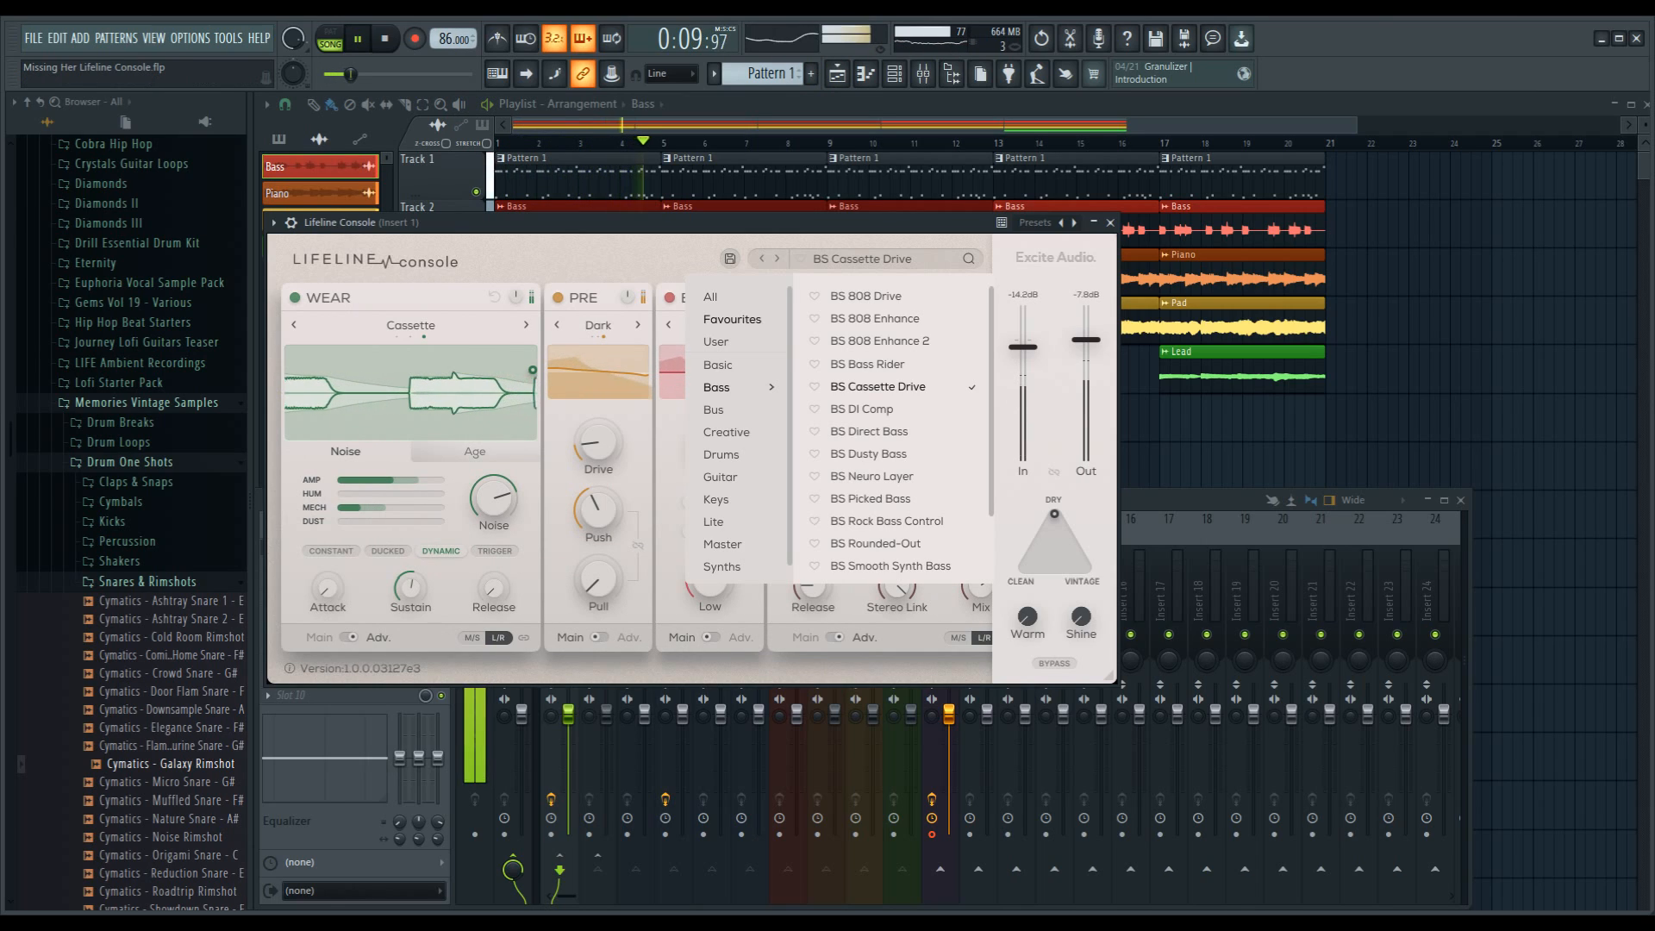
# Step: Audition the BS DI Comp, BS Direct Bass, BS Dusty Bass, BS Rounded-Out, BS Translate and BS Vintage Funk presets in turn
pyautogui.click(862, 409)
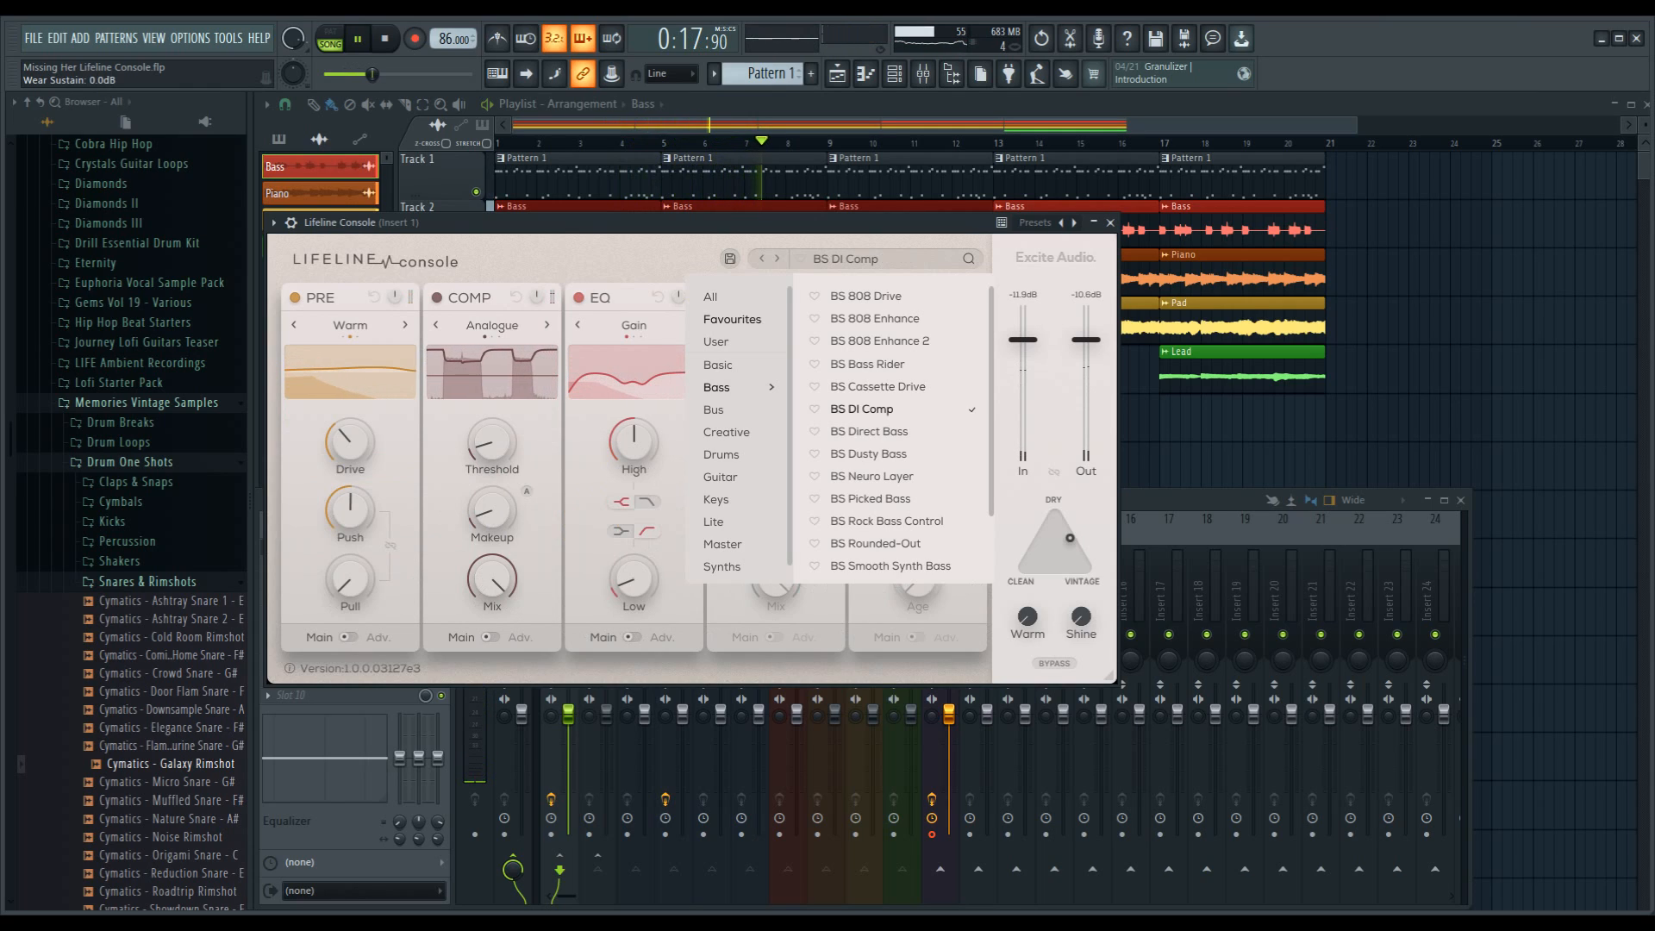
pyautogui.click(869, 432)
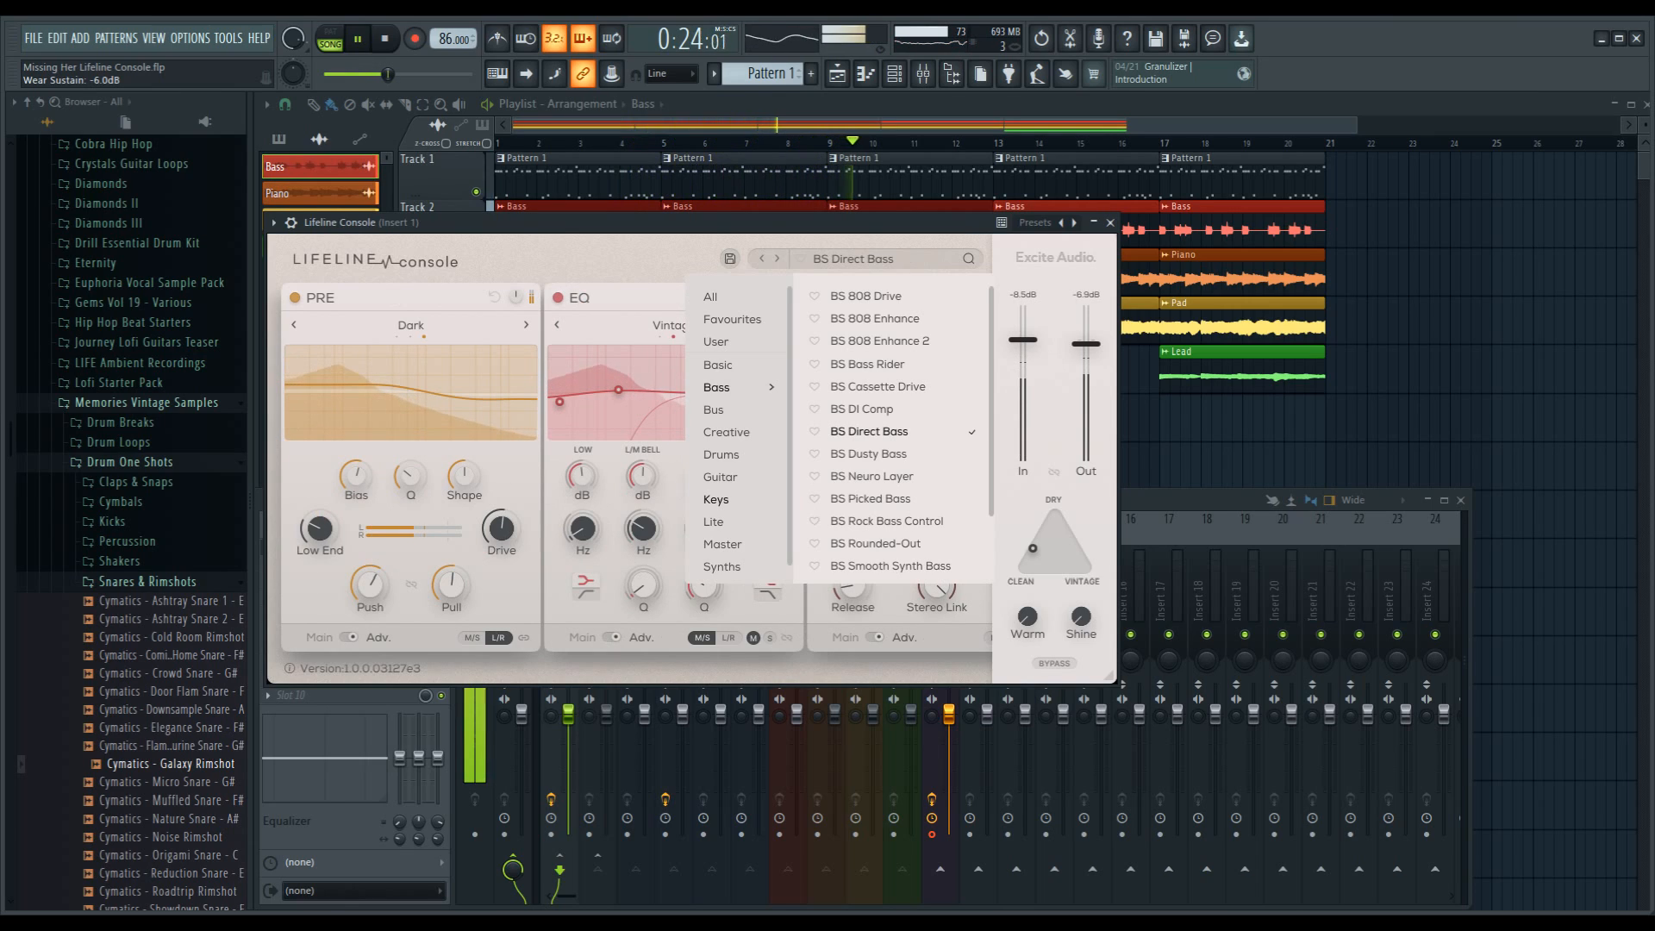
pyautogui.click(869, 455)
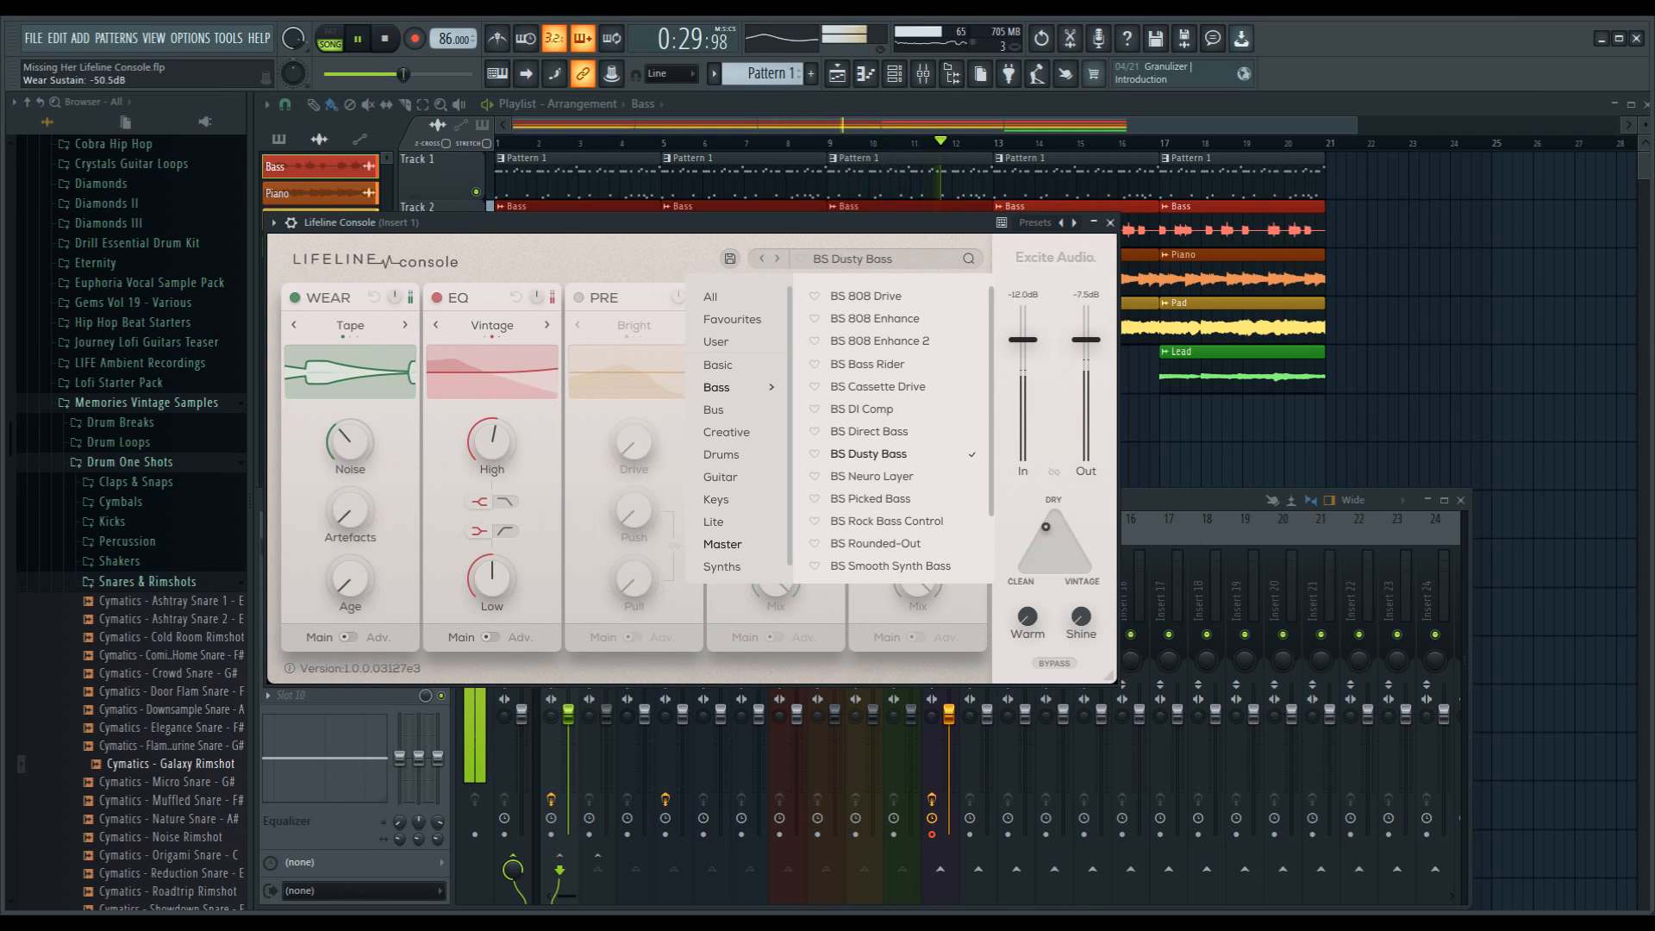
pyautogui.click(875, 544)
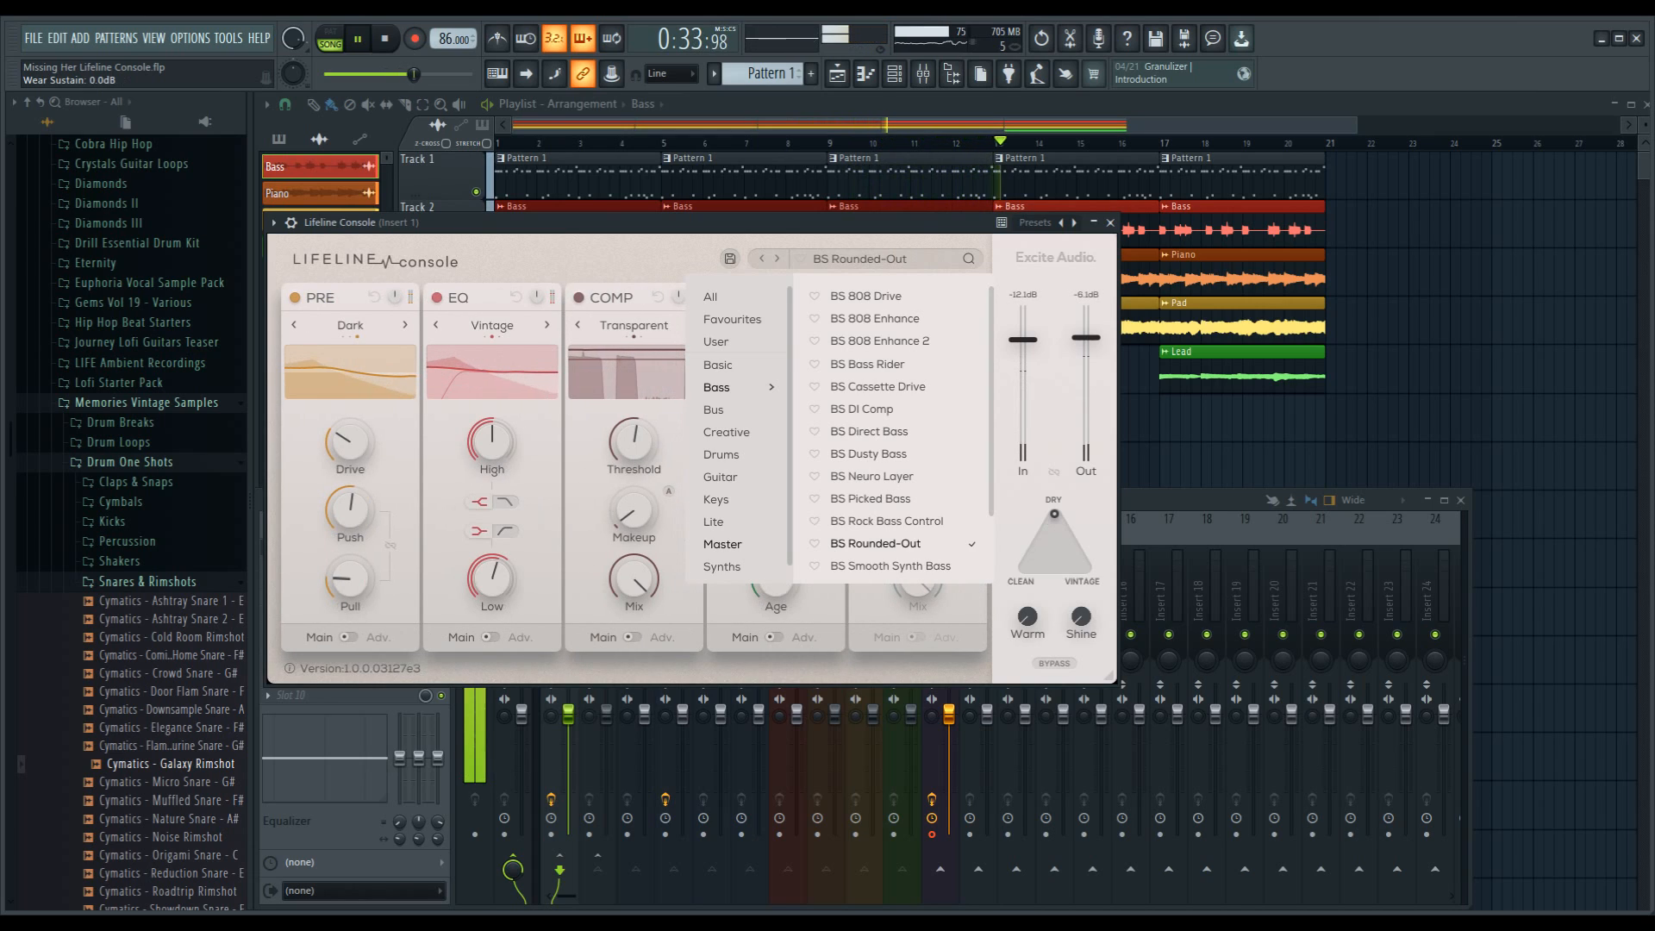
pyautogui.scroll(-2, 892, 431)
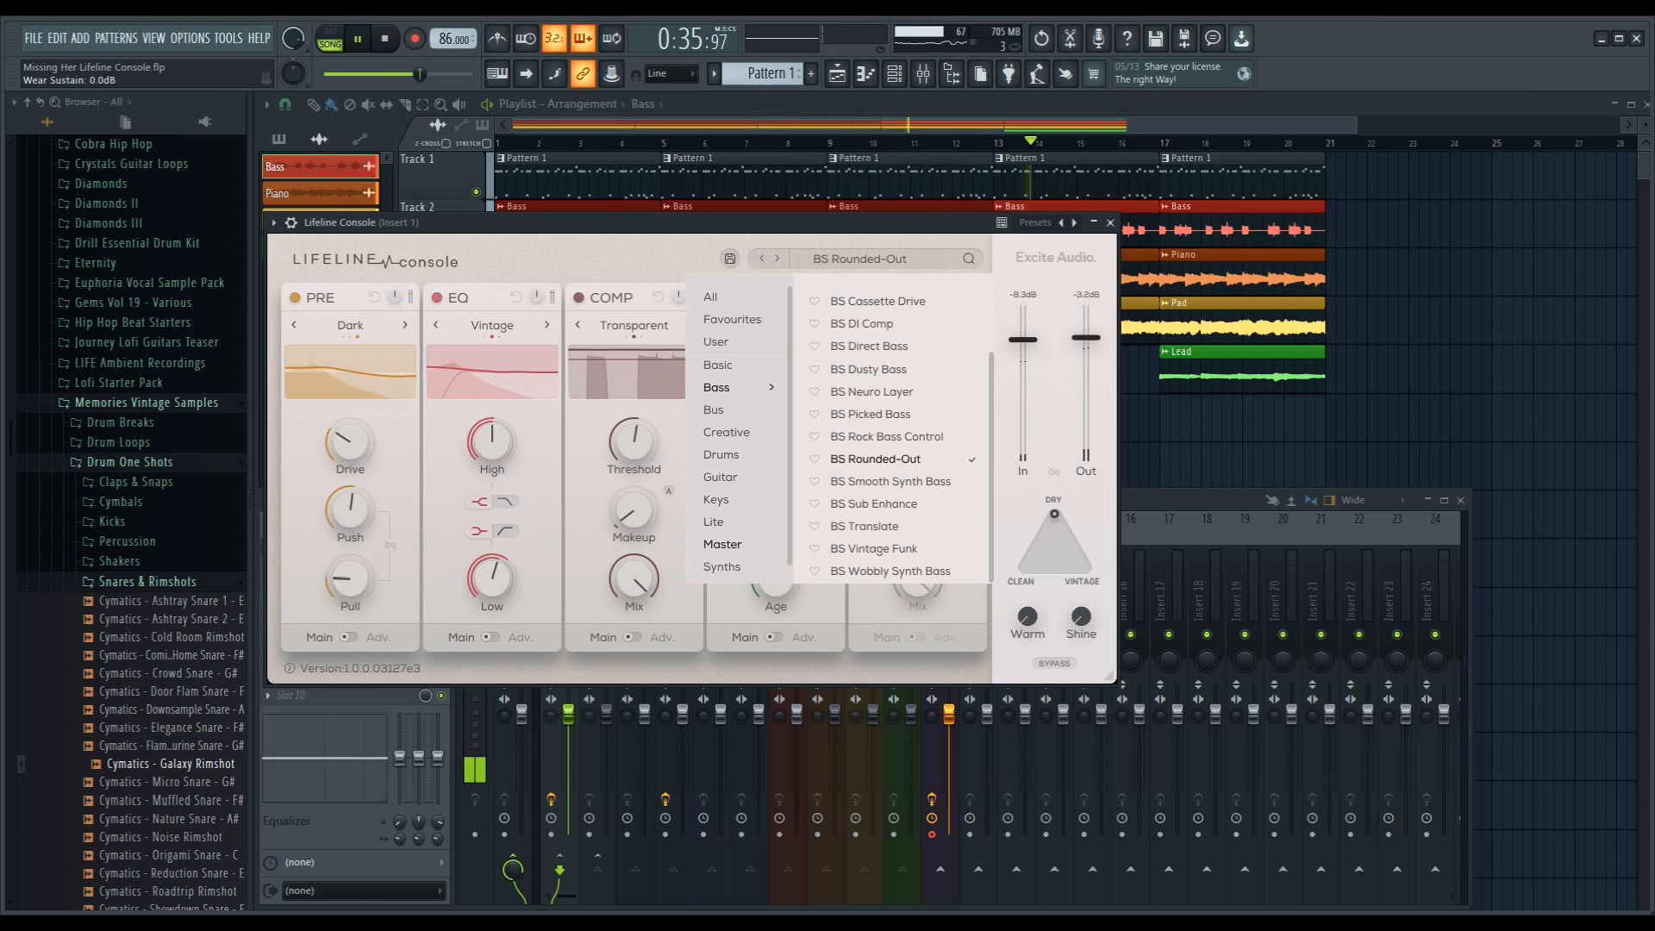
pyautogui.click(865, 527)
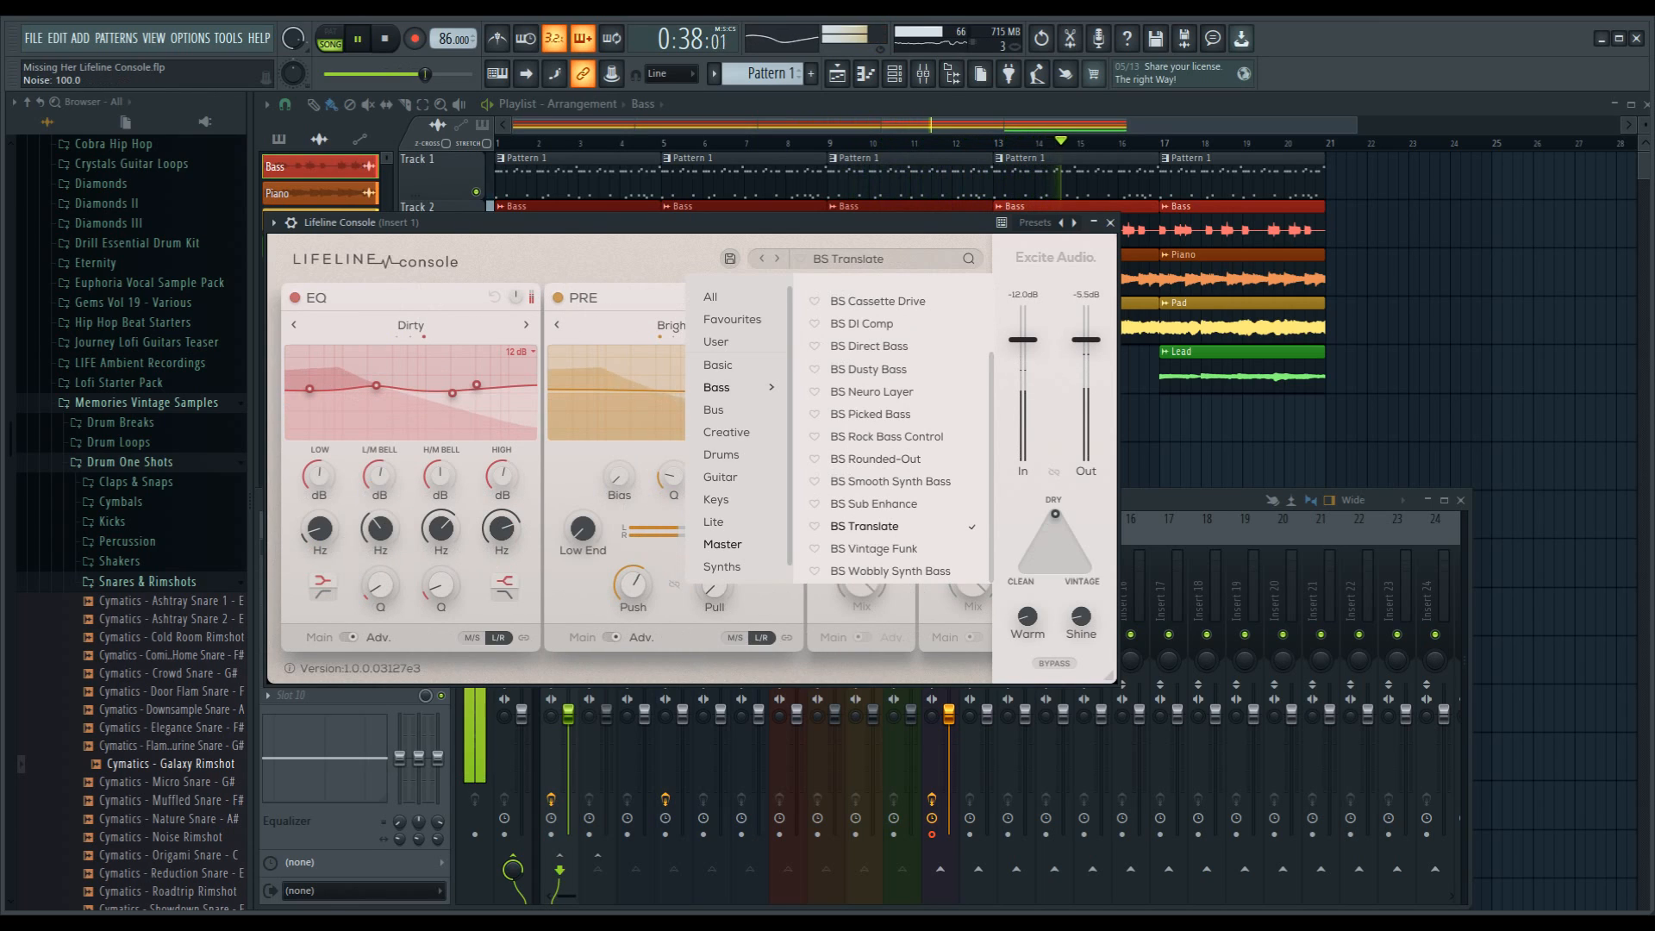
pyautogui.click(873, 549)
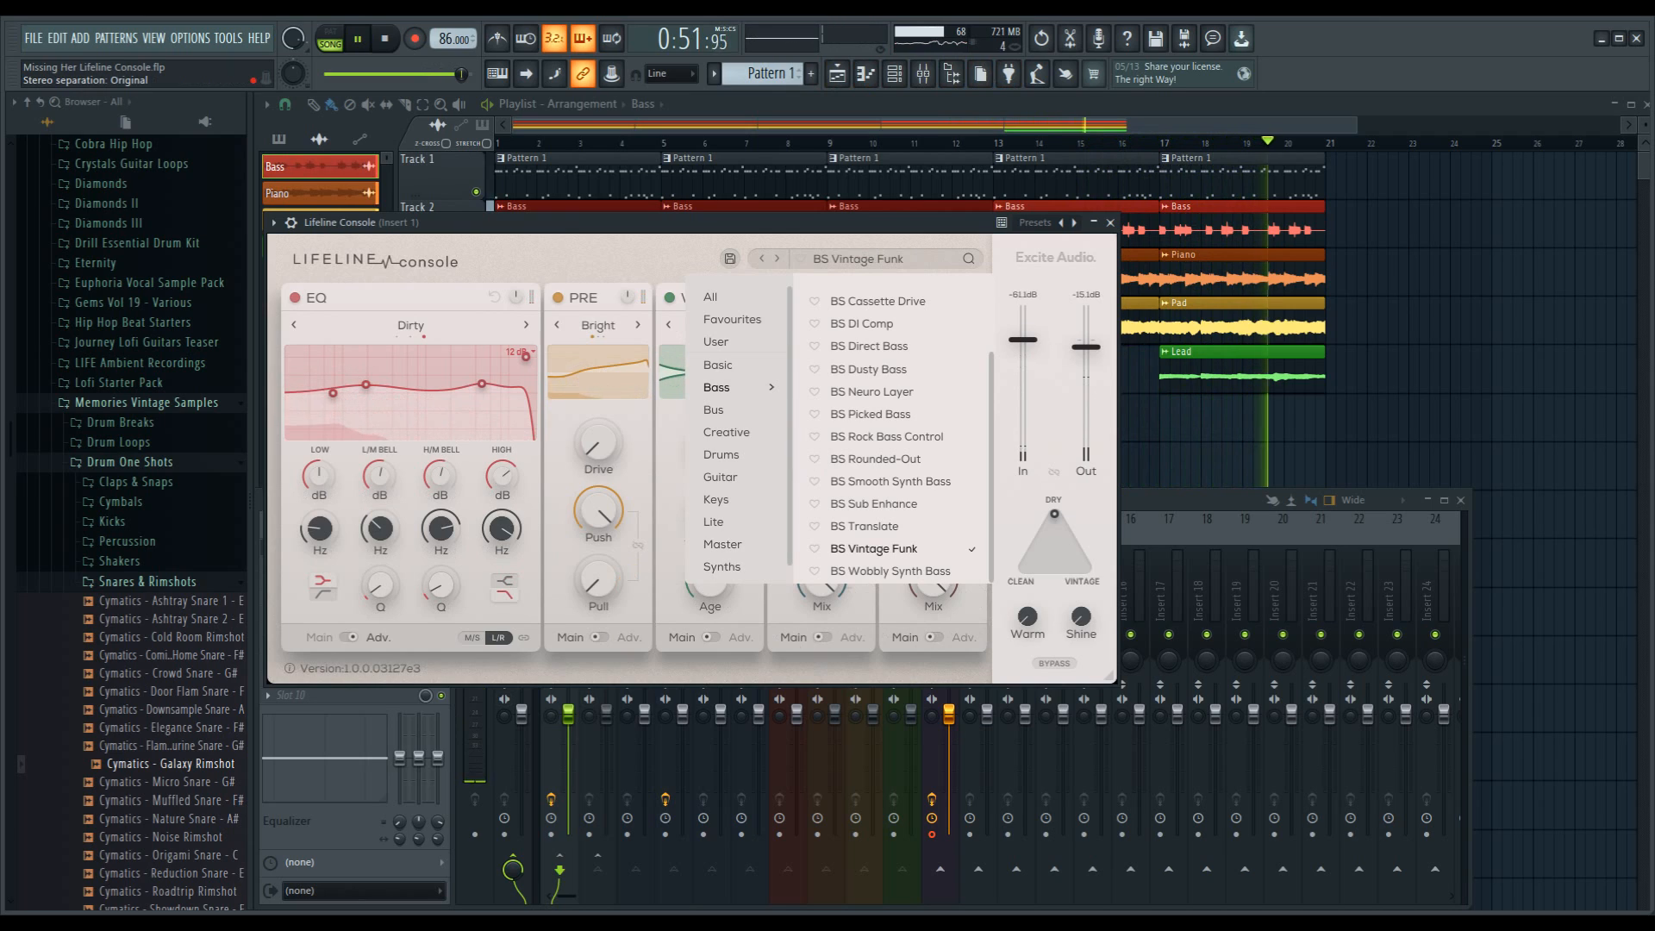
# Step: Mute the Bass mixer track and slightly lower the Piano track's volume
pyautogui.press('F9')
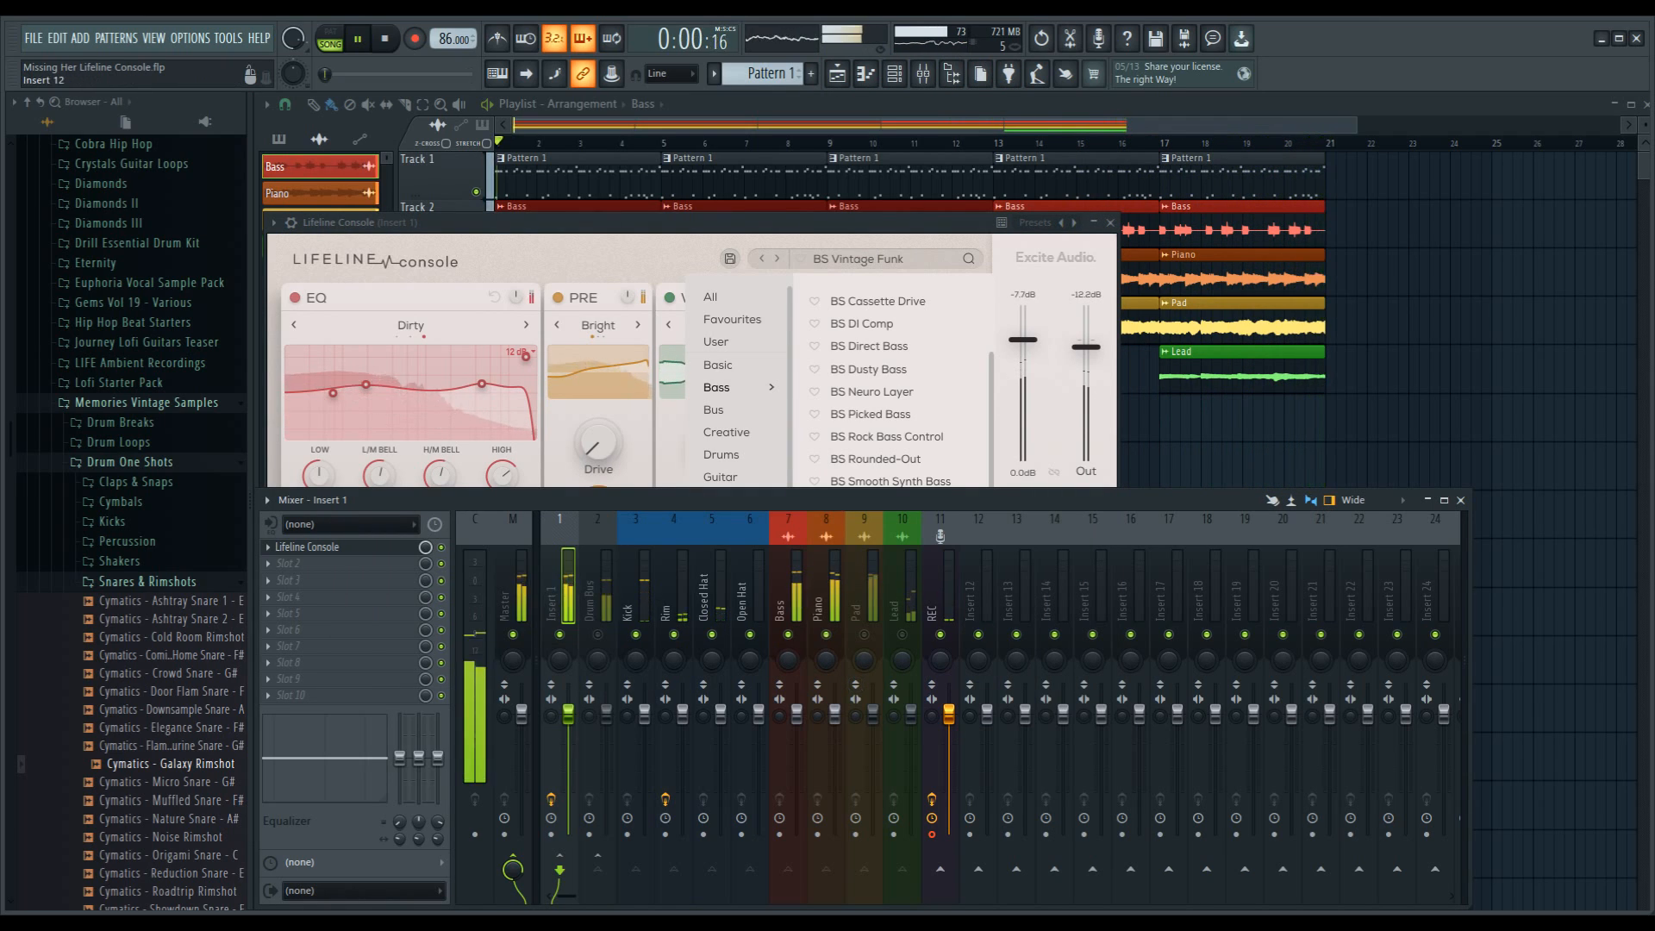
pyautogui.click(788, 634)
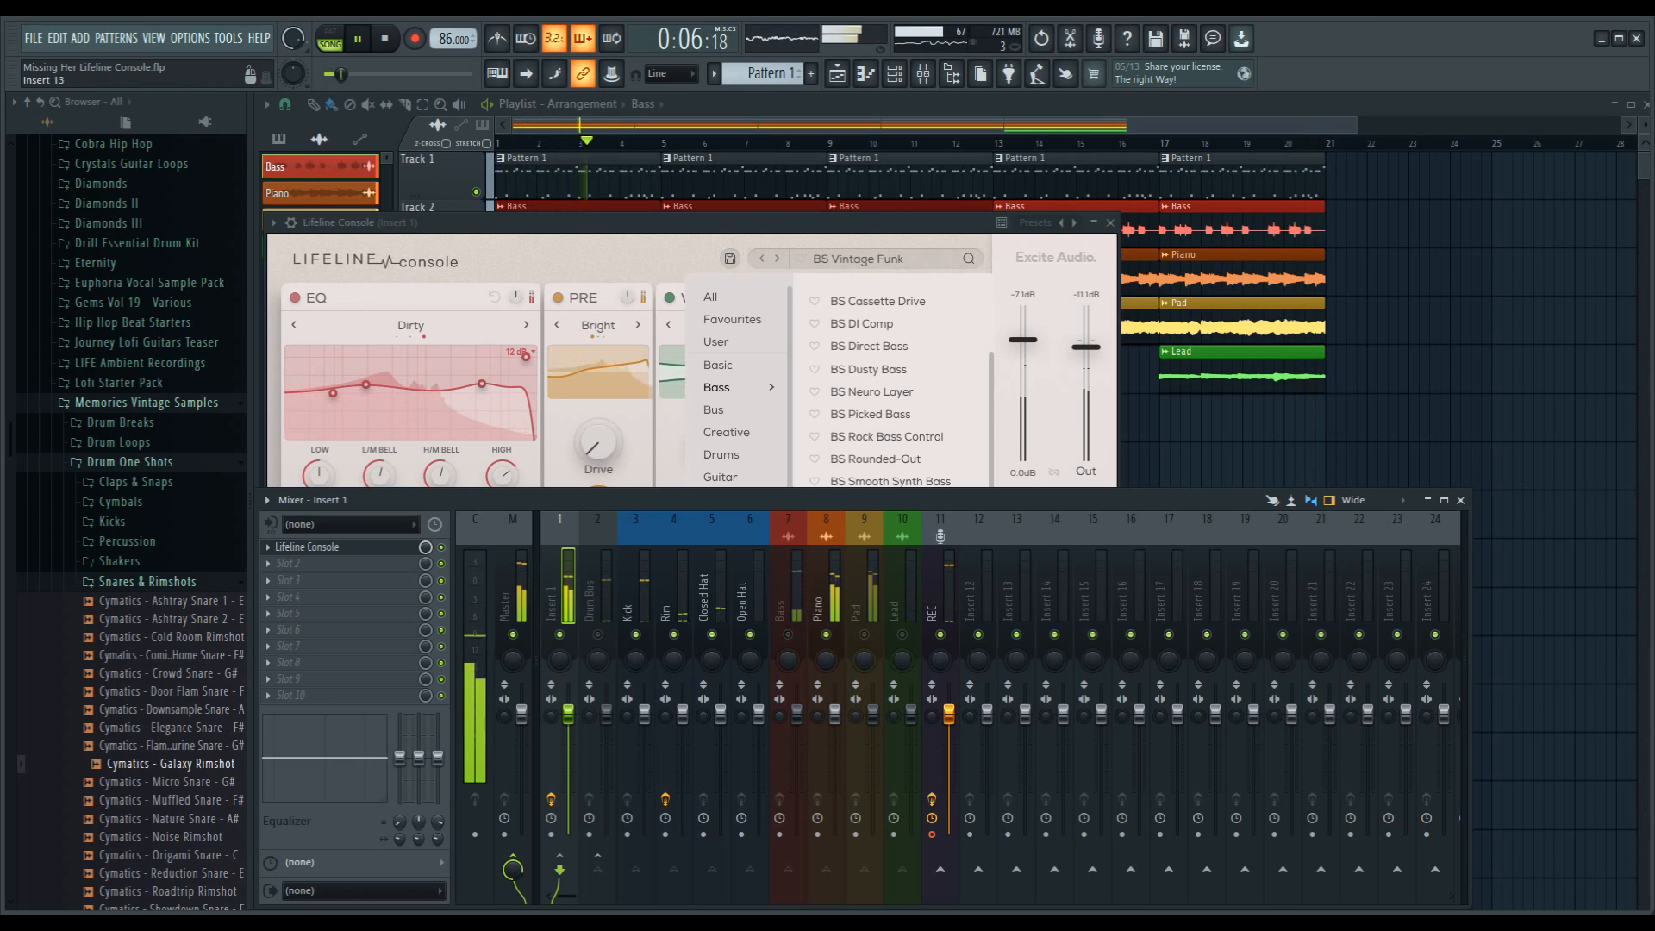
pyautogui.moveTo(834, 715); pyautogui.dragTo(835, 731)
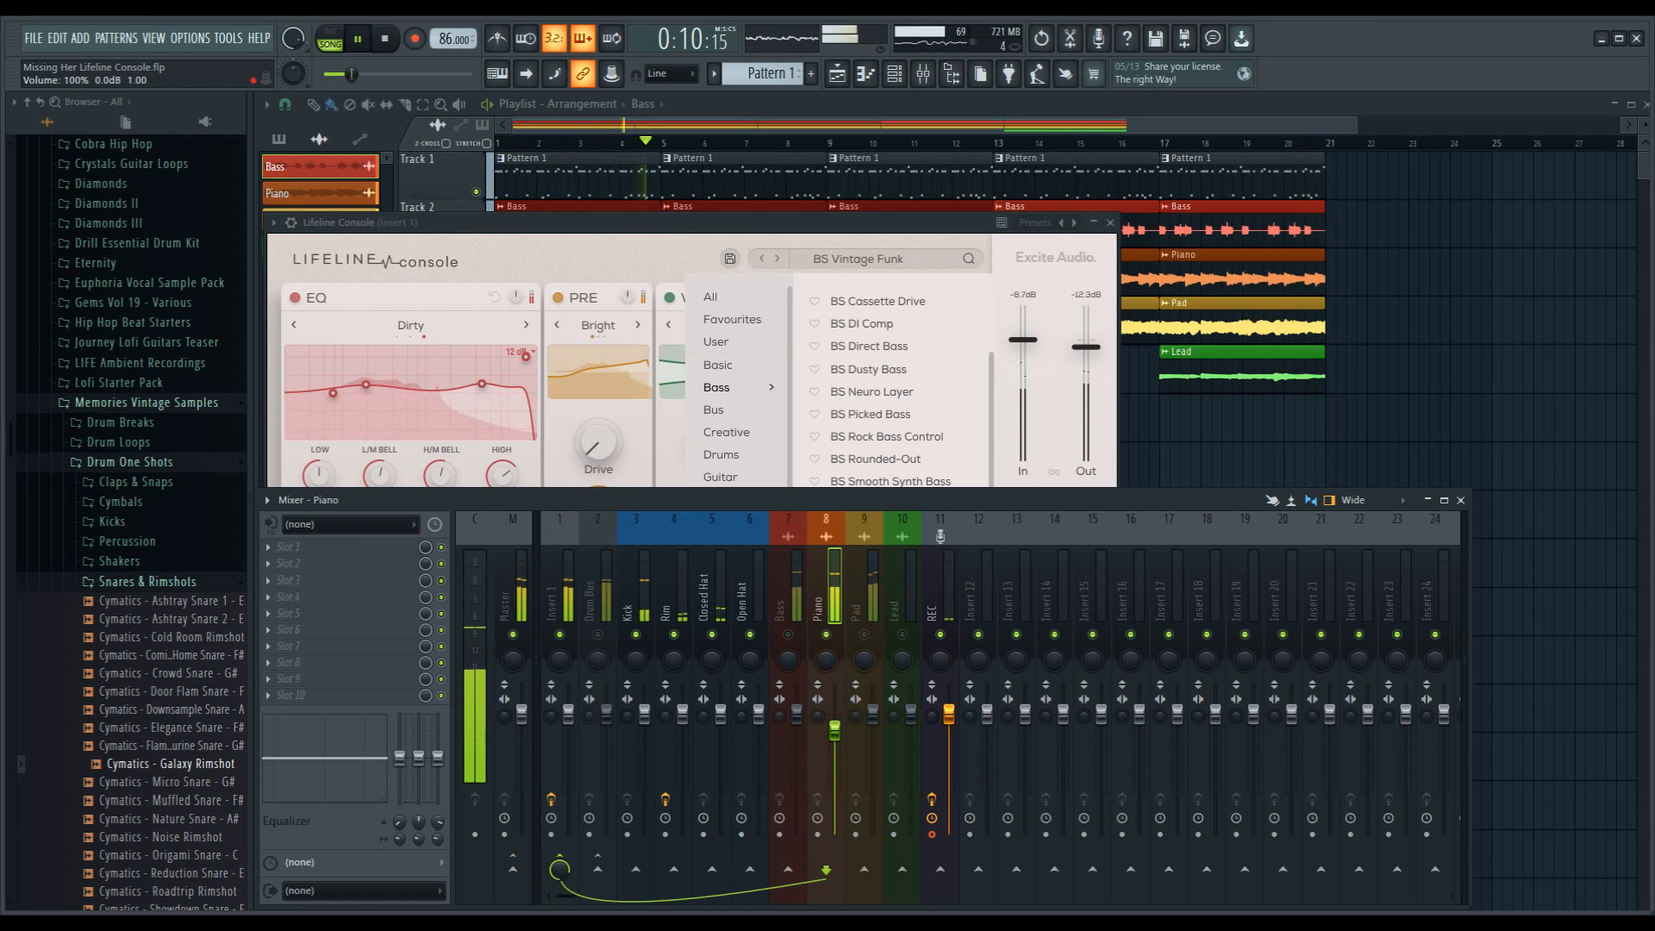
# Step: Return to Lifeline Console and audition KEY Darker Keys, KEY Dusty Keys and KEY Old Piano Recording from the Keys category
pyautogui.click(689, 223)
pyautogui.moveTo(776, 223); pyautogui.dragTo(926, 229)
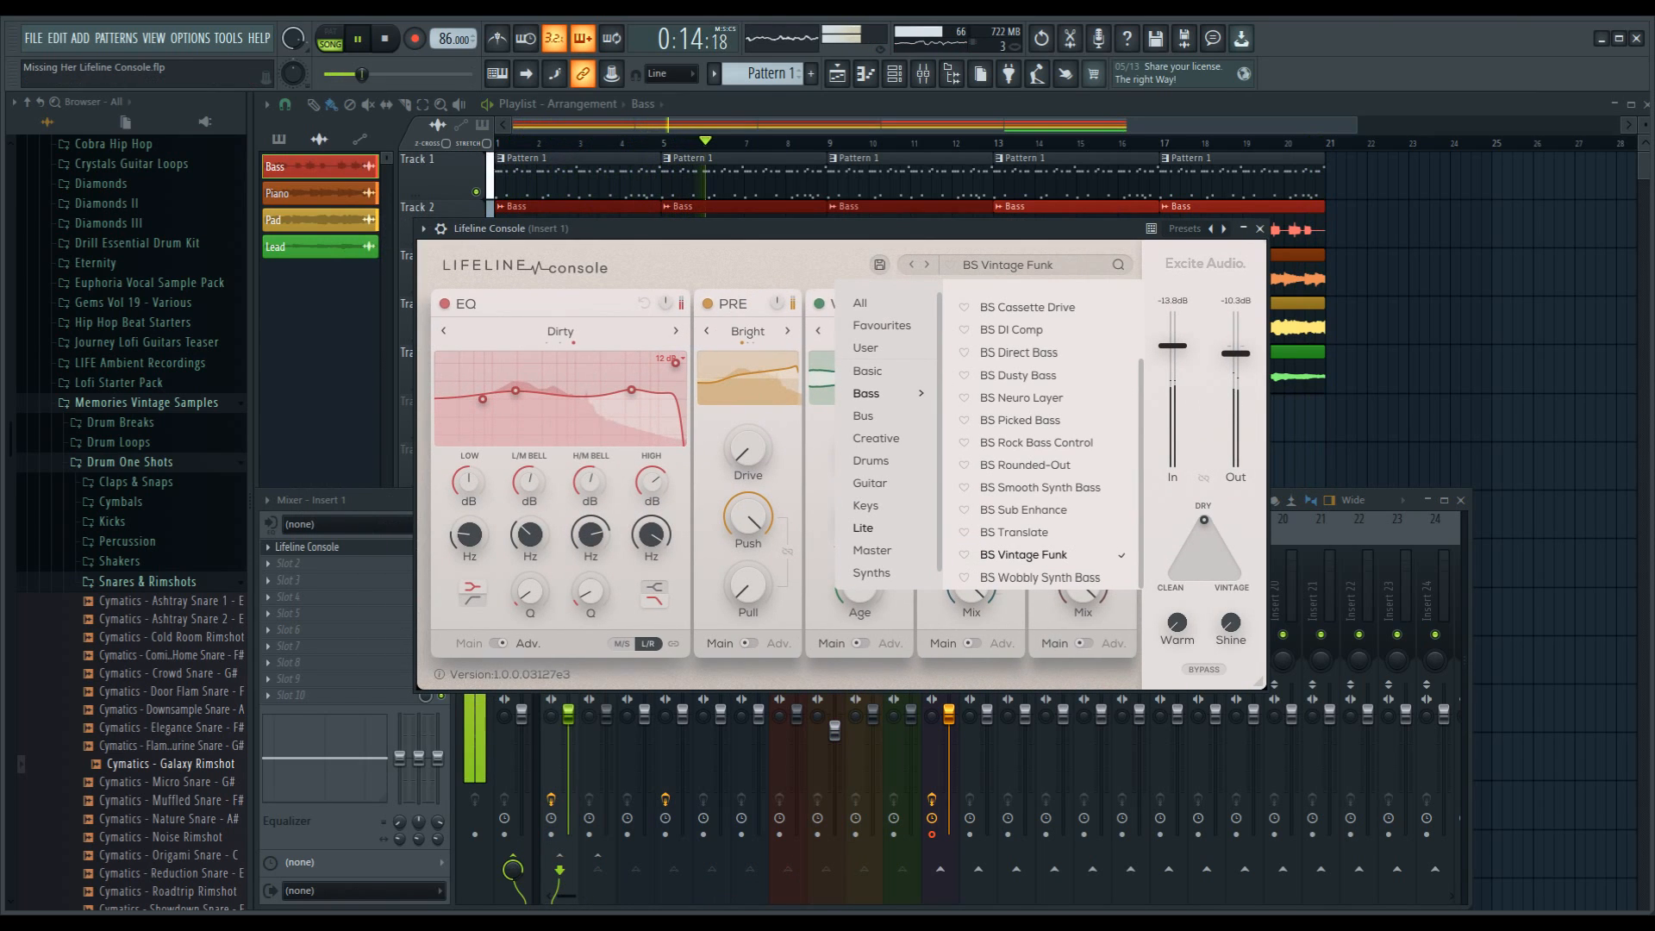
pyautogui.click(865, 506)
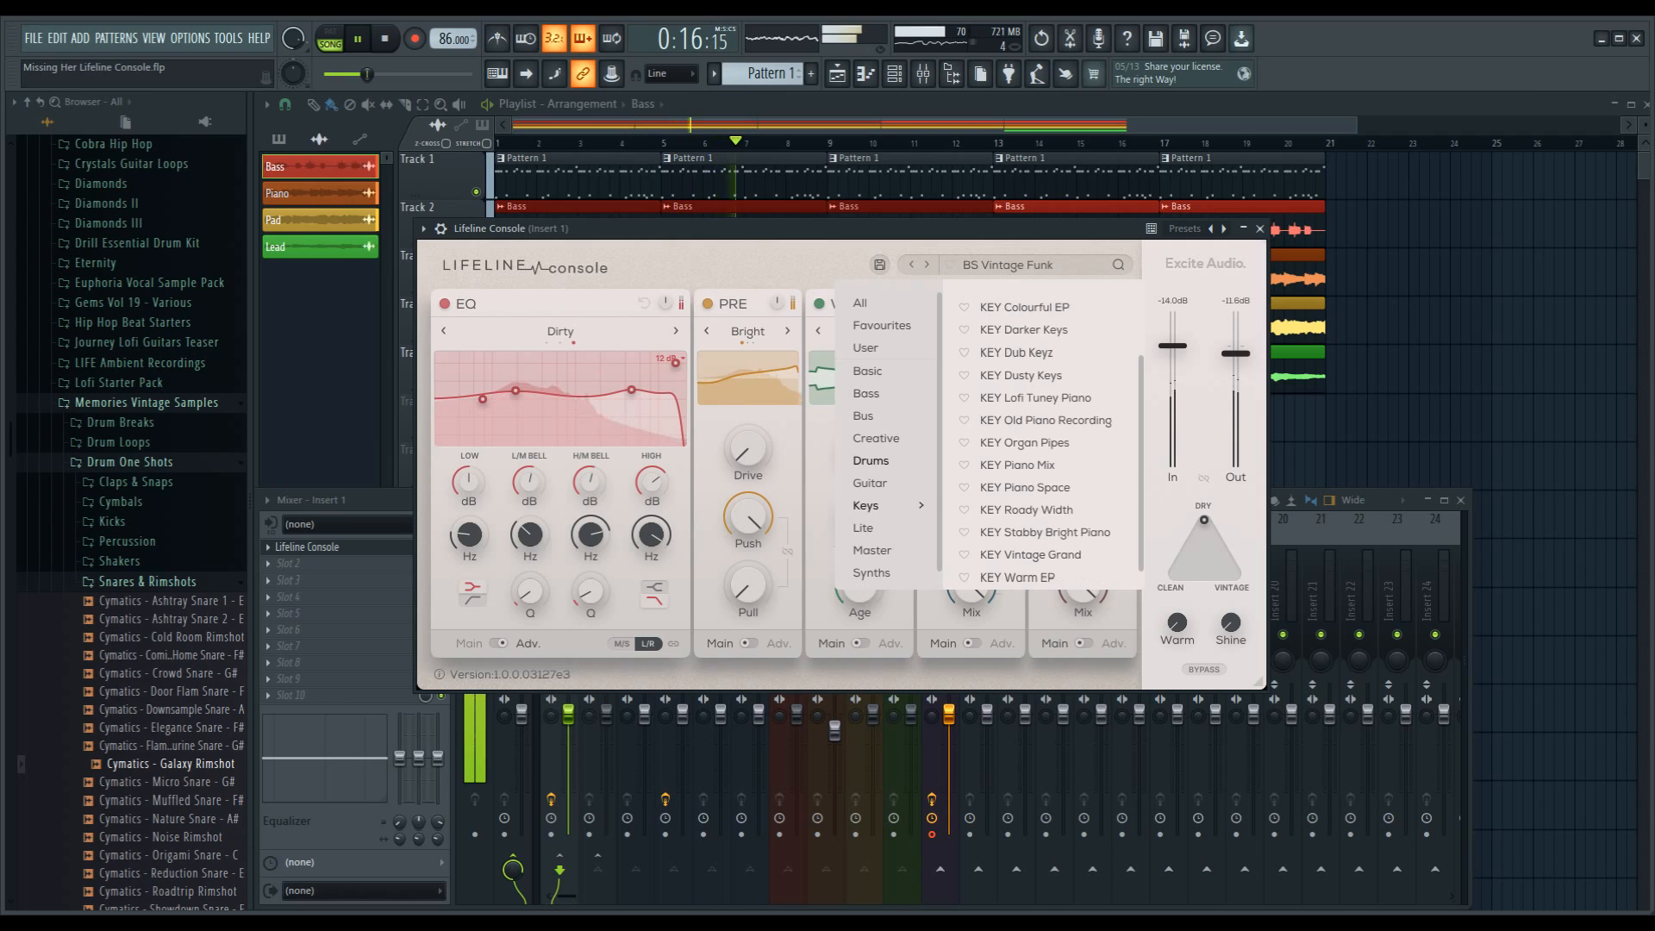
pyautogui.click(1023, 330)
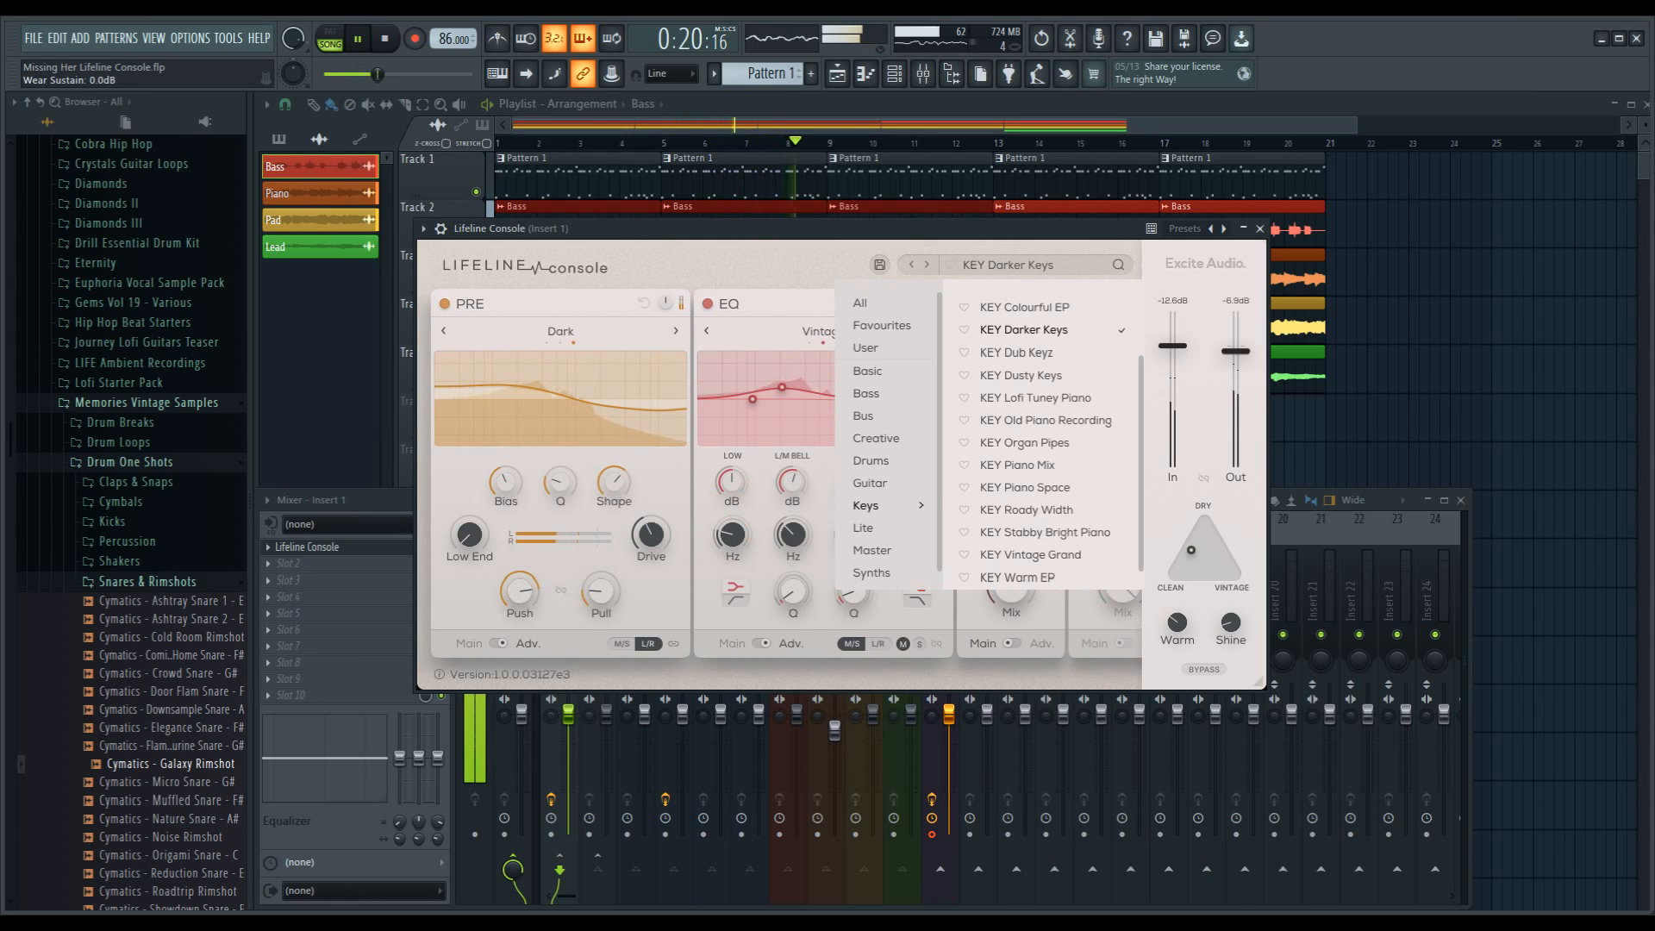
pyautogui.click(1020, 376)
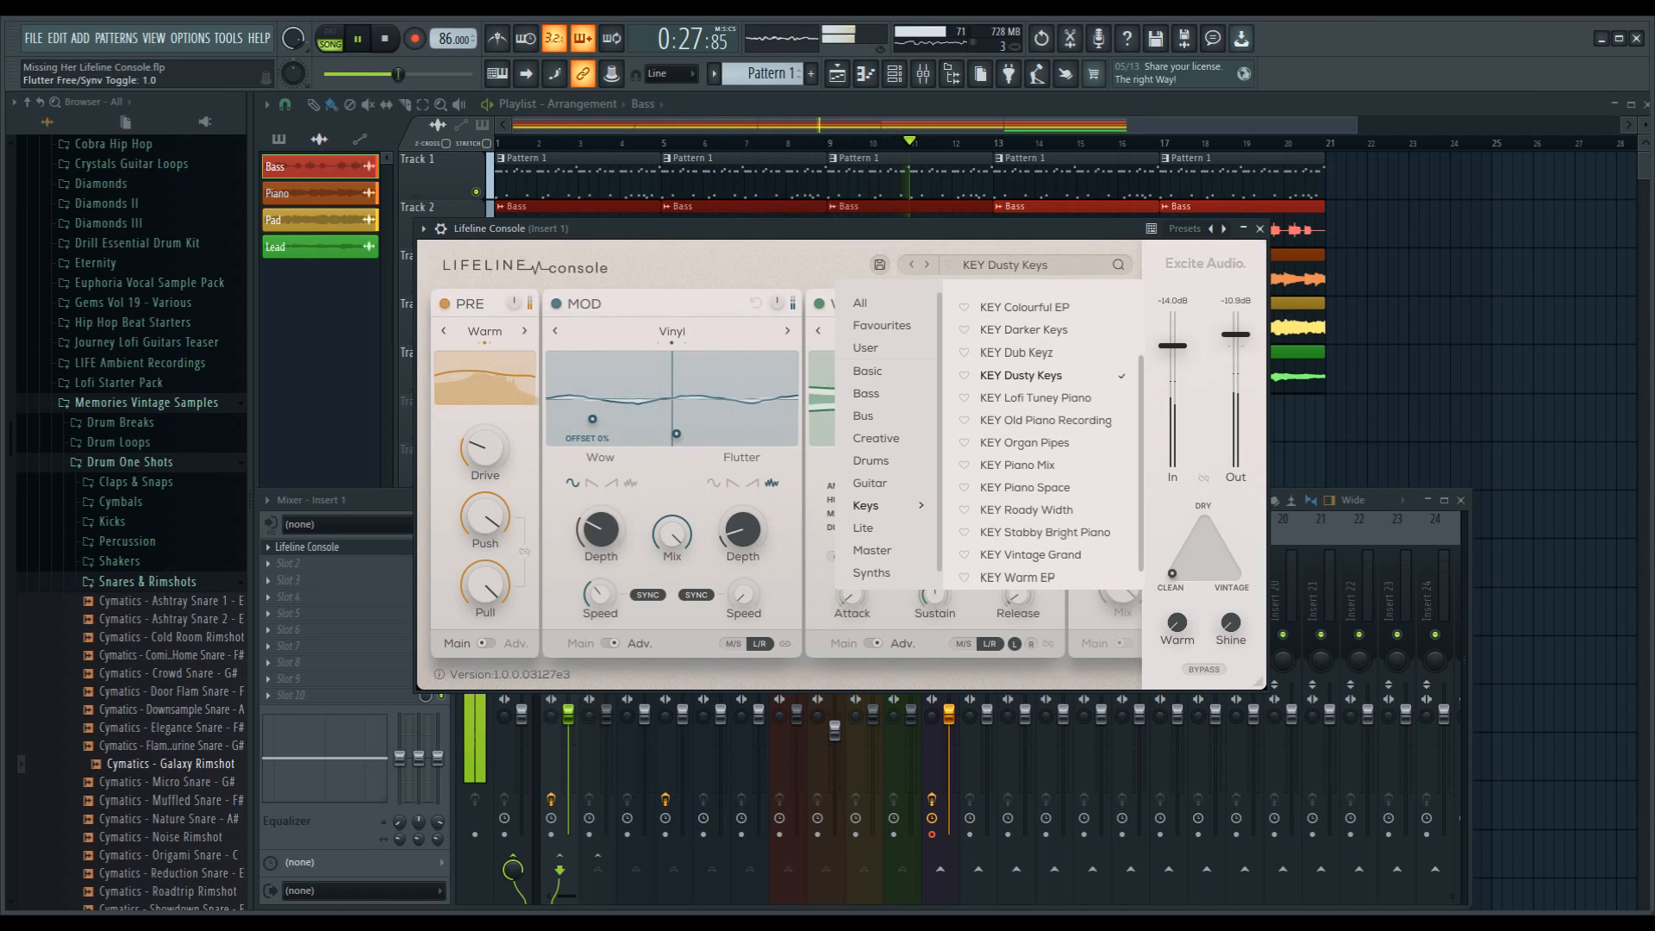
pyautogui.click(1046, 420)
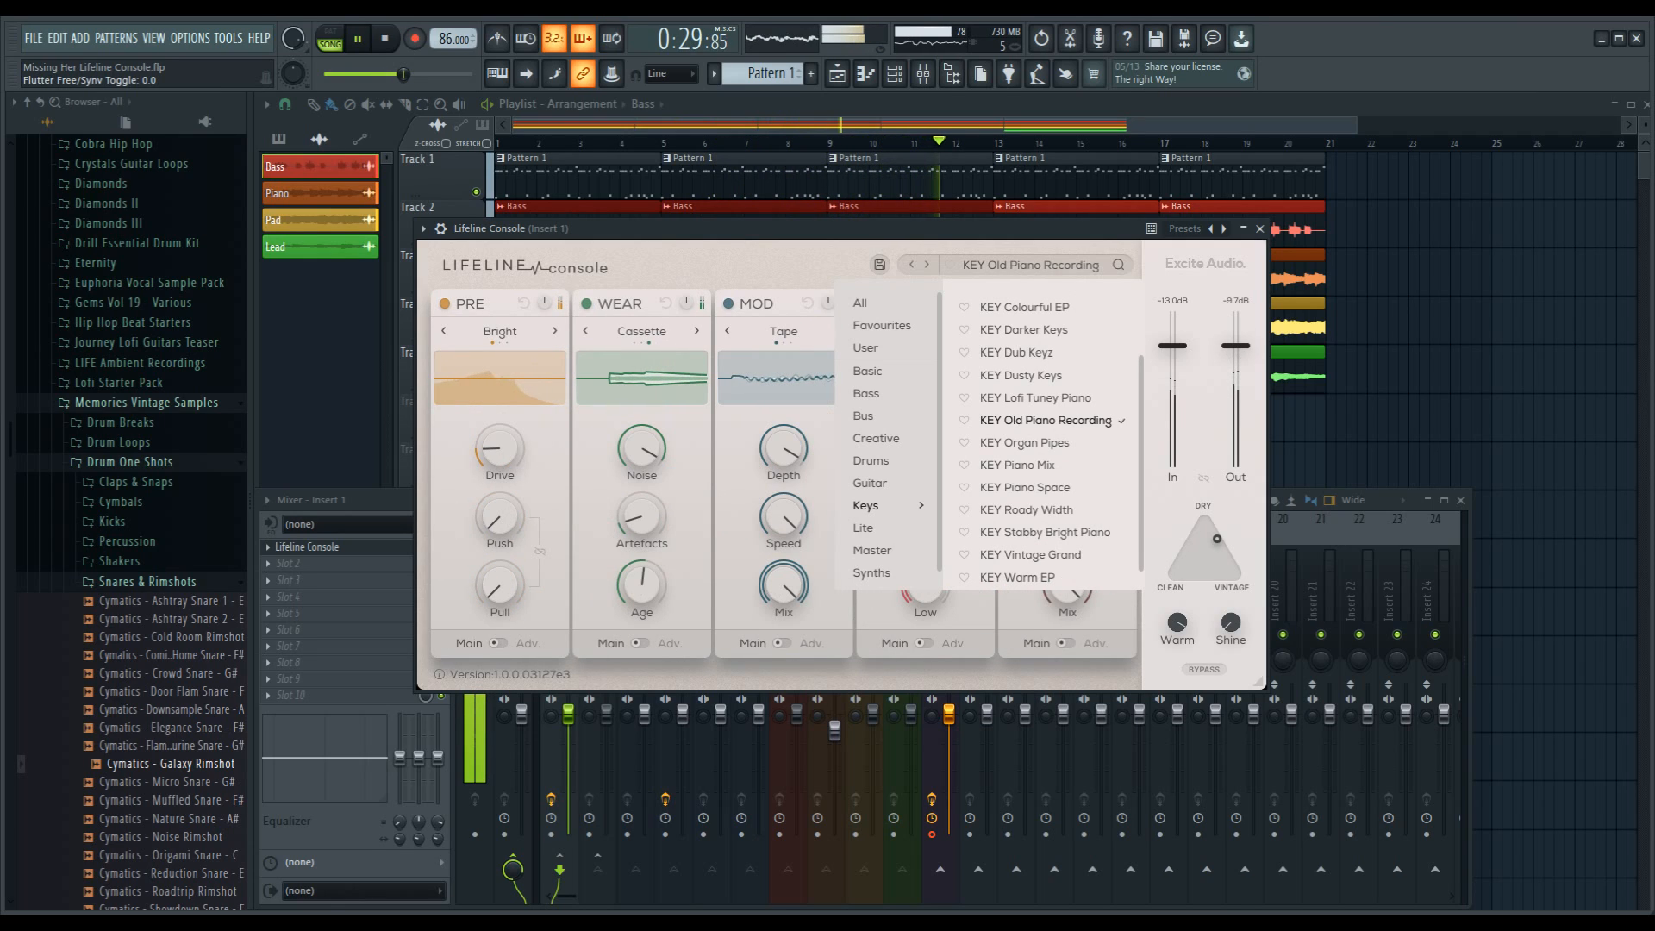
# Step: Audition the KEY Piano Mix, KEY Organ Pipes, KEY Roady Width, KEY Piano Space and KEY Colourful EP presets
pyautogui.click(1018, 465)
pyautogui.click(1024, 443)
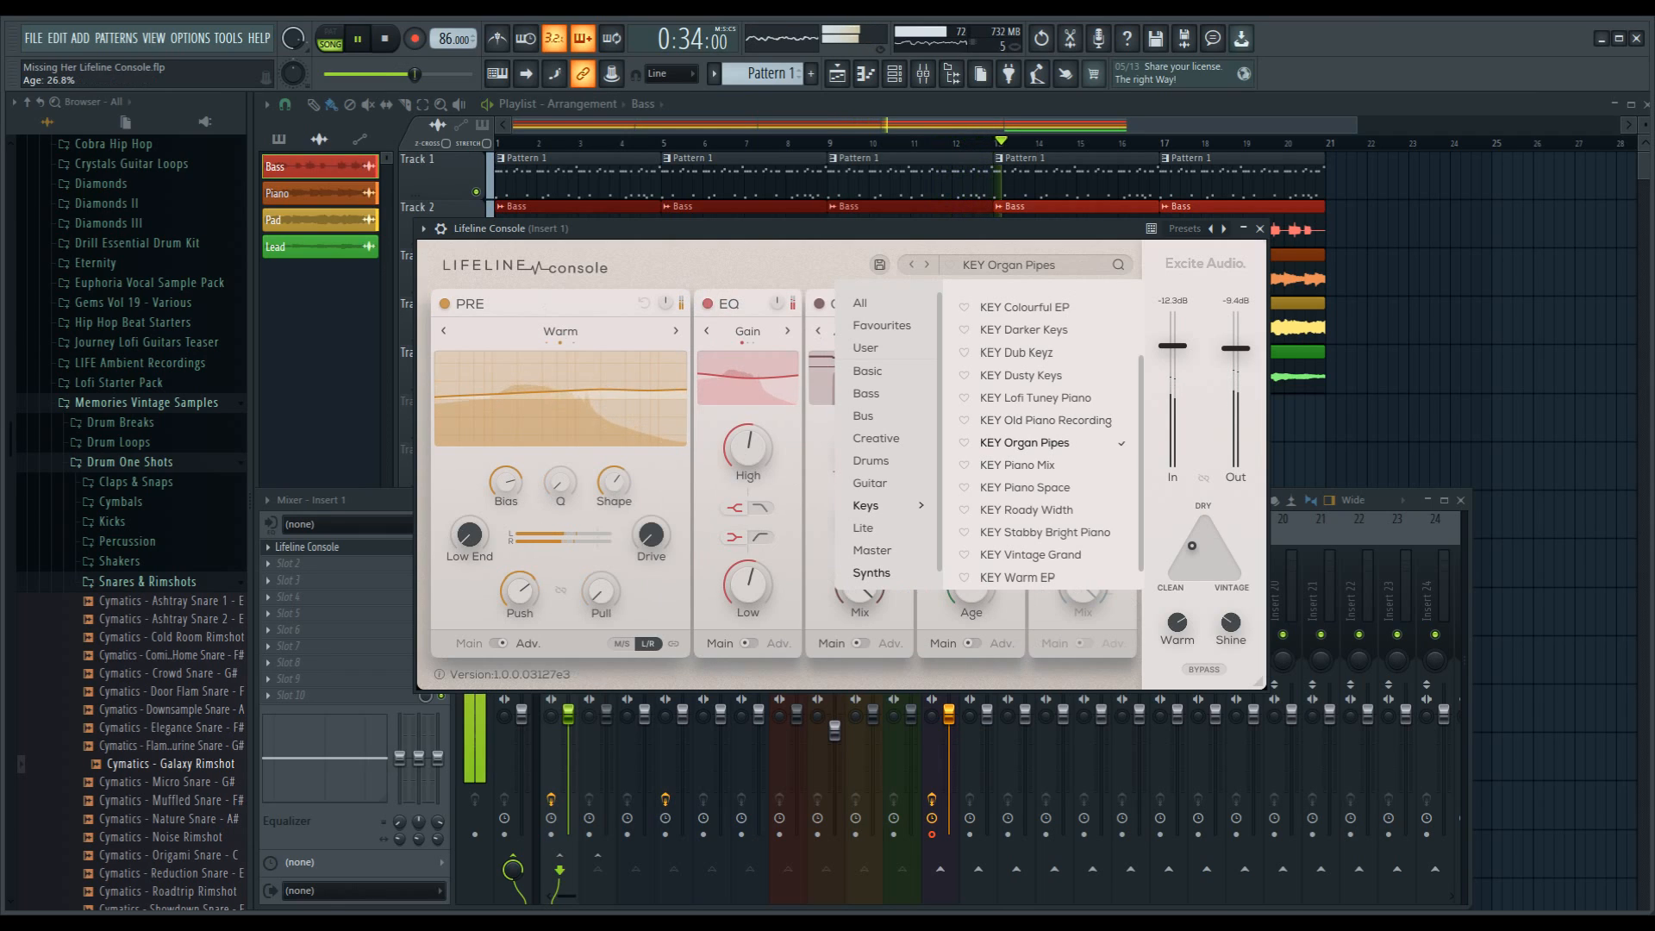
pyautogui.click(1026, 510)
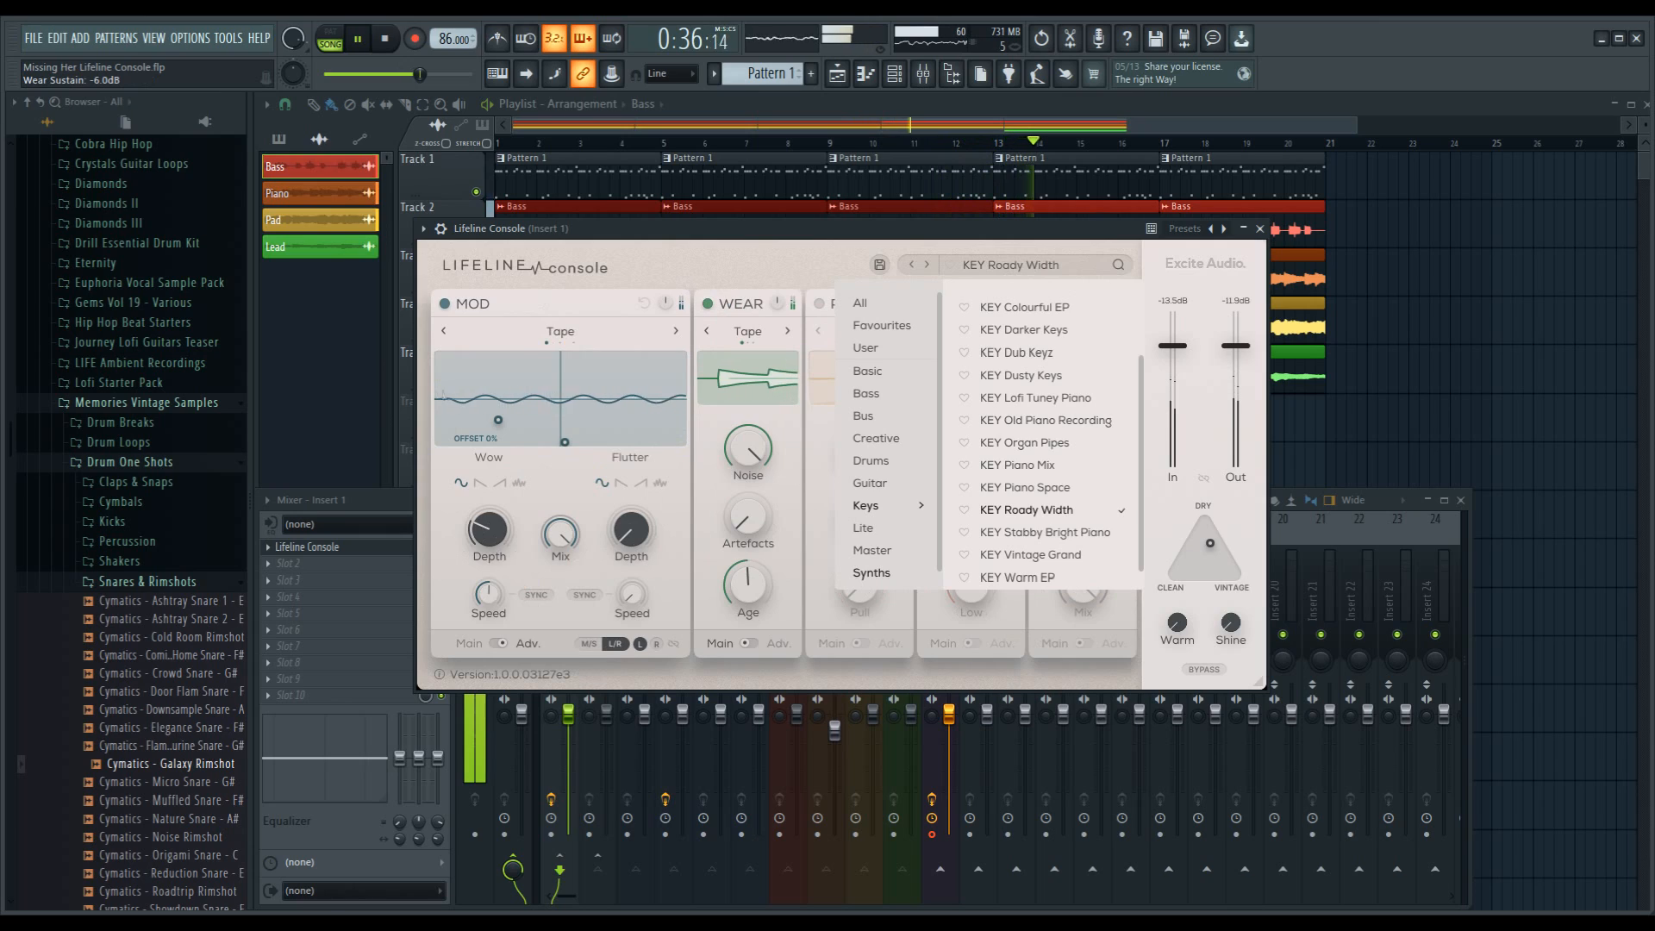
pyautogui.click(1025, 488)
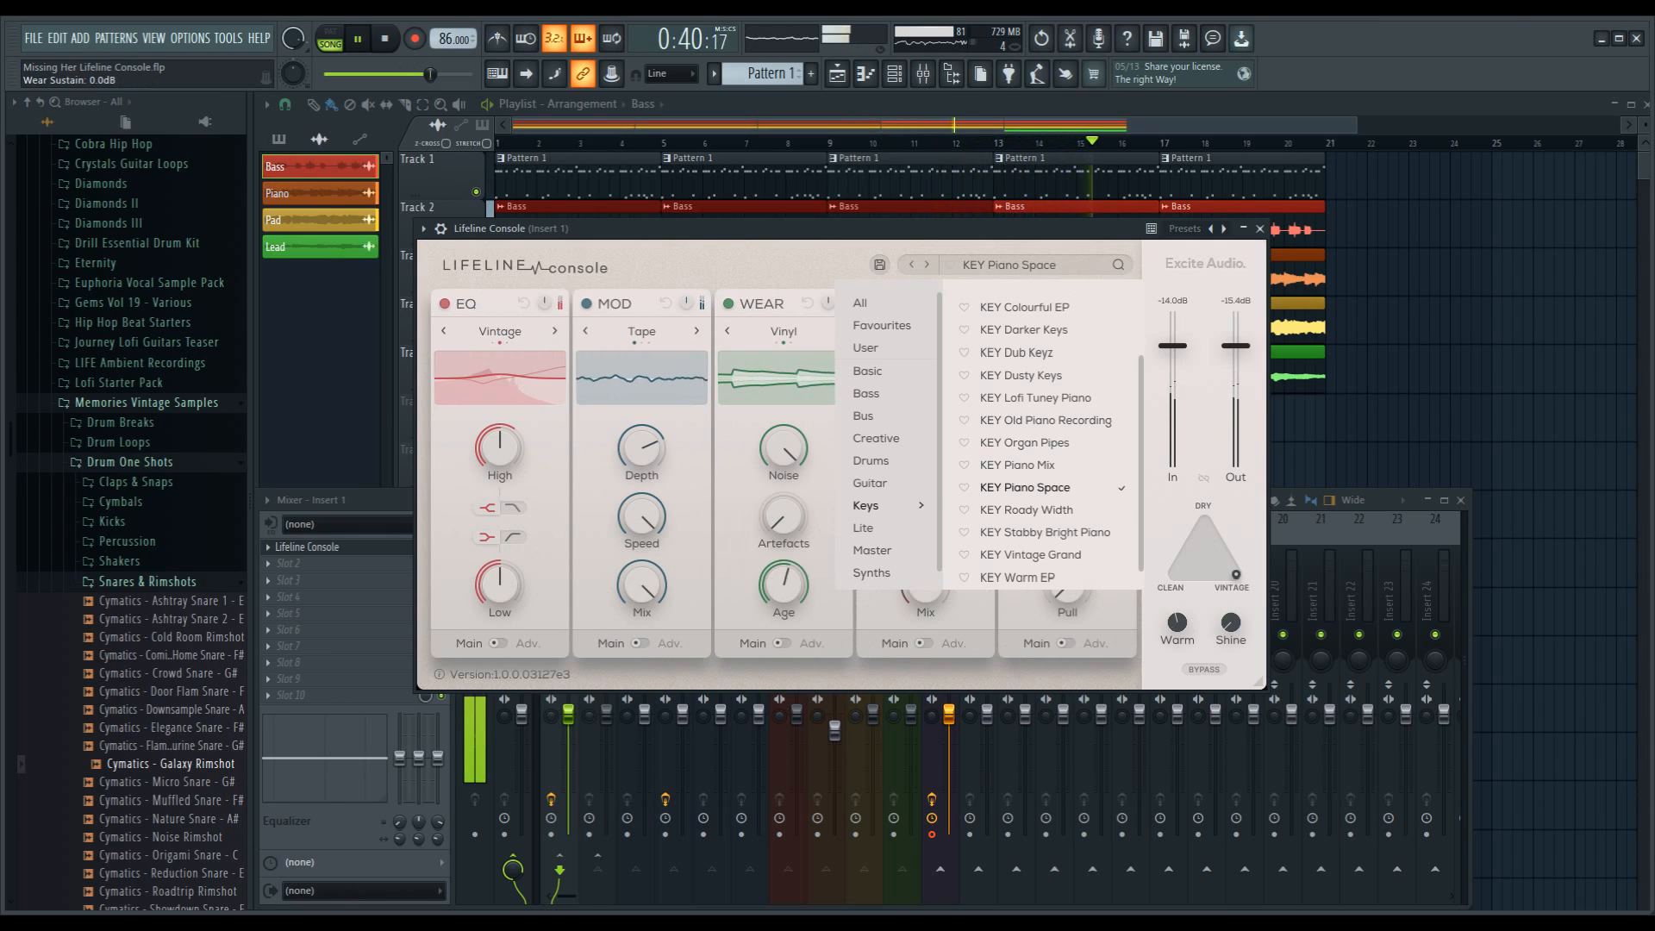
pyautogui.click(1025, 308)
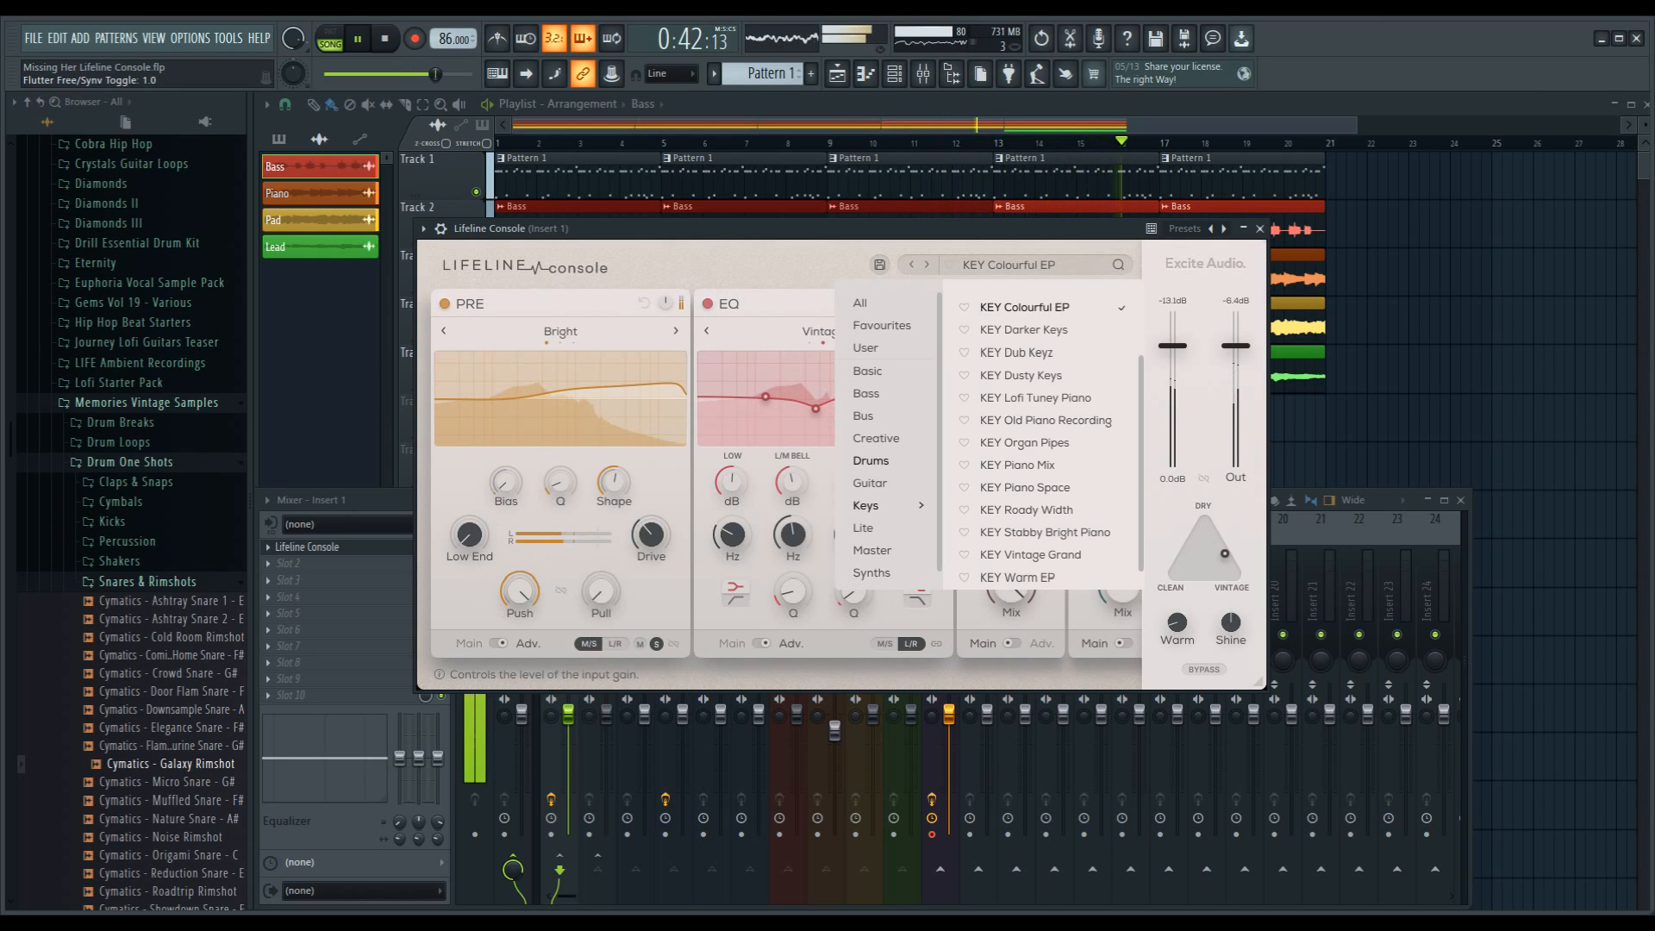
# Step: Audition the KEY Analogue EP, KEY Casio Organ and KEY Brighter Keys presets, then stop playback
pyautogui.scroll(2, 1043, 431)
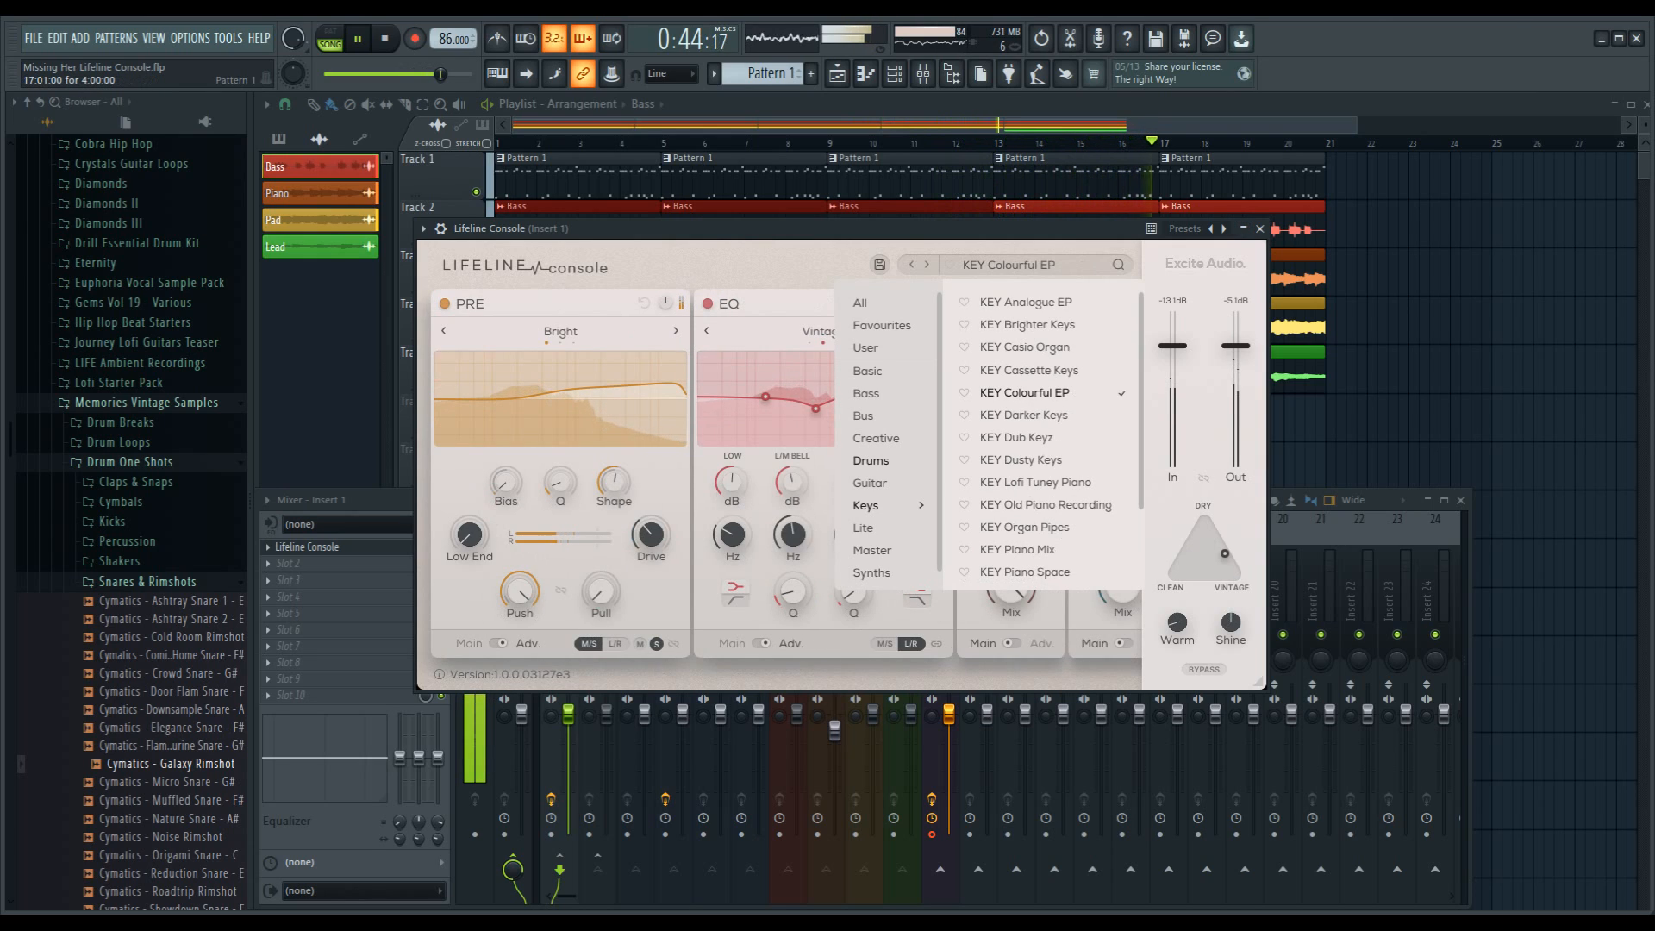
pyautogui.click(1025, 303)
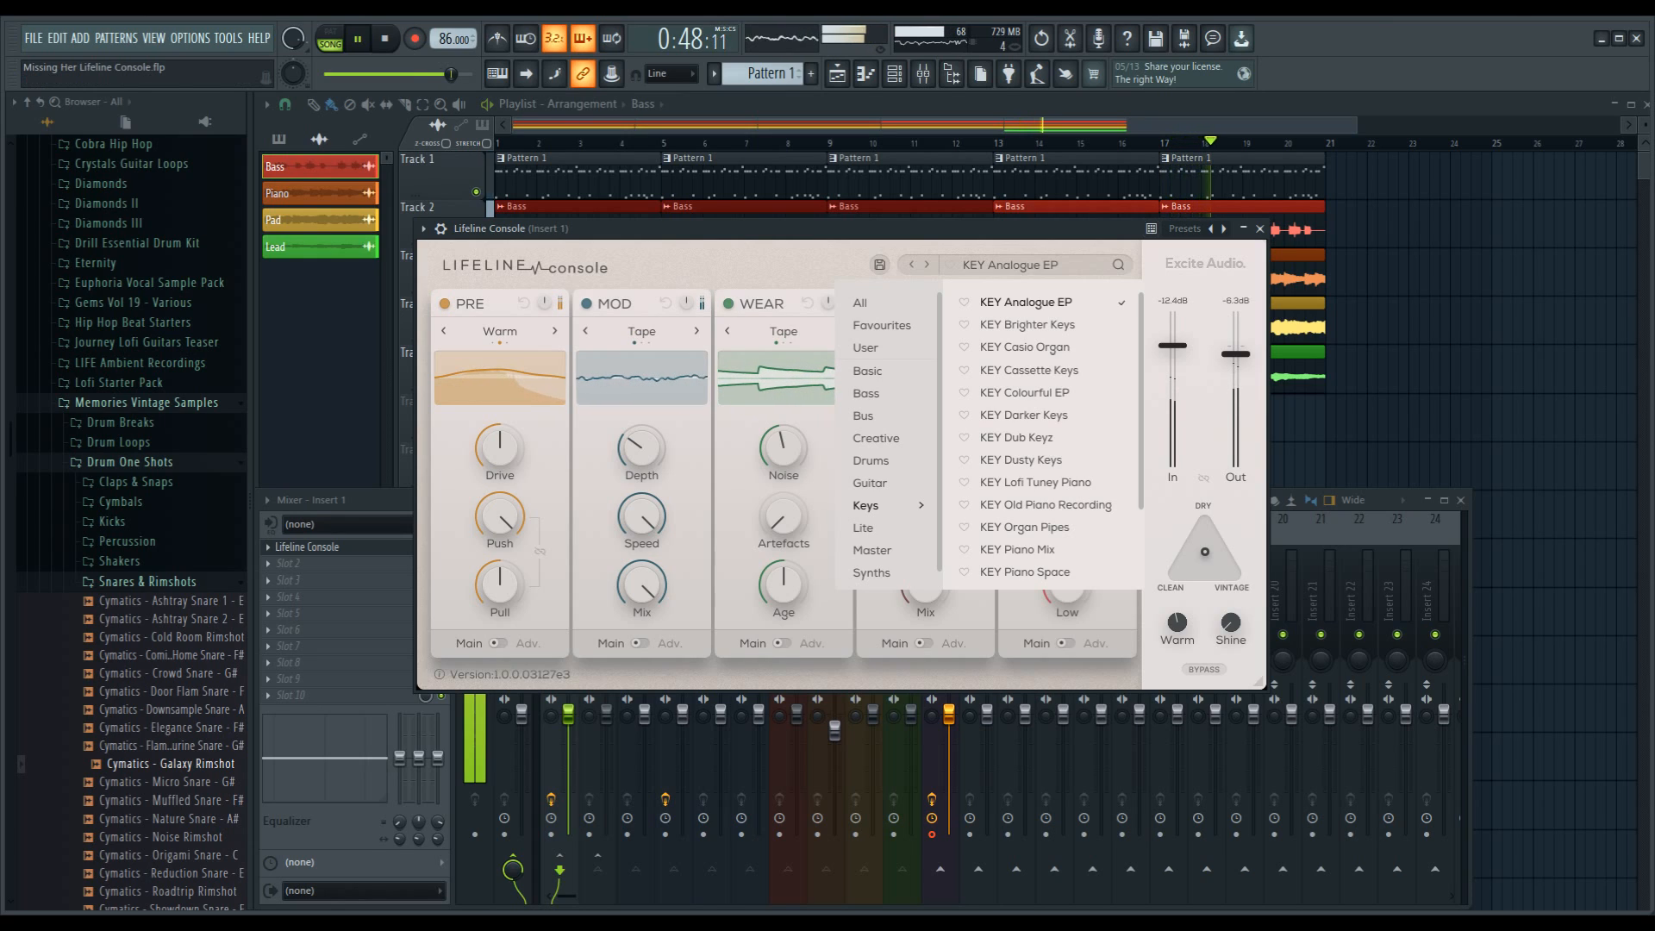
pyautogui.click(1053, 351)
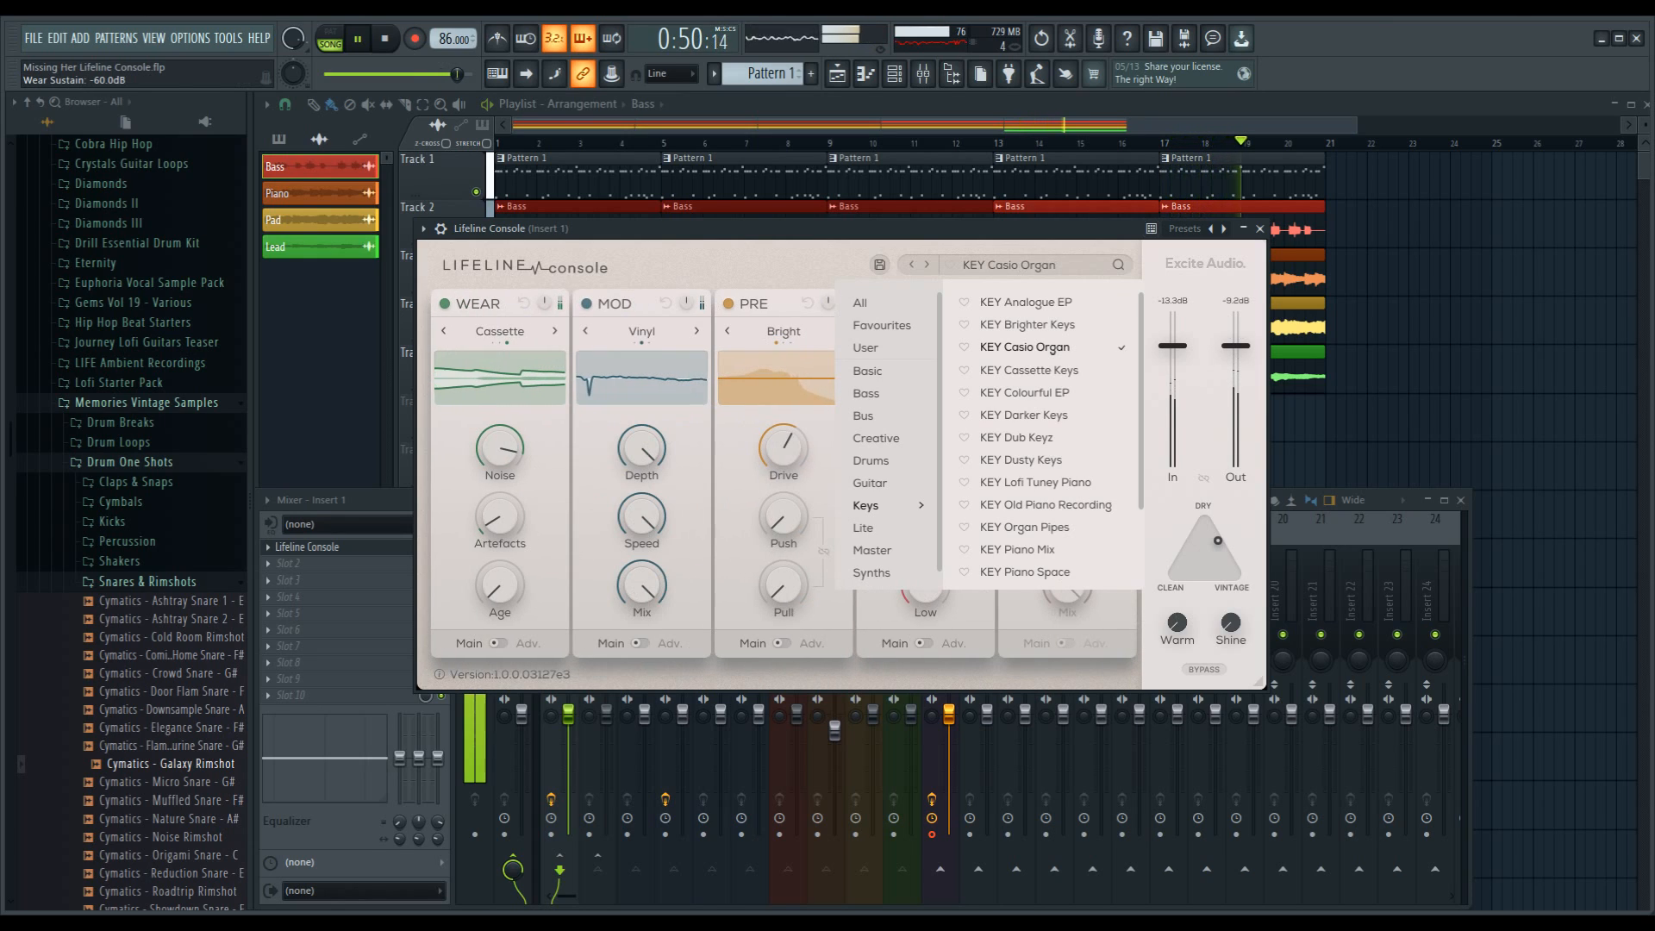
pyautogui.click(1028, 325)
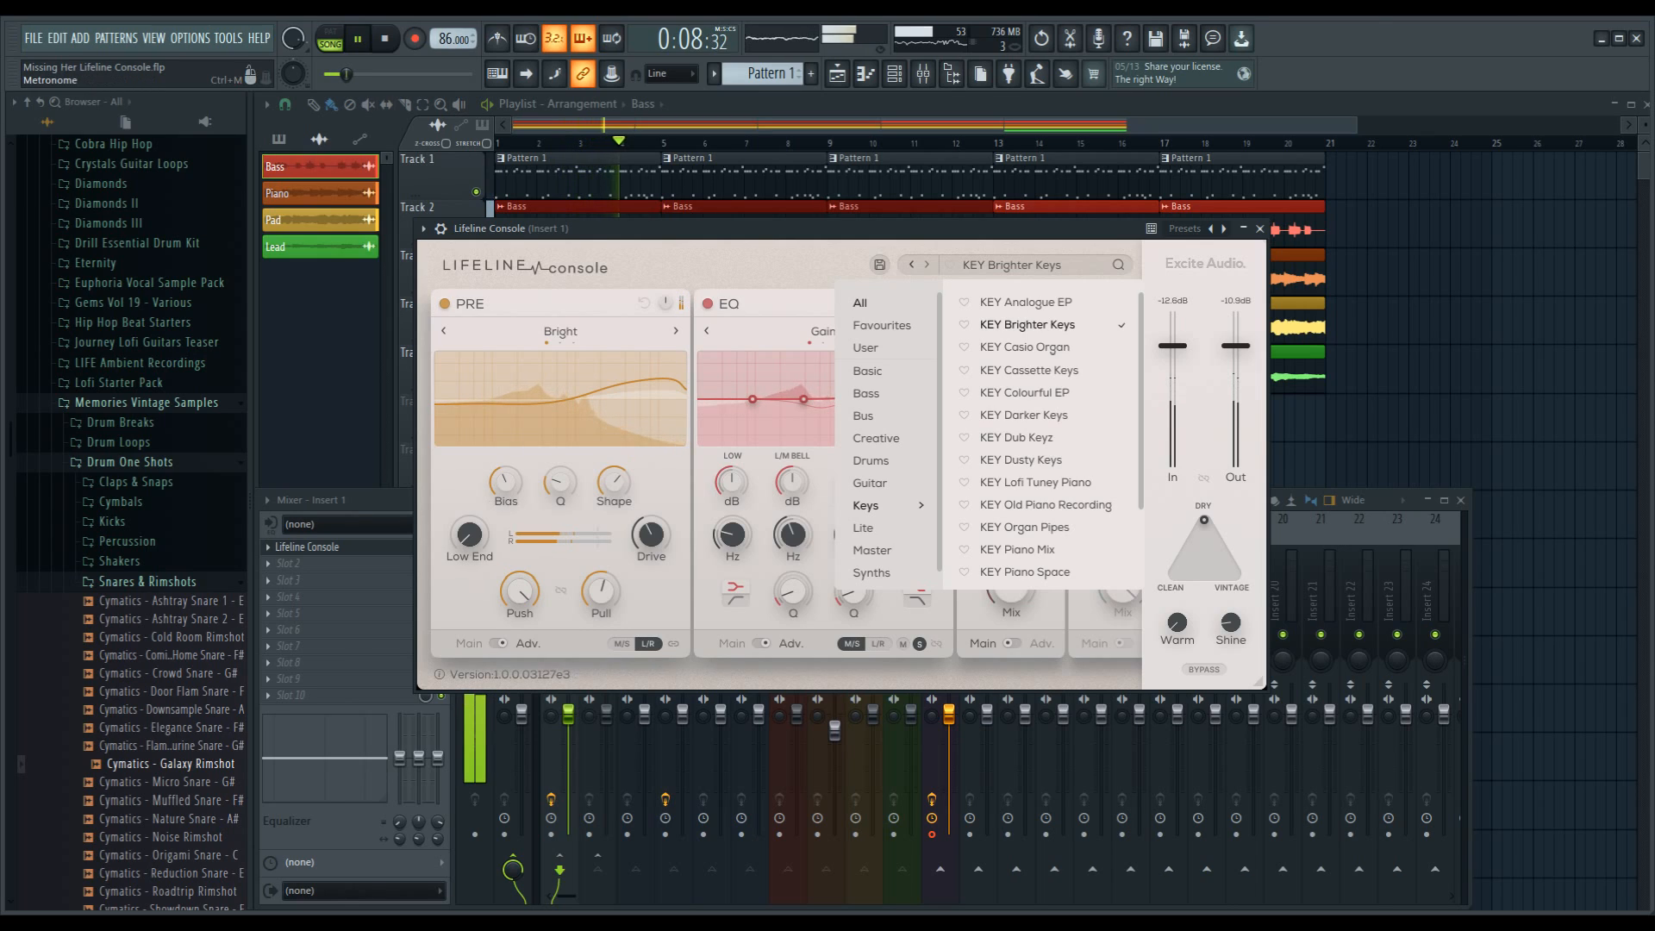
pyautogui.press('space')
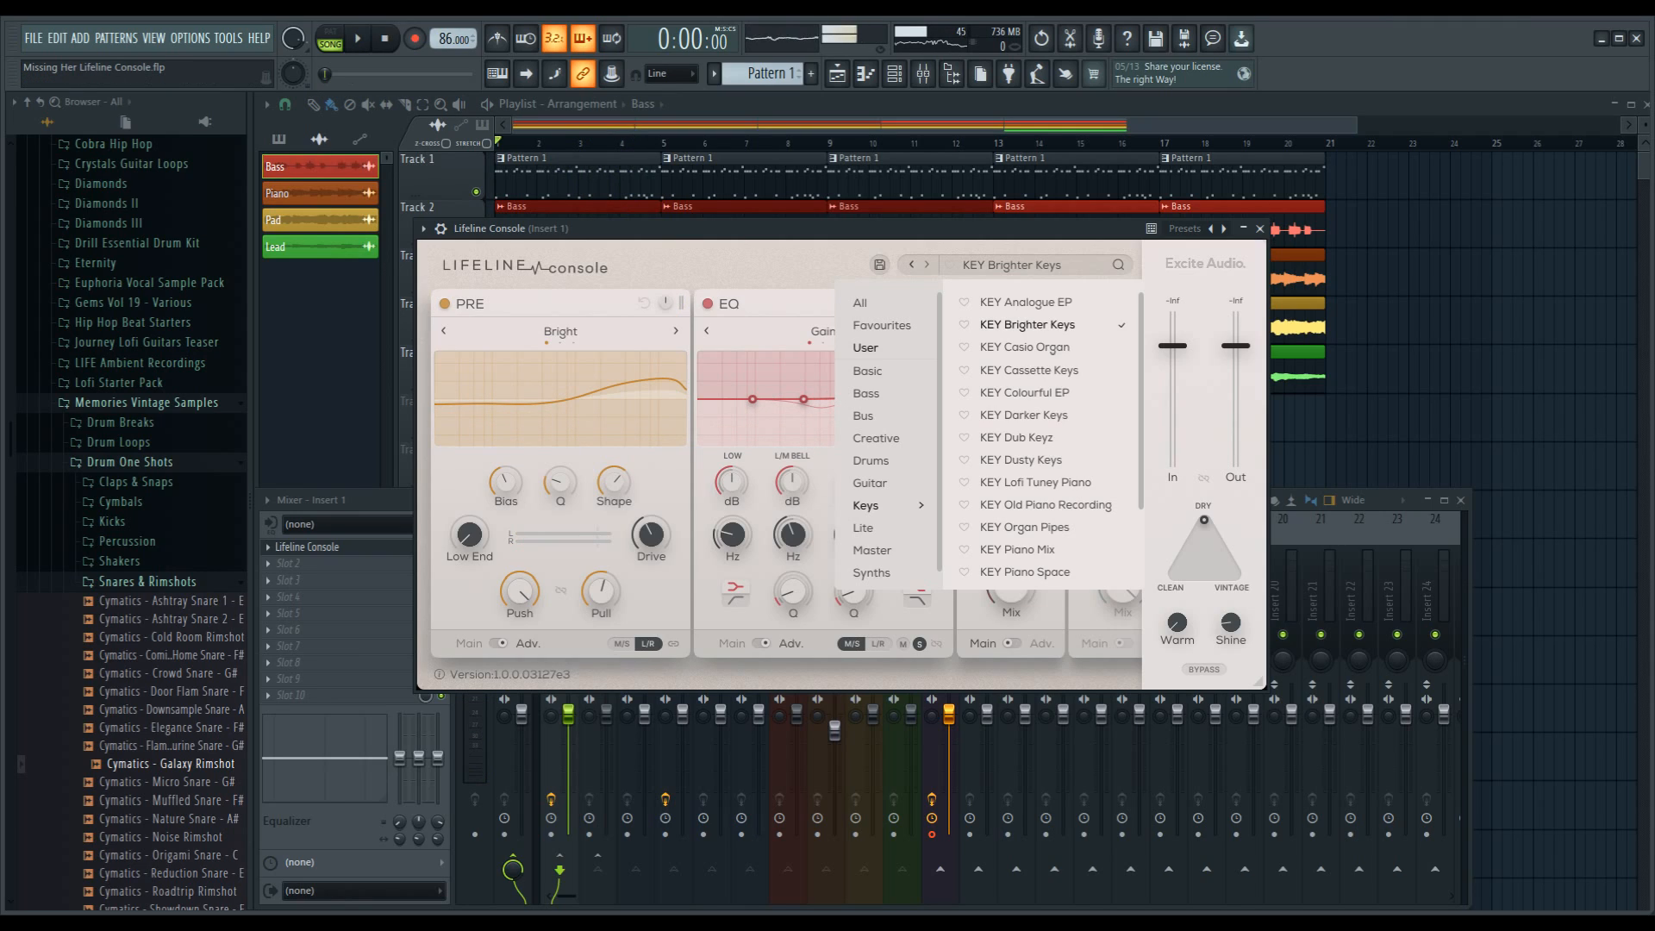
# Step: Load the BUS Mix Bus Polish preset from the Bus category
pyautogui.scroll(-1, 885, 439)
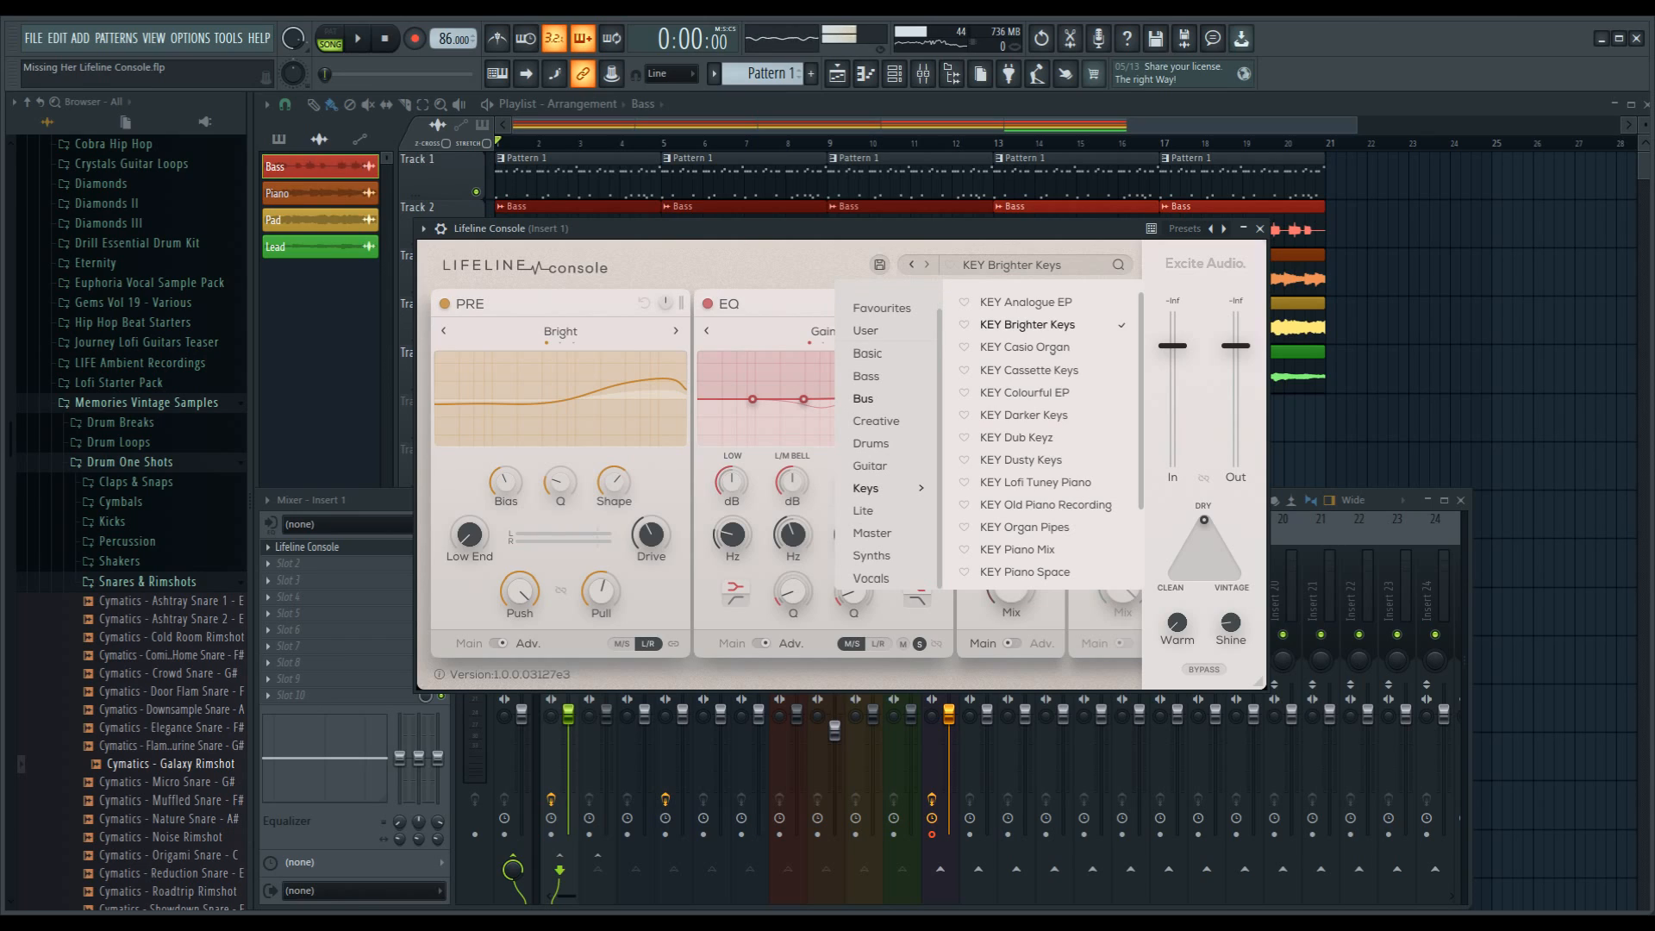
pyautogui.click(864, 399)
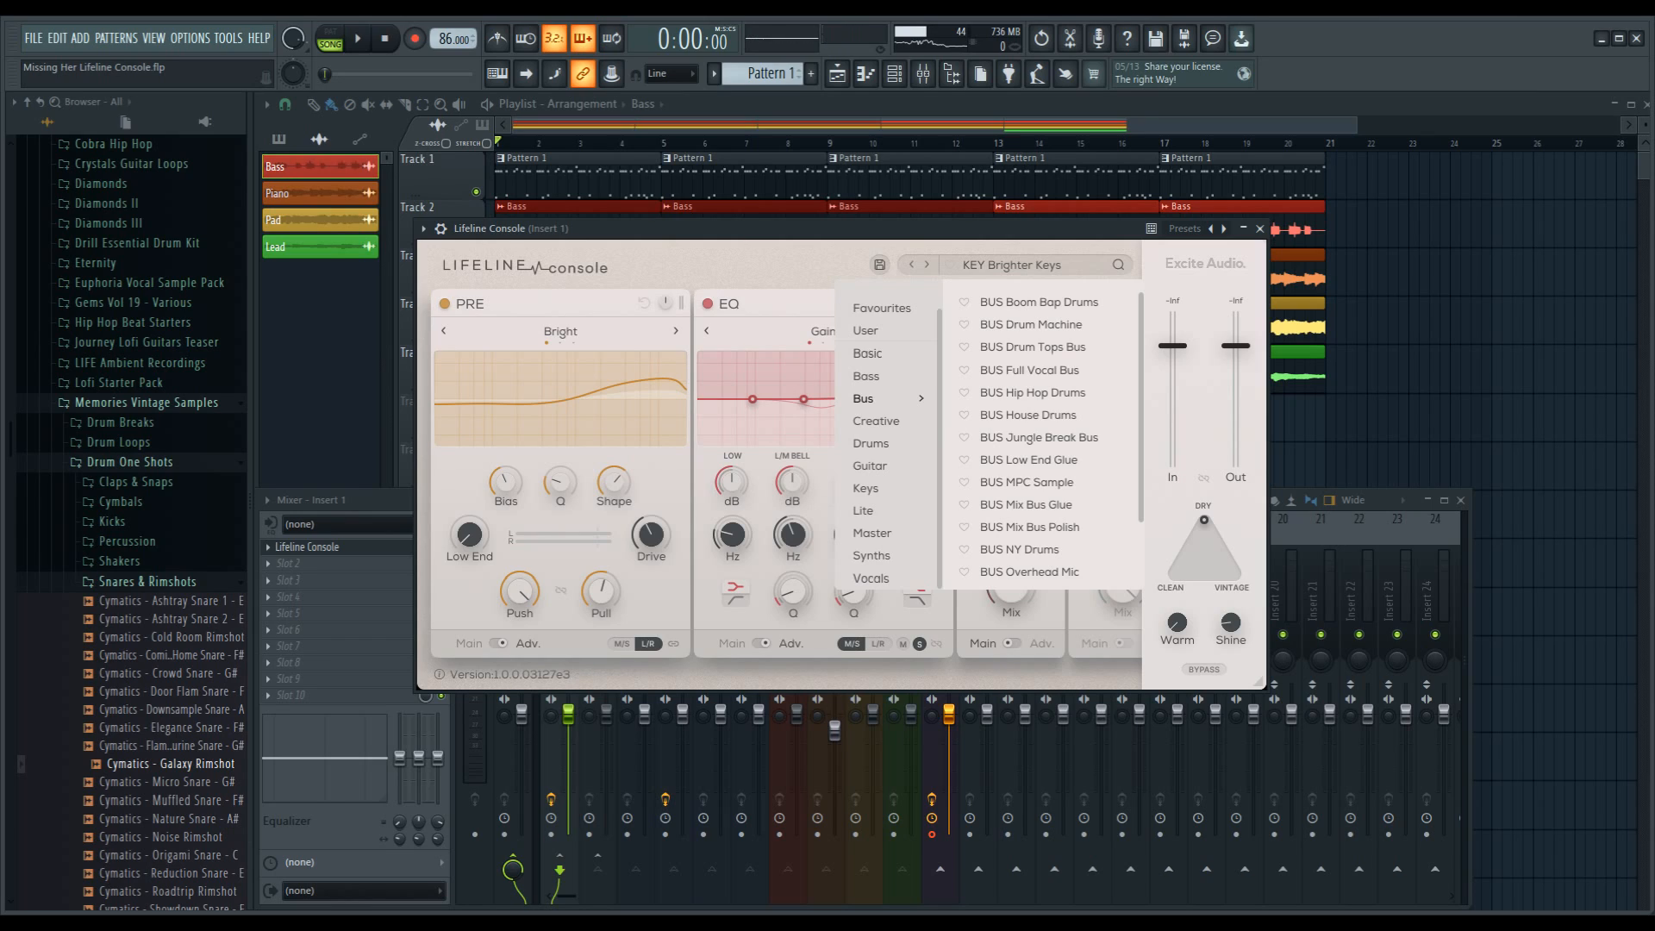
pyautogui.scroll(-2, 1034, 440)
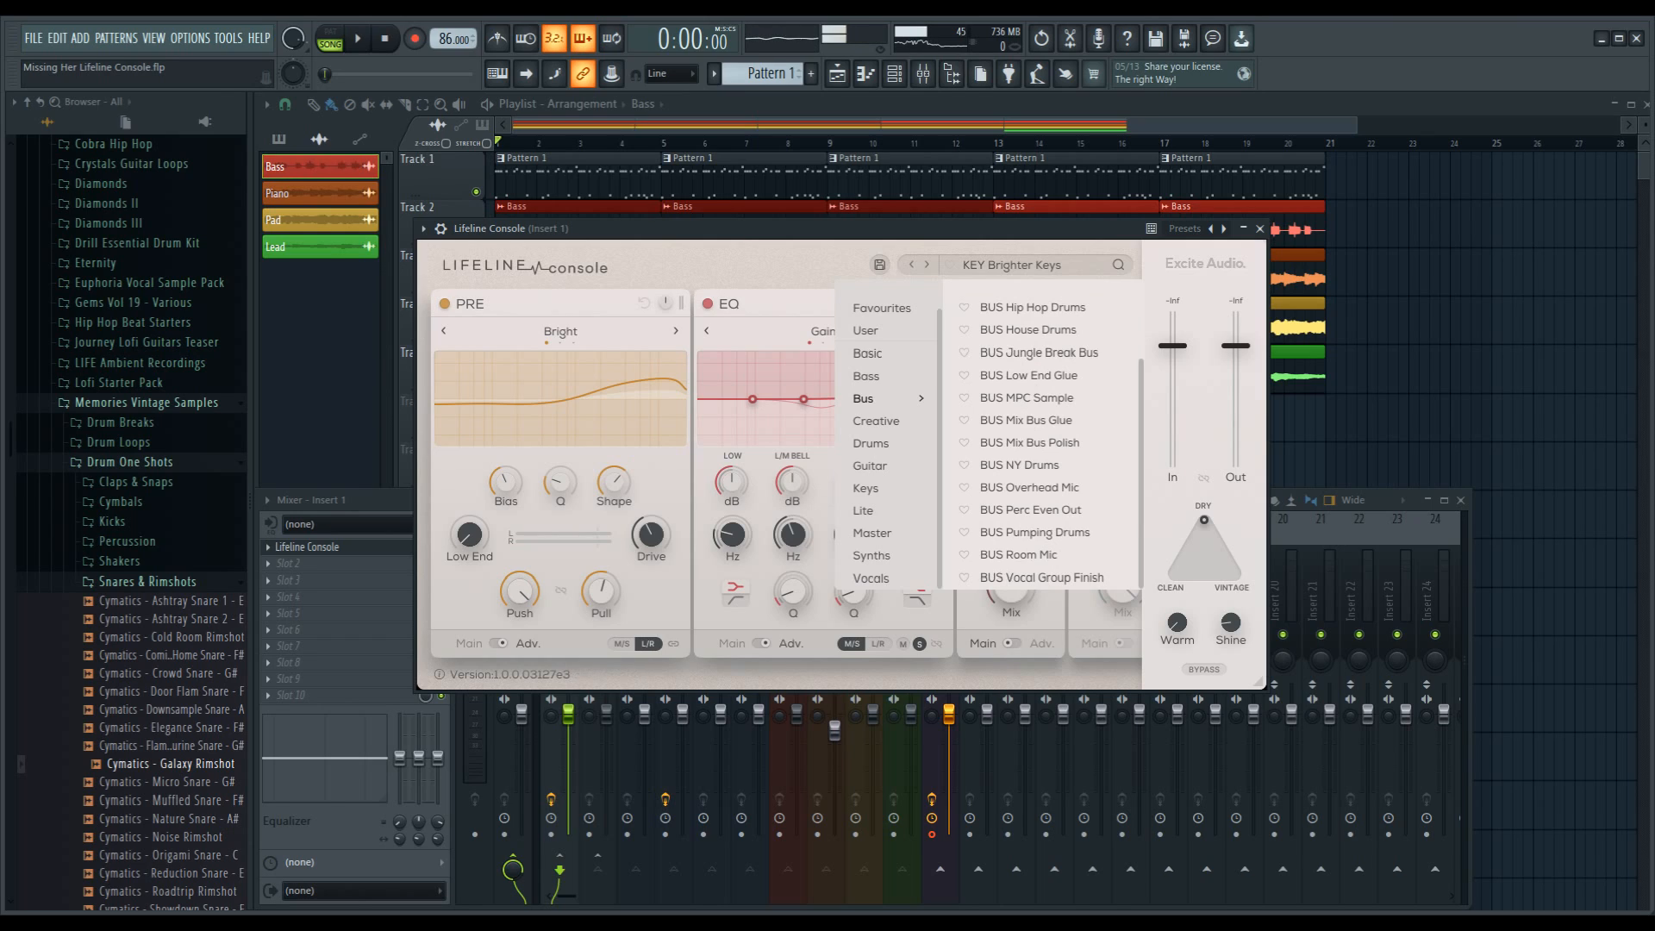
pyautogui.click(1029, 443)
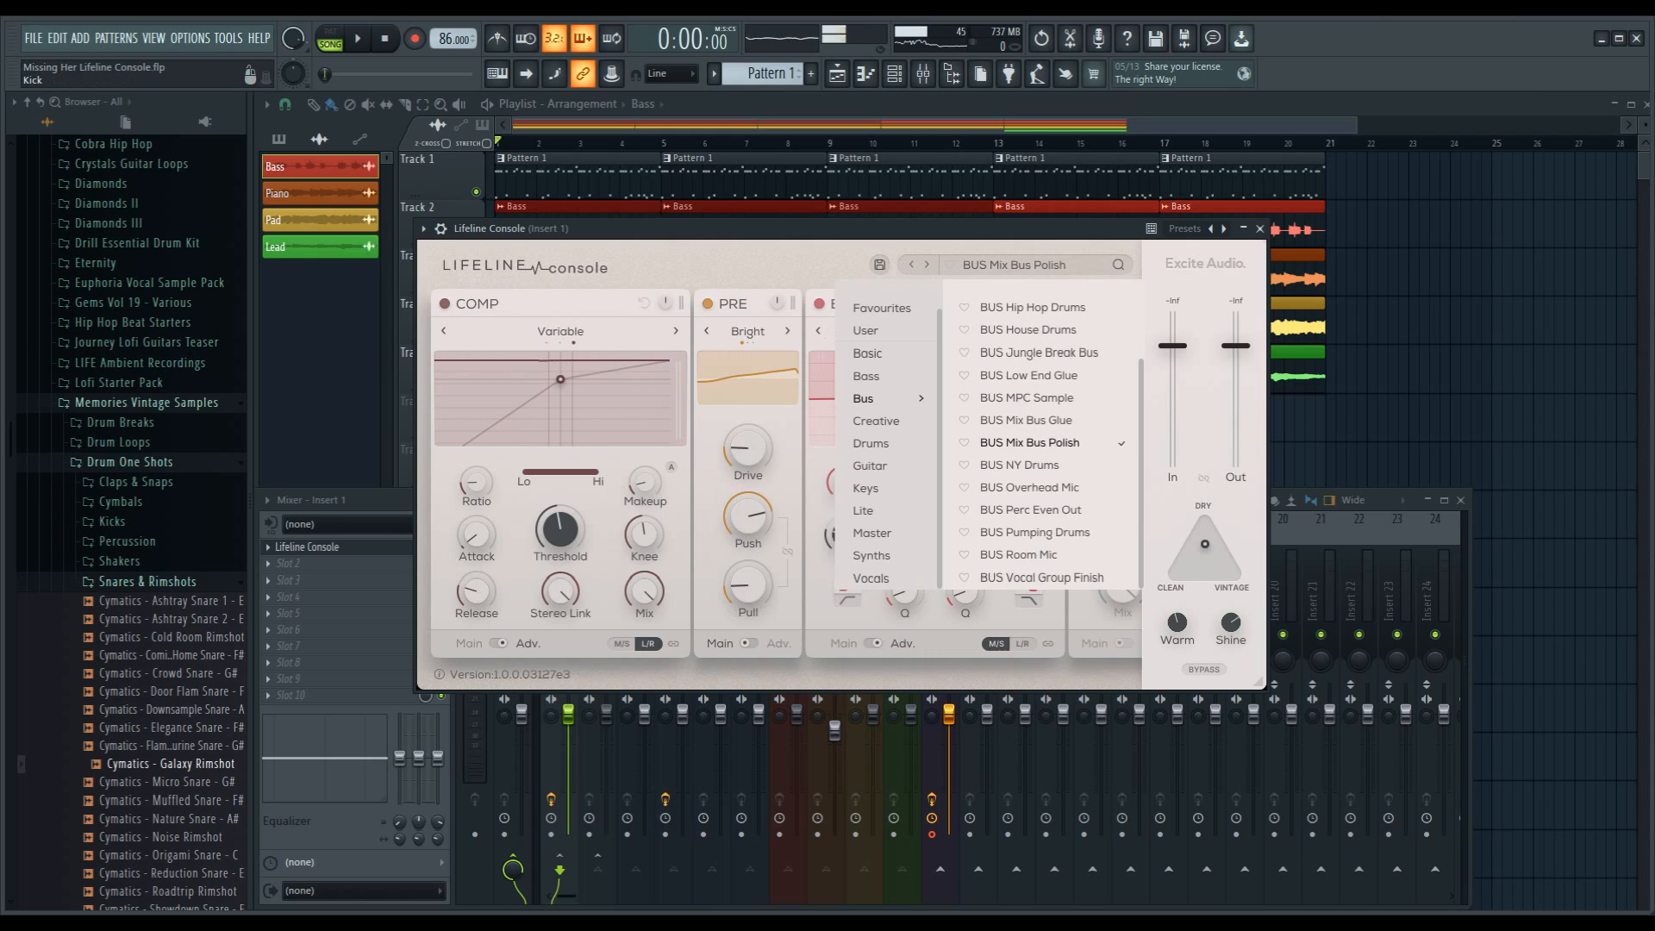
# Step: Bring the mixer to the front and unmute the Bass, Pad and Drum Bus tracks
pyautogui.press('F9')
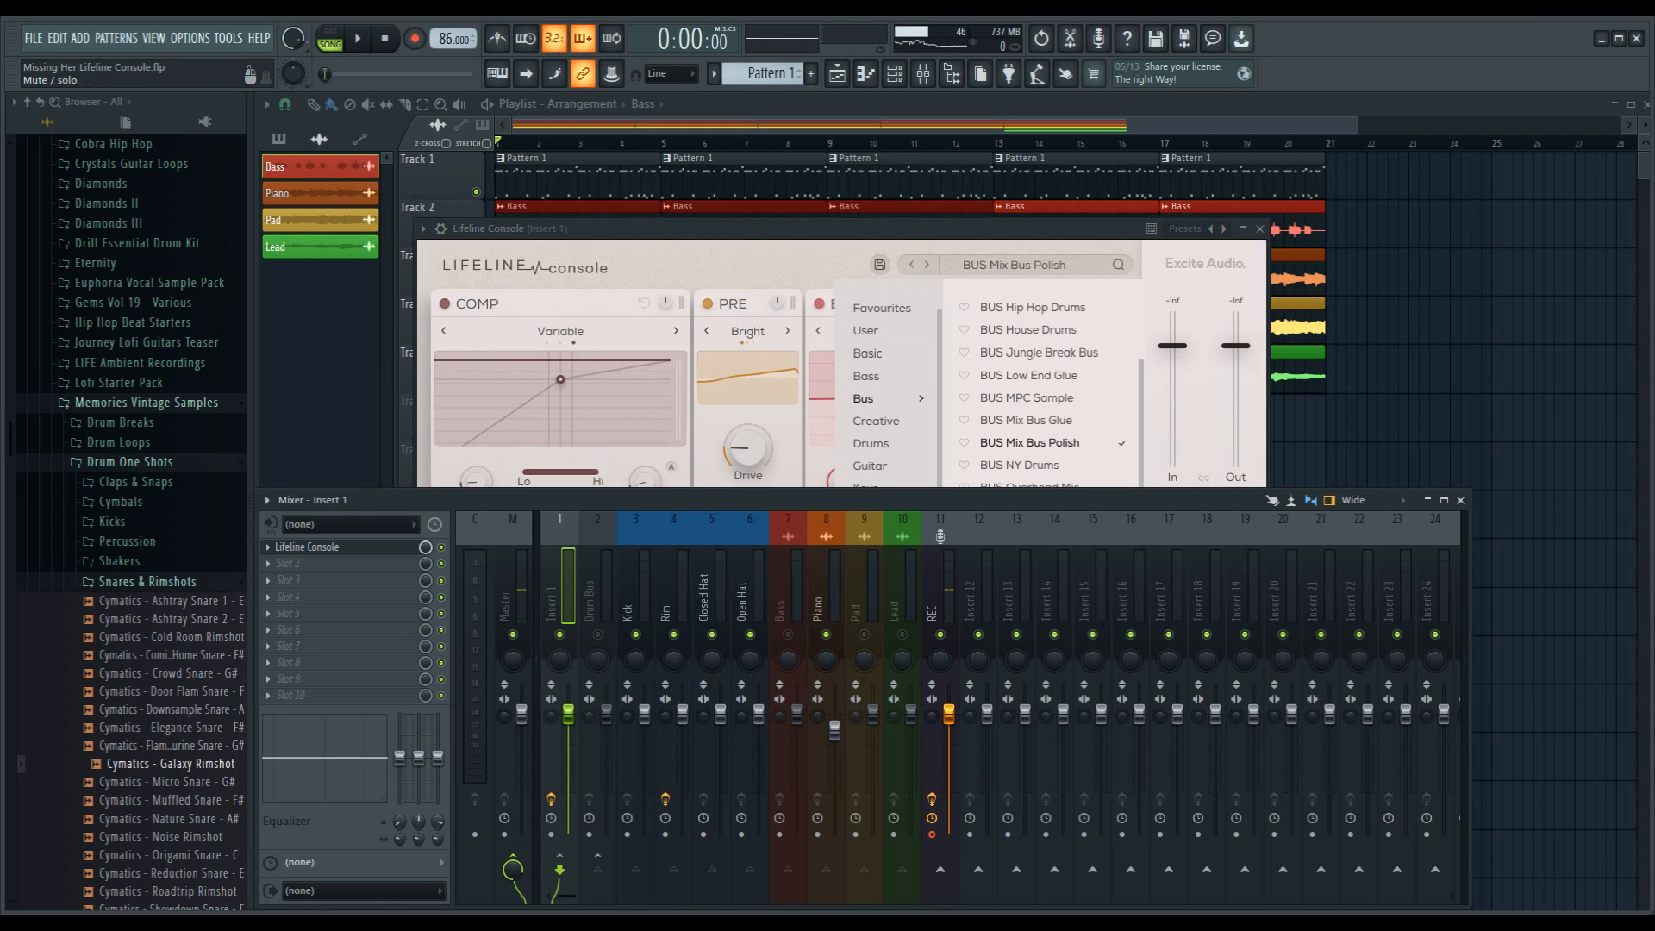
pyautogui.click(788, 634)
pyautogui.click(865, 635)
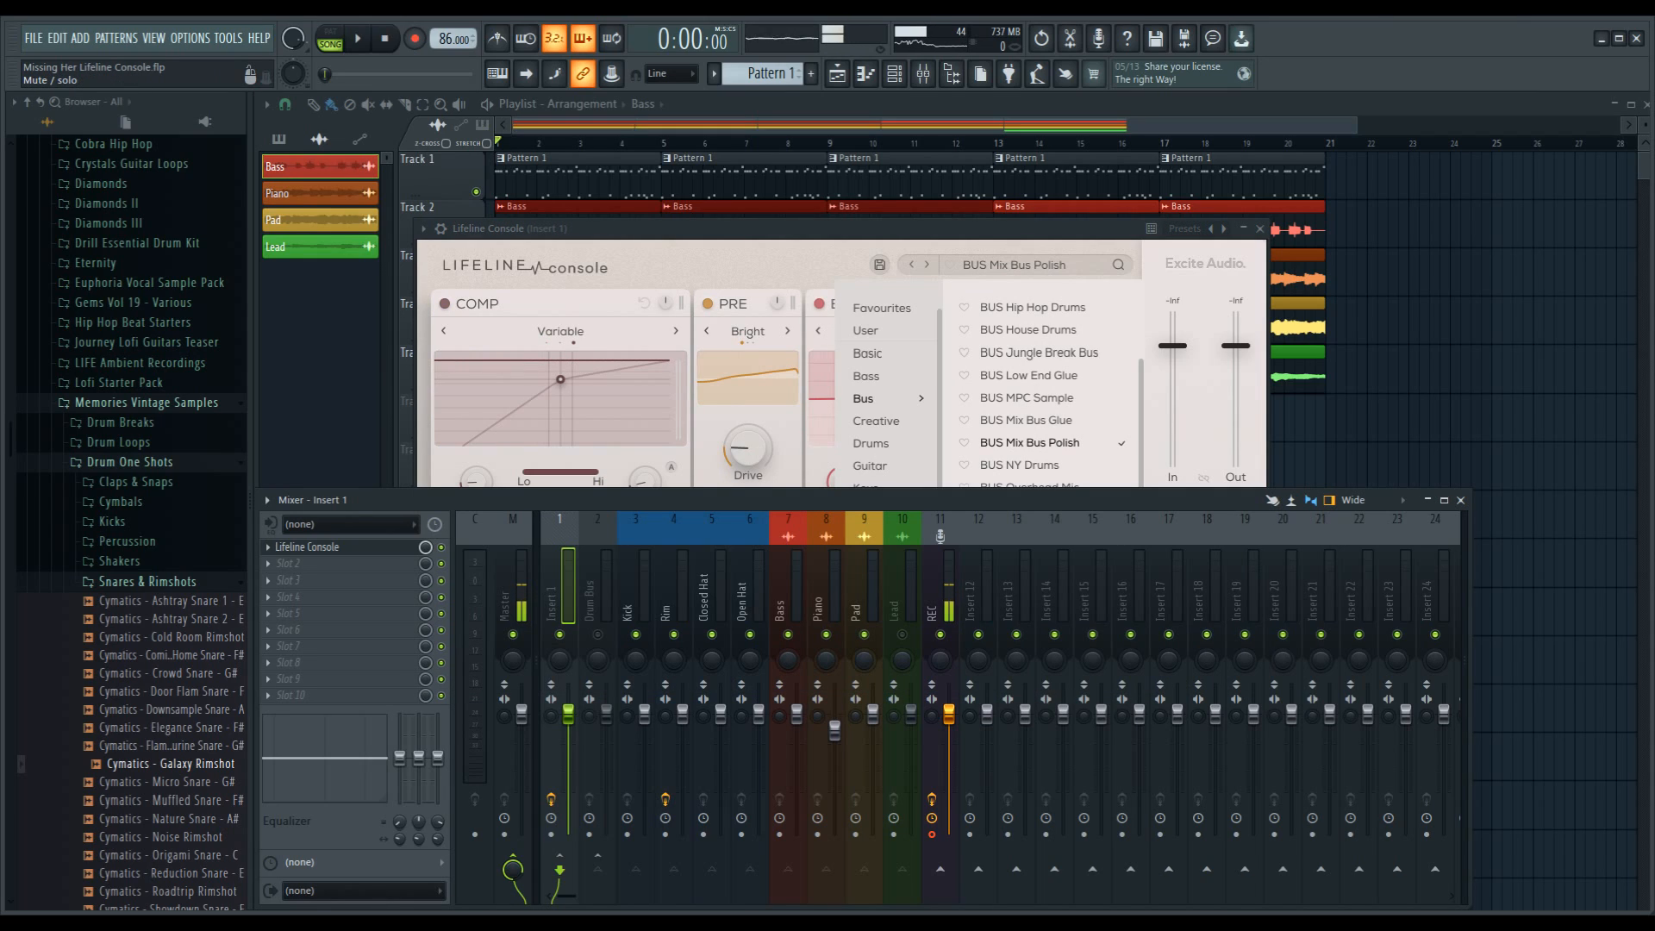
pyautogui.click(598, 634)
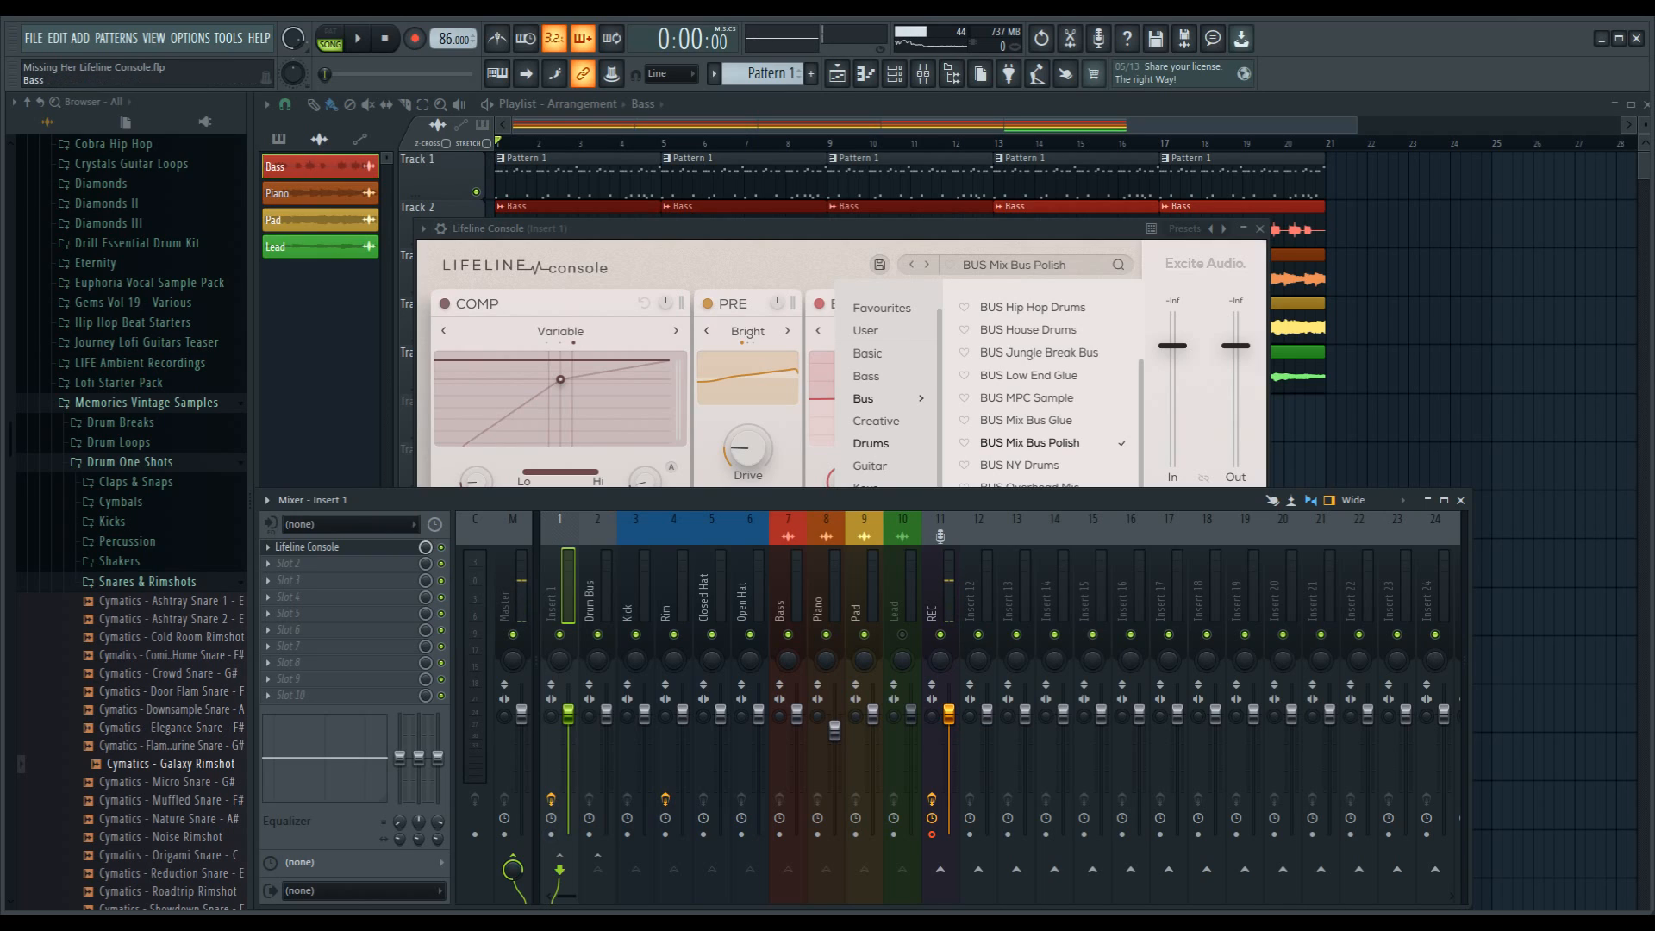
# Step: Play the full beat through BUS Mix Bus Polish, move the plugin window clear of the mixer's track meters, and audition BUS Mix Bus Glue
pyautogui.press('space')
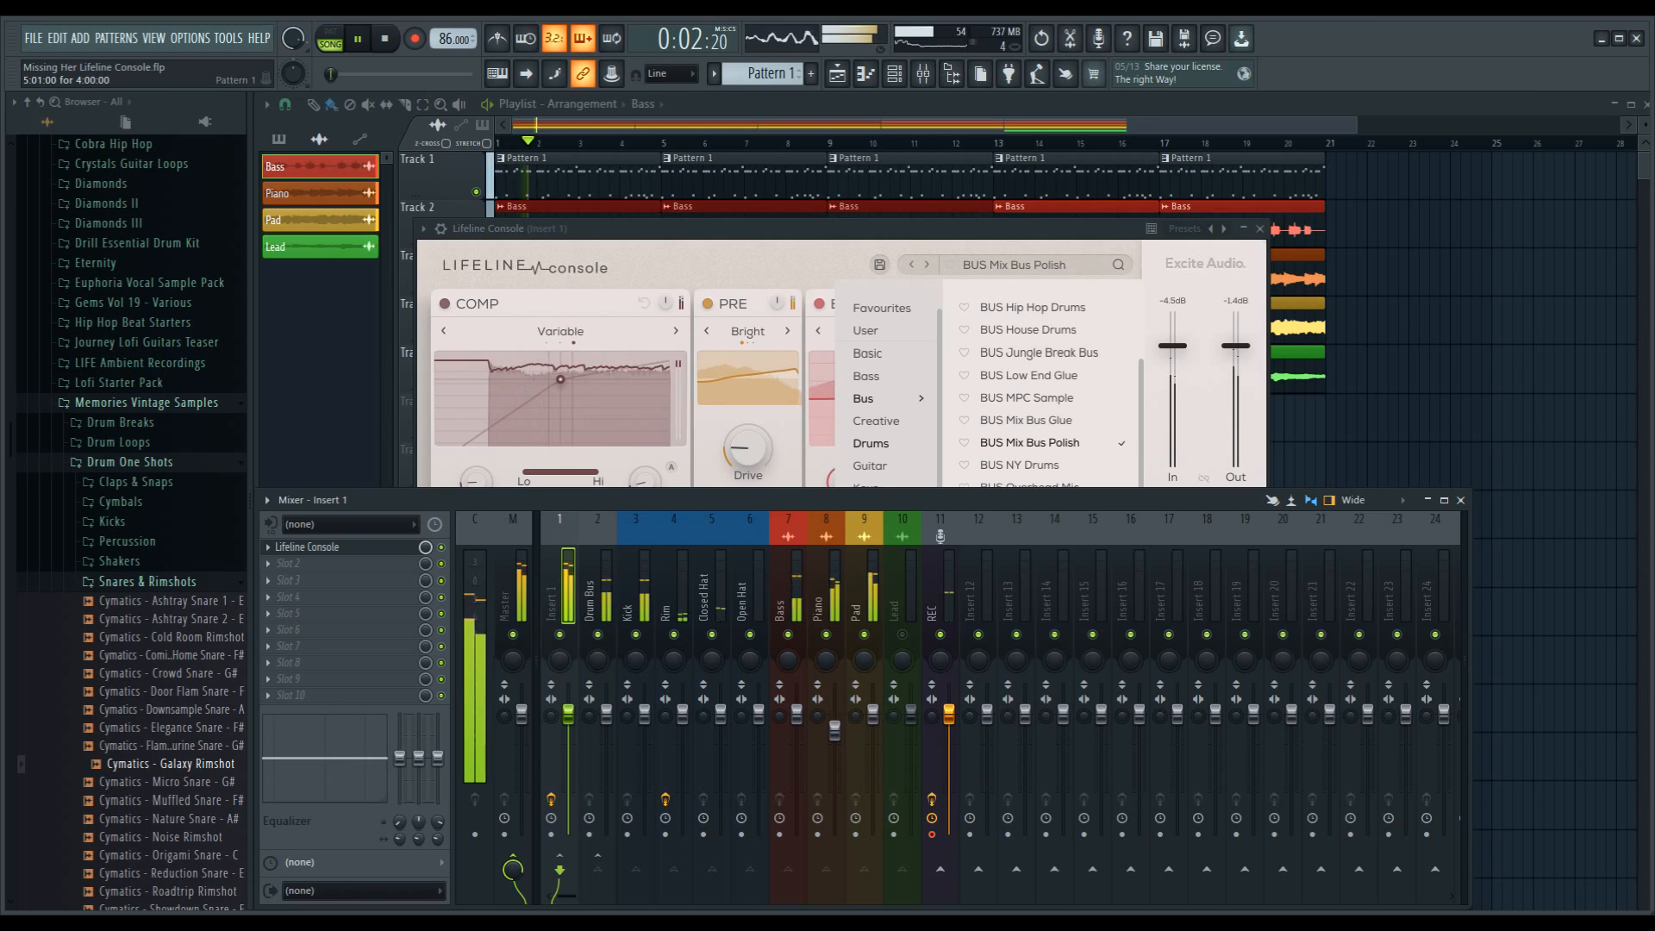
pyautogui.moveTo(828, 228); pyautogui.dragTo(730, 206)
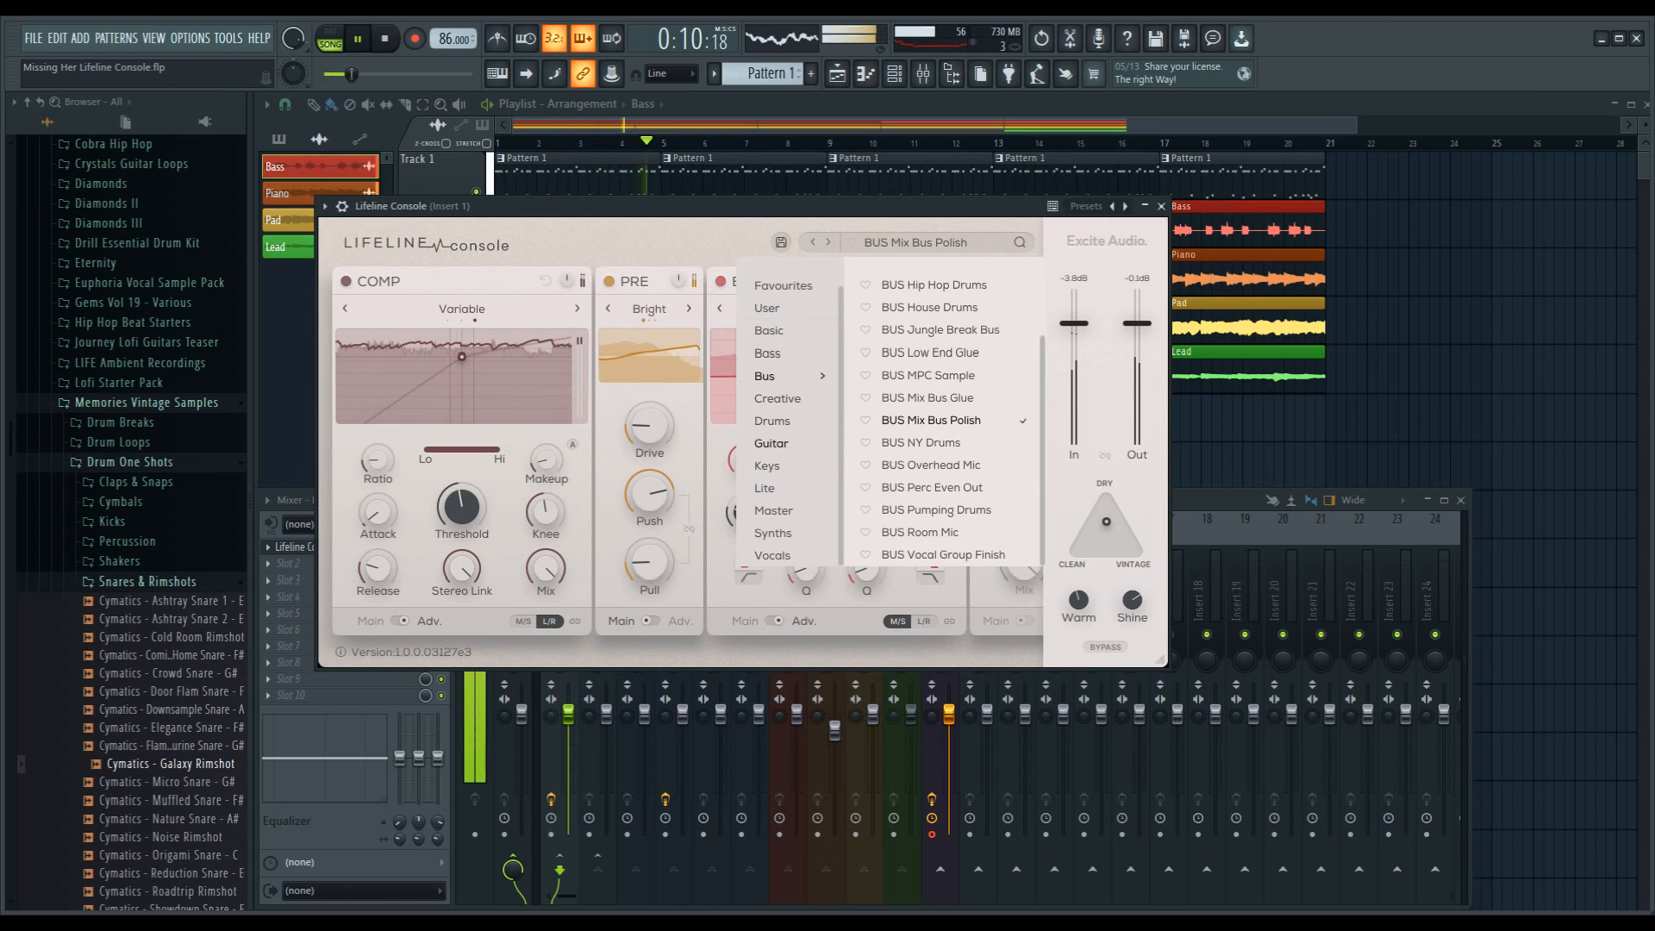
pyautogui.click(928, 398)
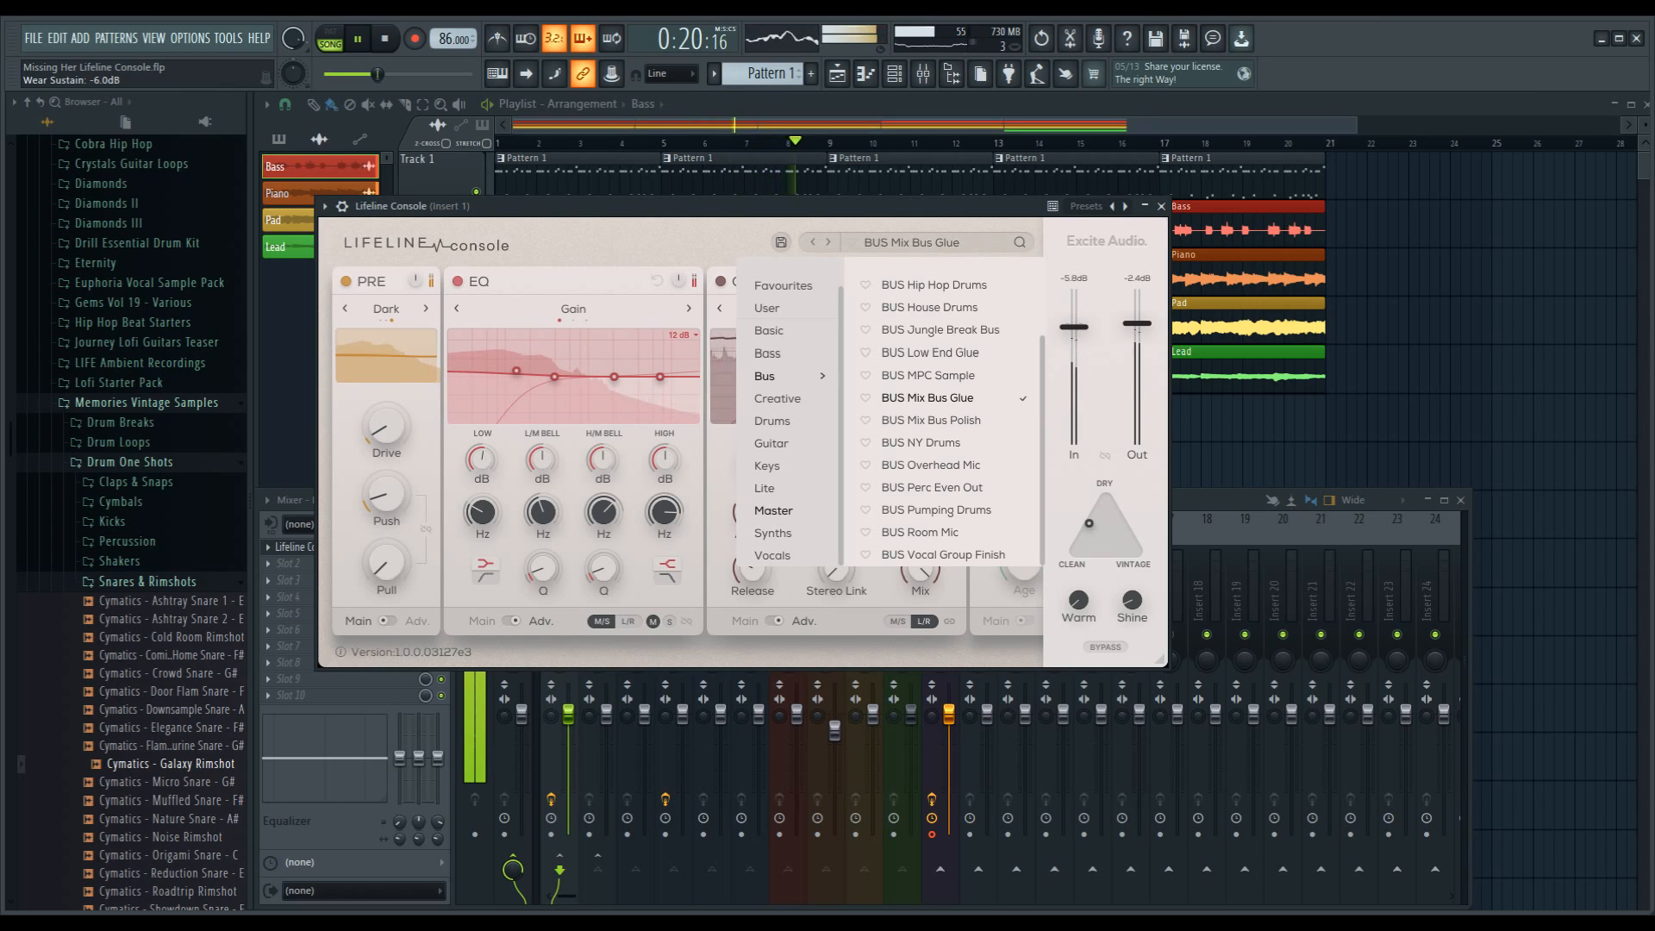
# Step: Audition the MST Dirty Master, MST Master Tape and MST Mid-Side Enhance presets from the Master category
pyautogui.click(773, 510)
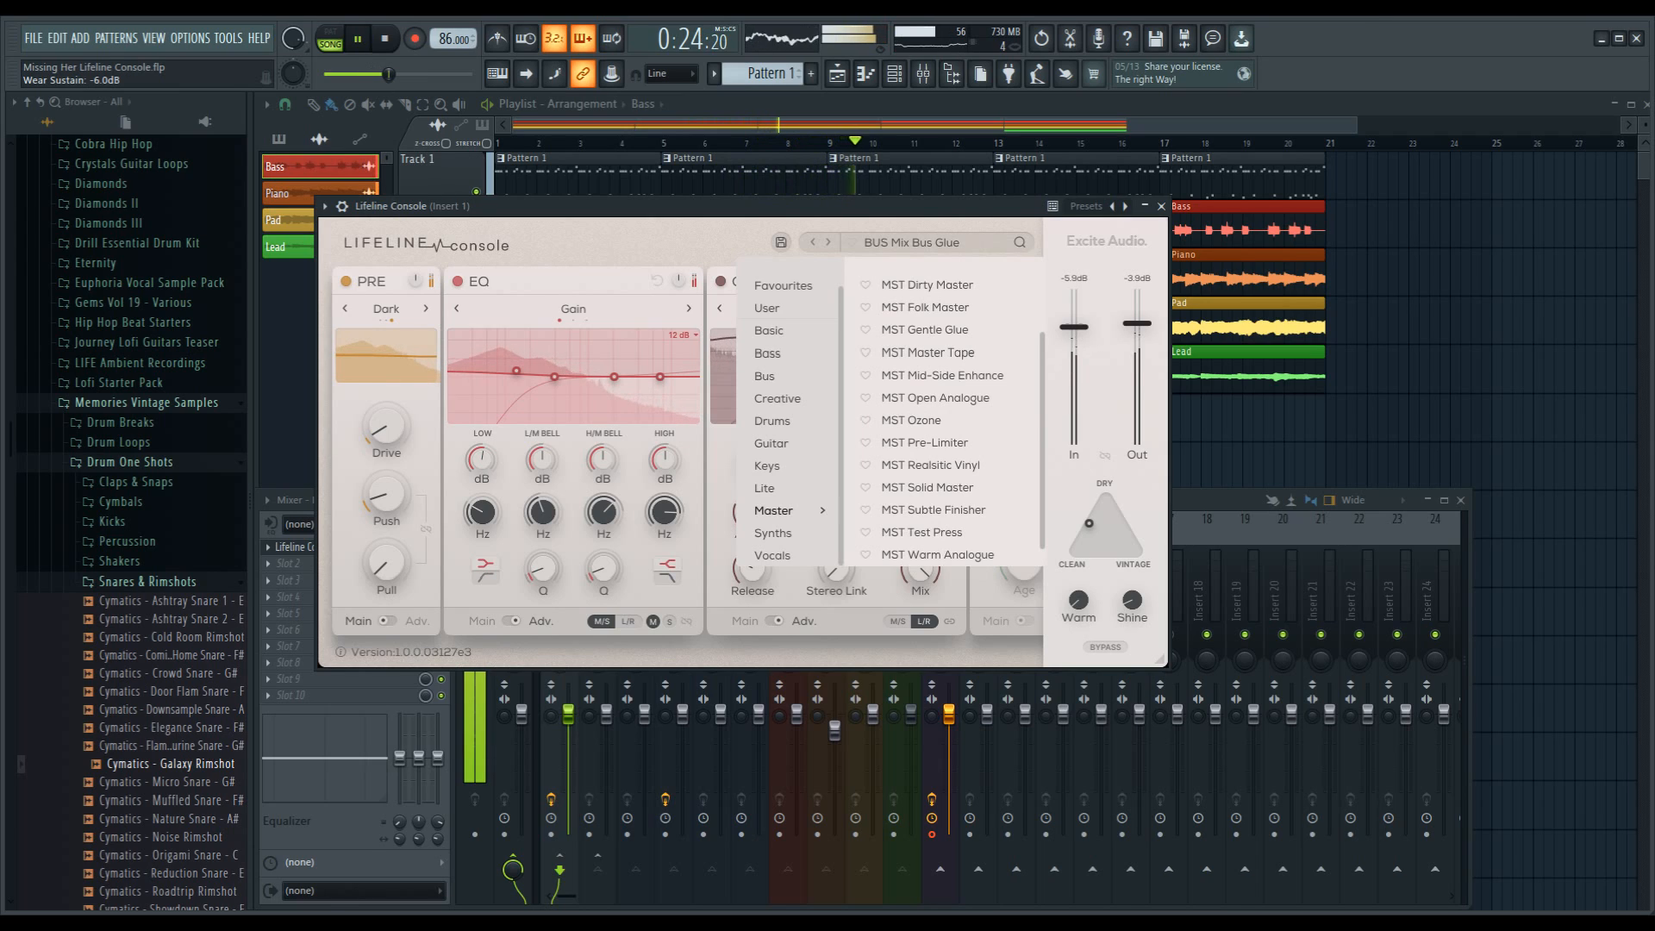
pyautogui.click(927, 286)
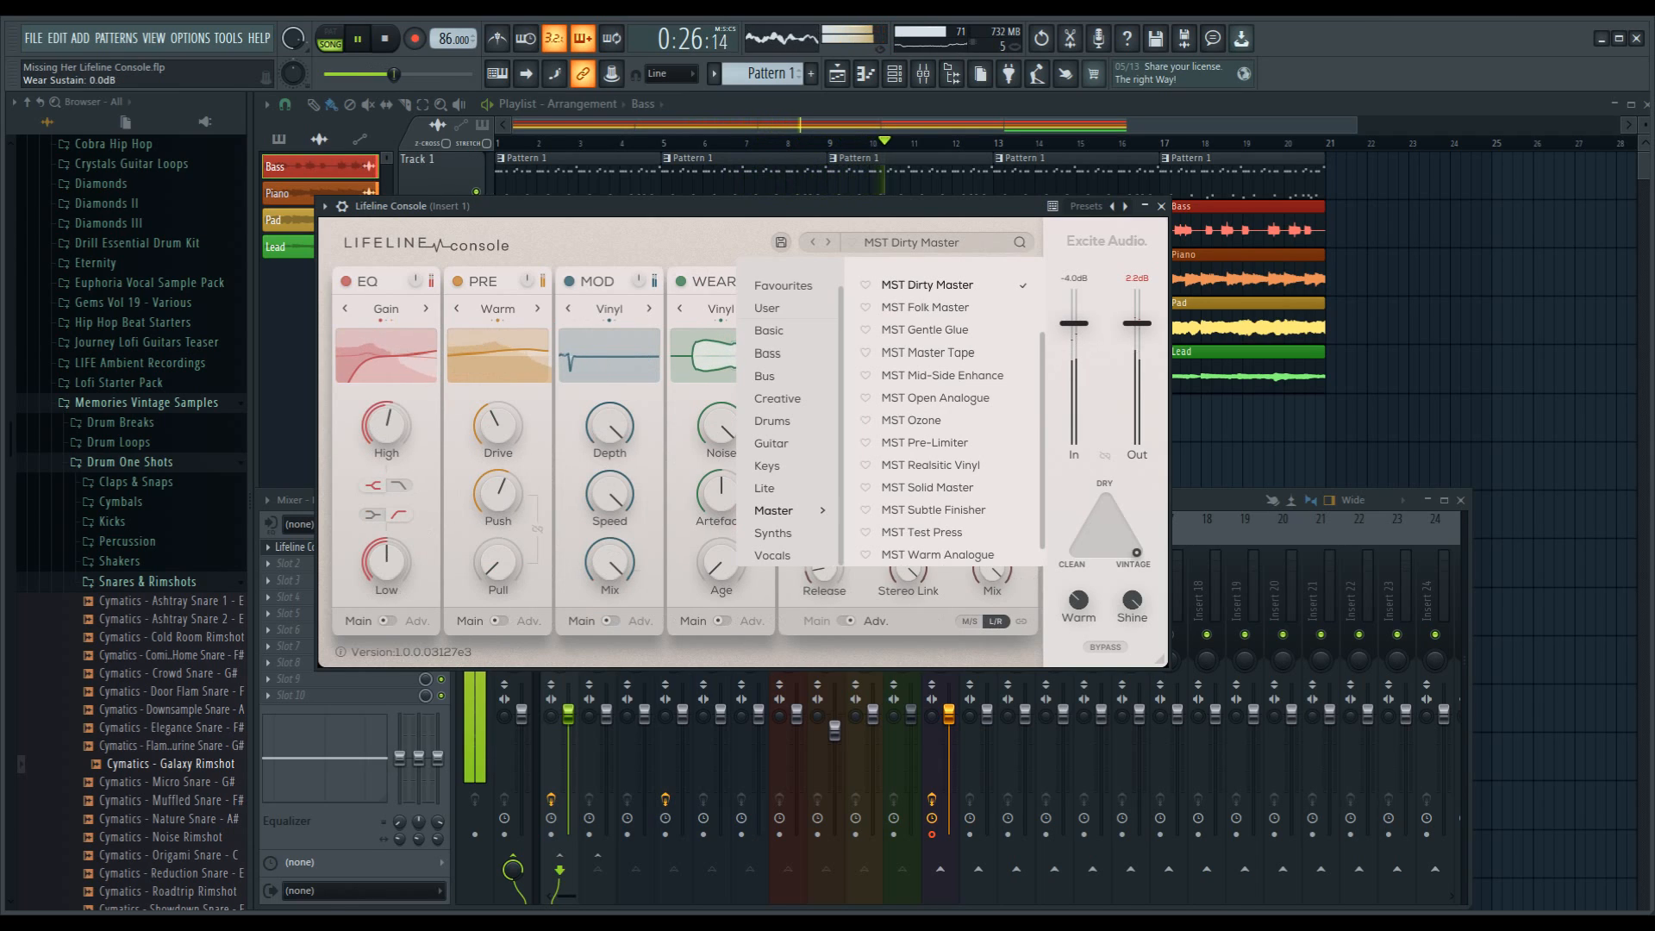
pyautogui.click(928, 353)
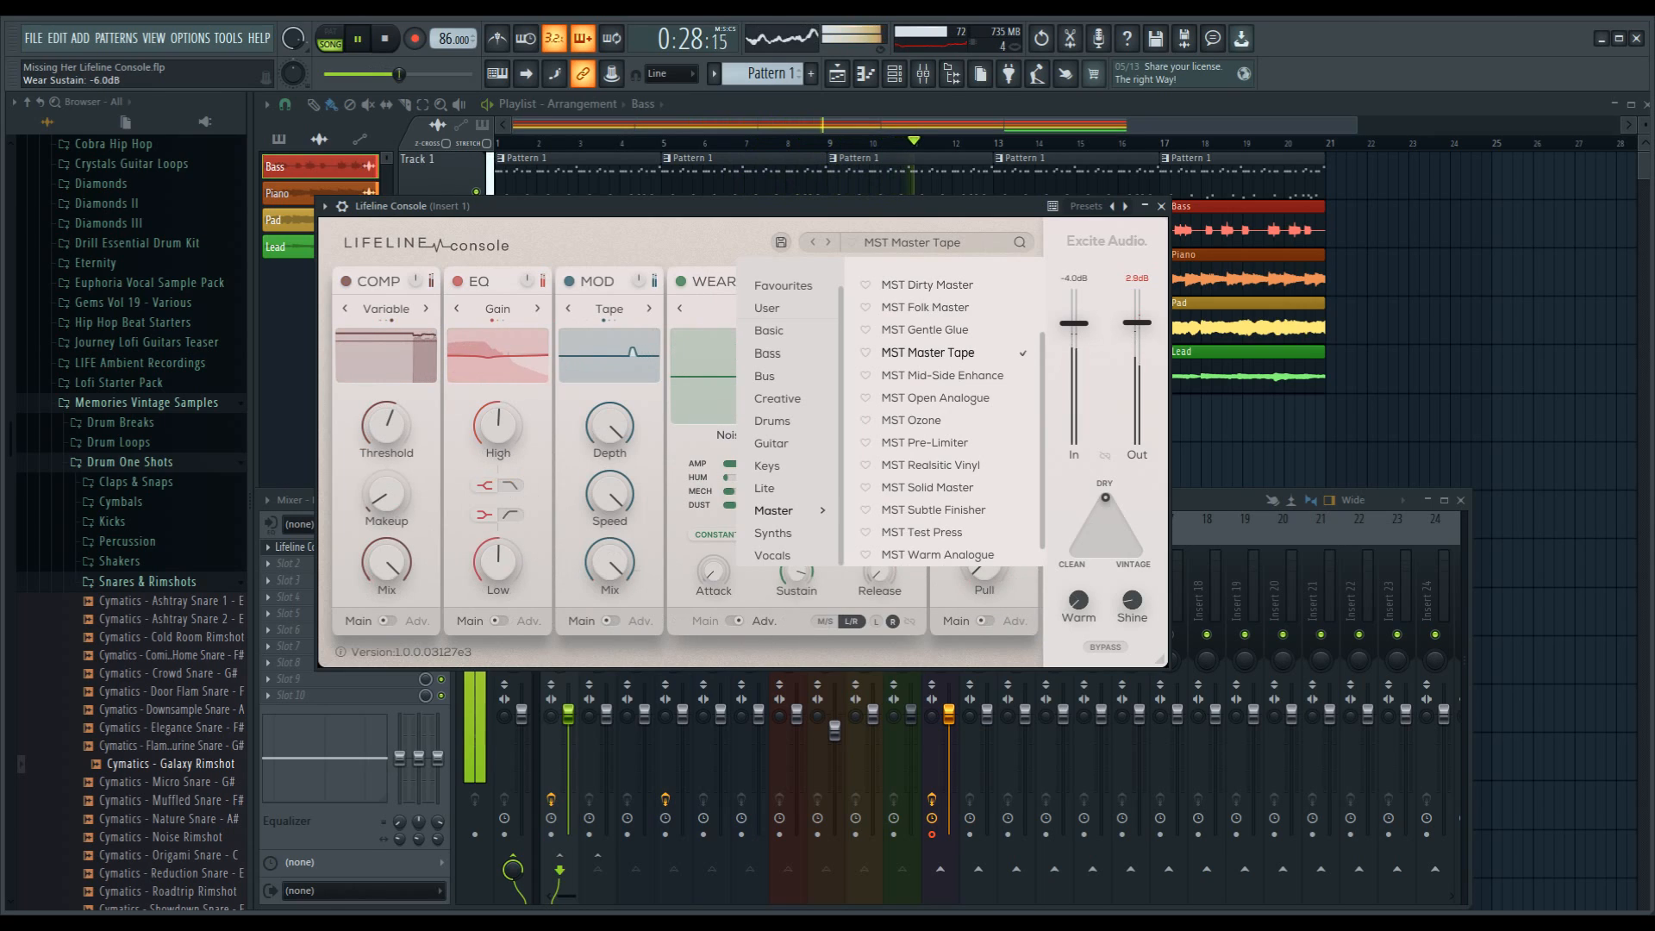
pyautogui.click(942, 376)
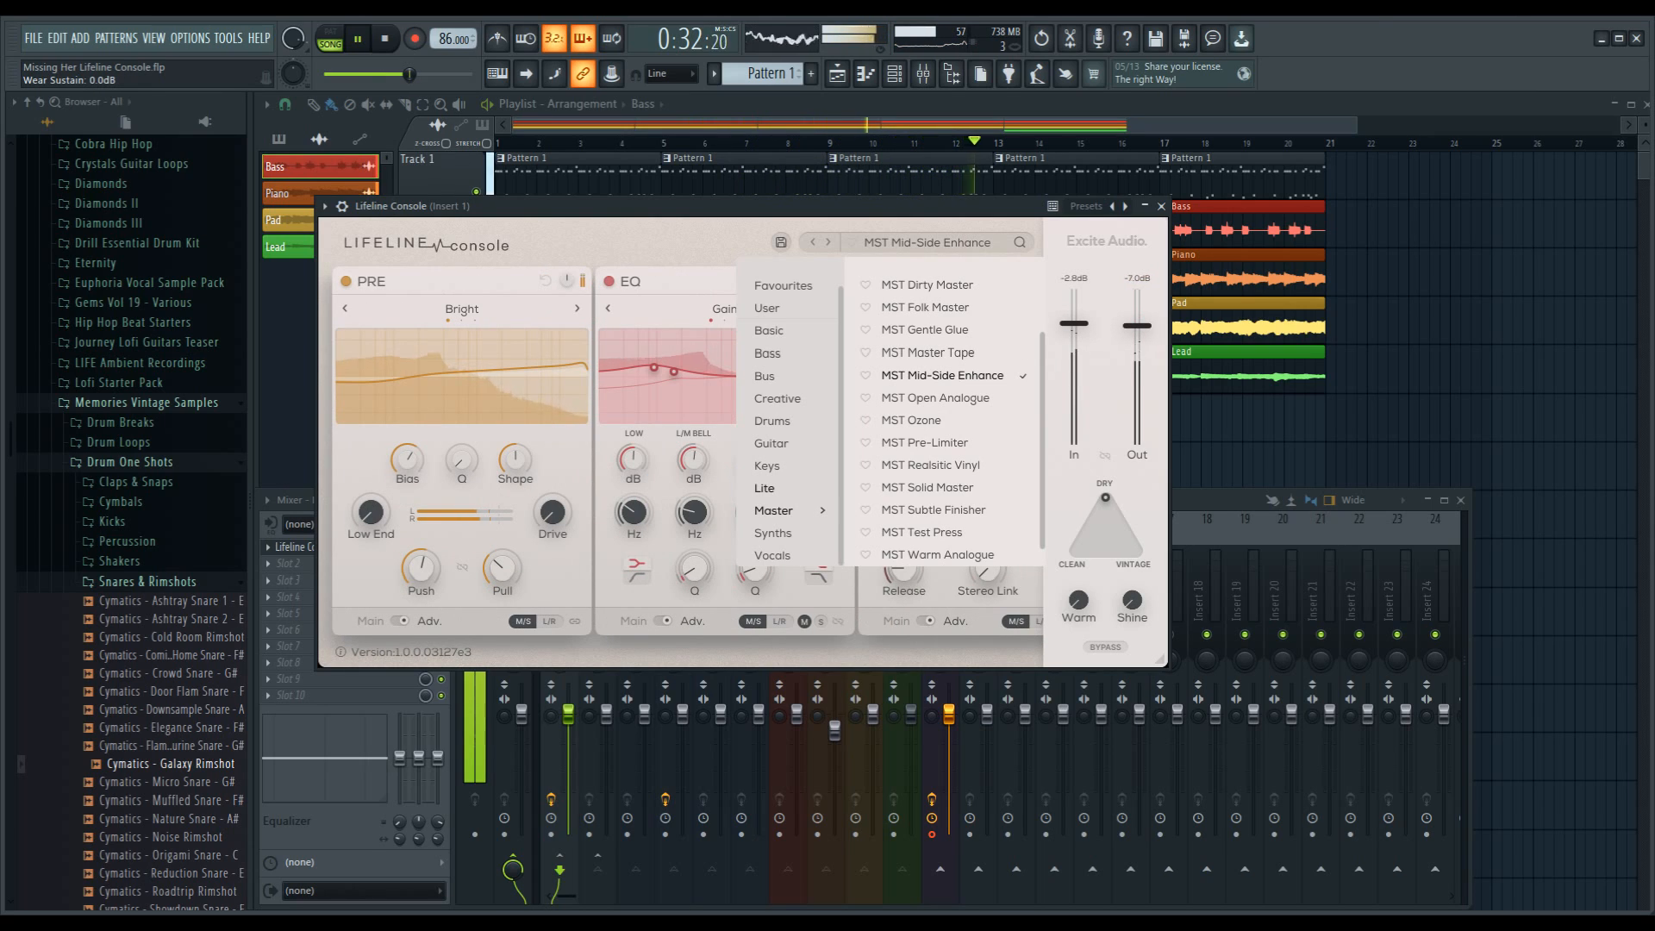
# Step: Audition MST Open Analogue, MST Pre-Limiter, MST Ozone and MST Warm Analogue, keeping the last one loaded, and stop playback and close the preset browser
pyautogui.click(935, 398)
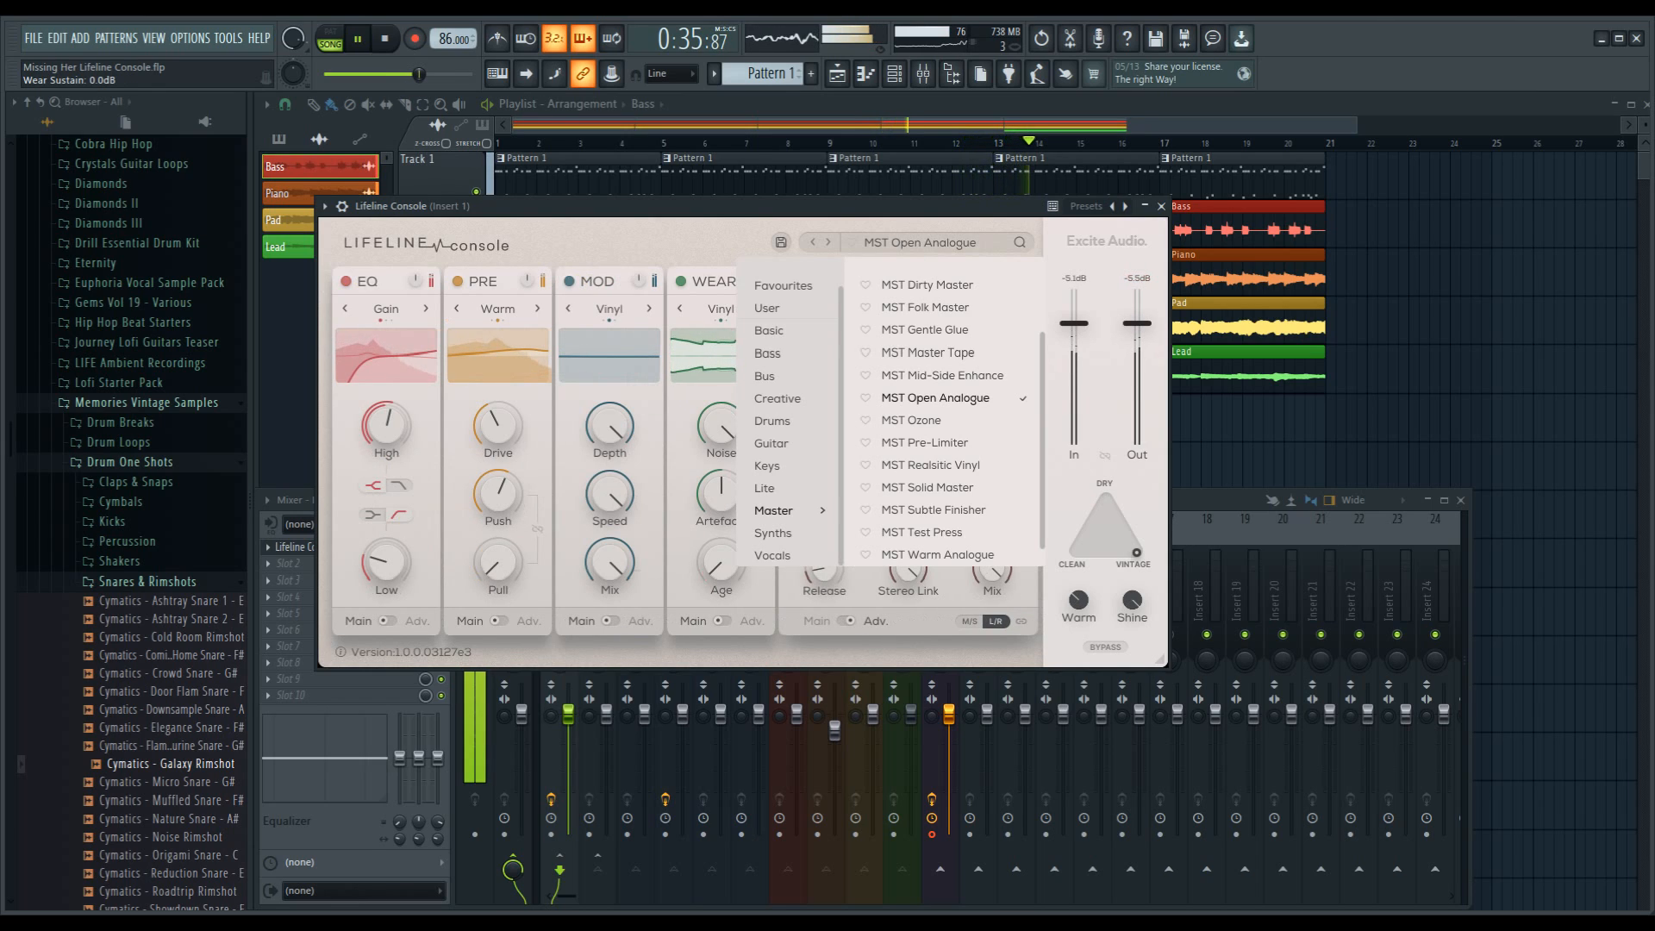
pyautogui.click(925, 443)
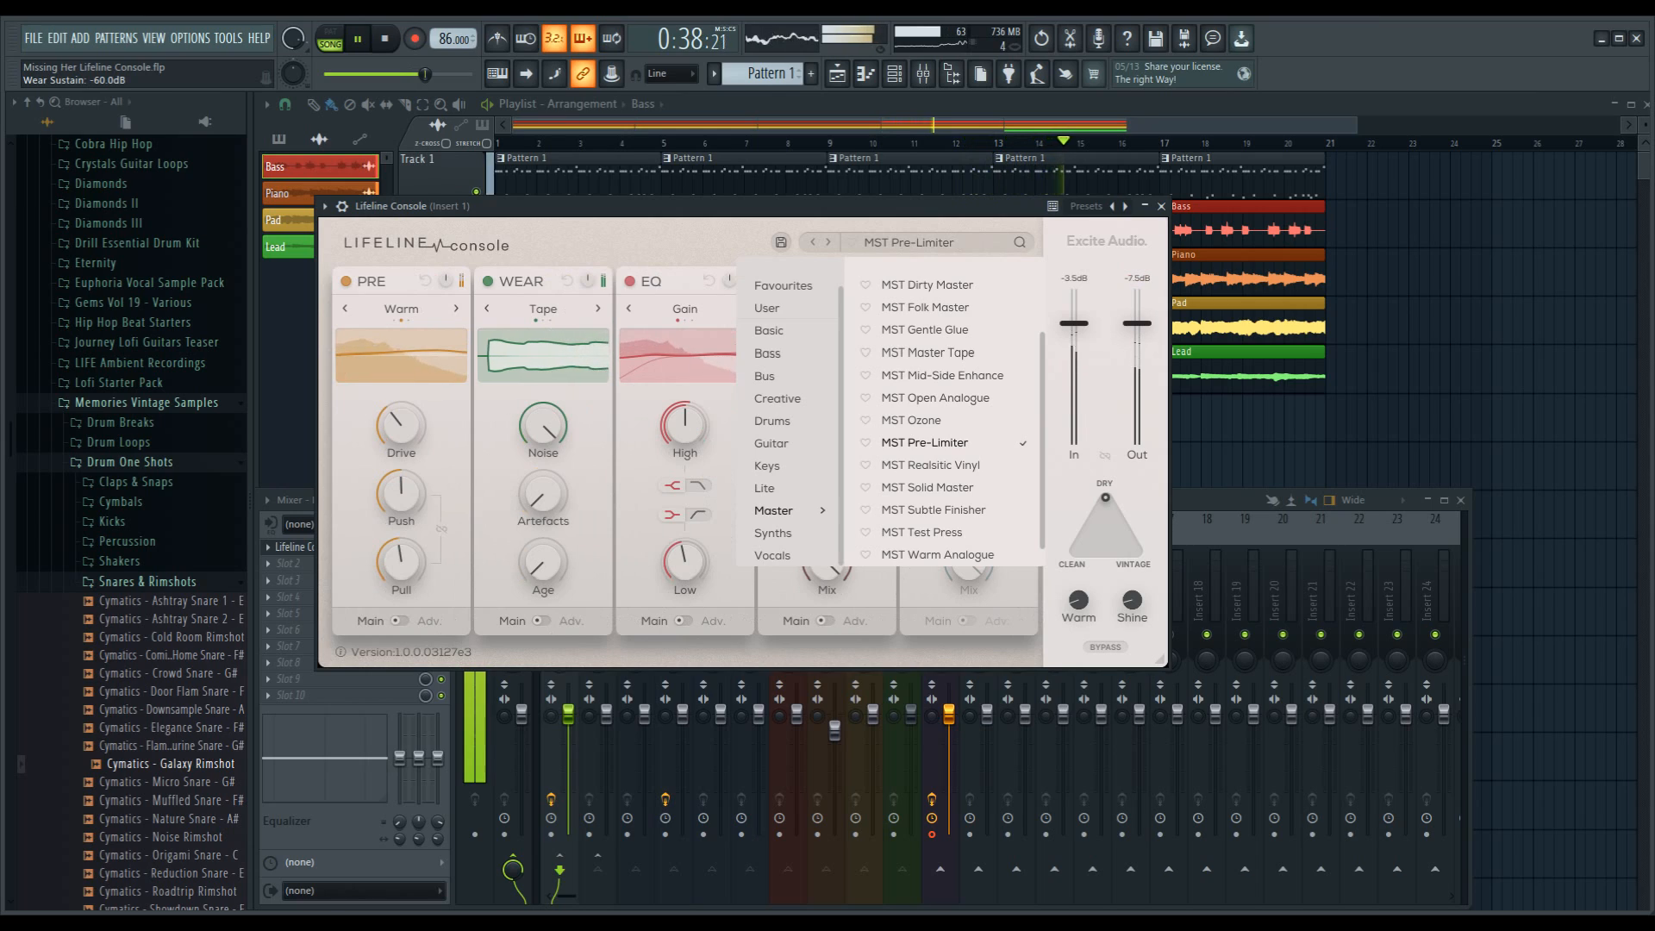
pyautogui.click(912, 420)
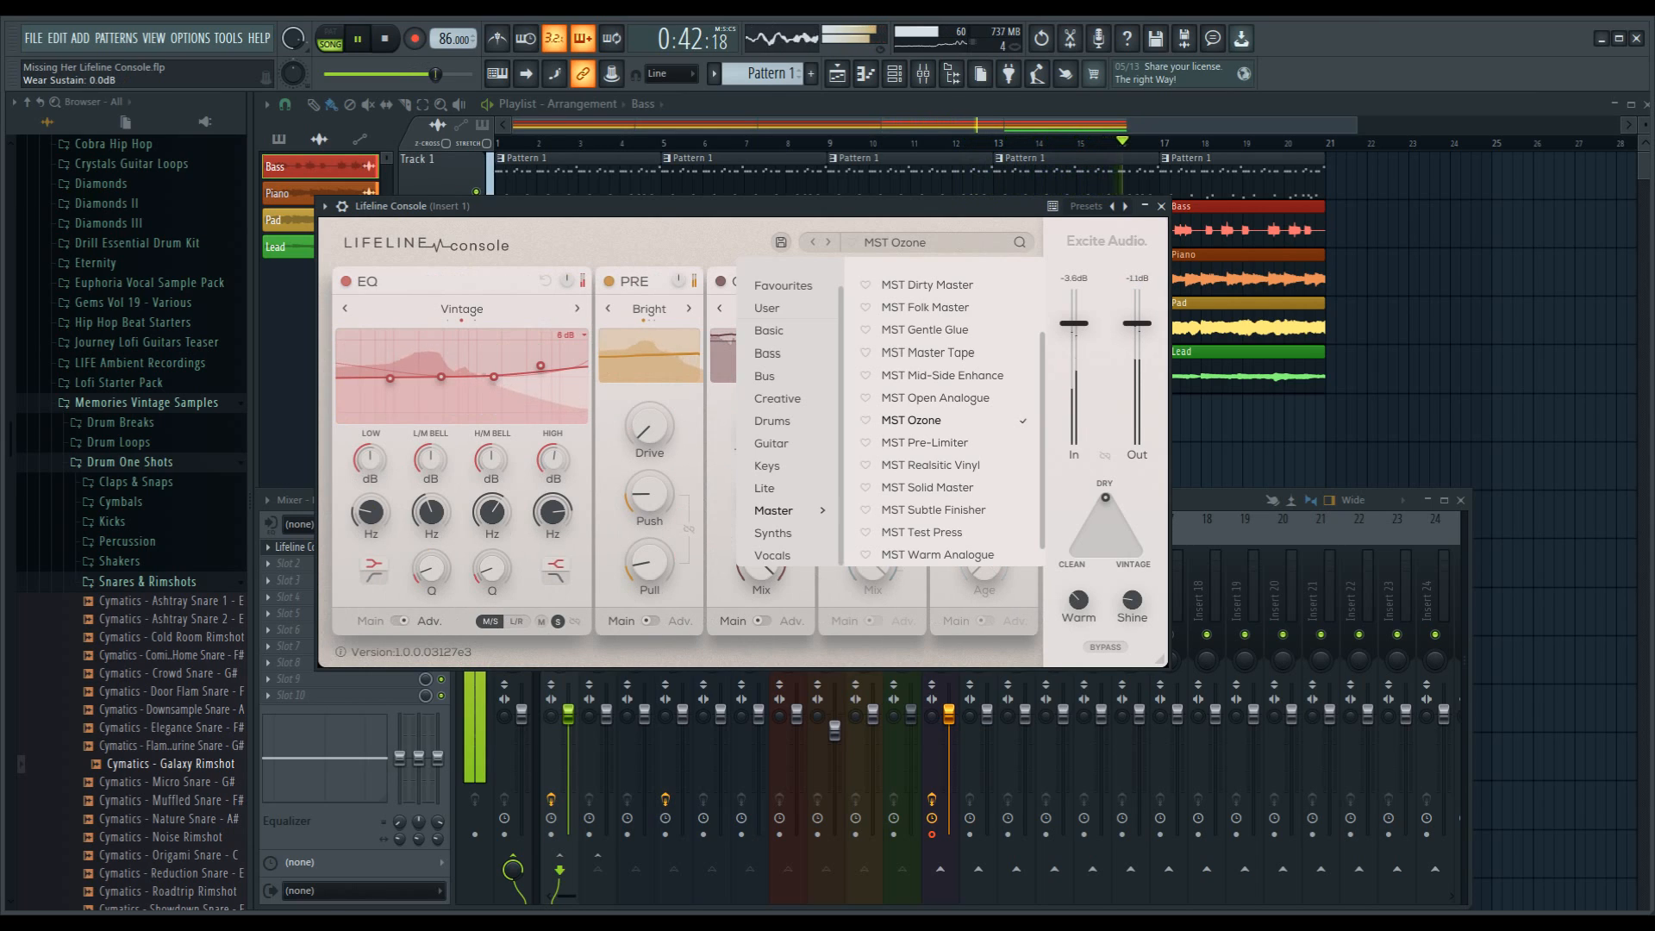
pyautogui.click(937, 555)
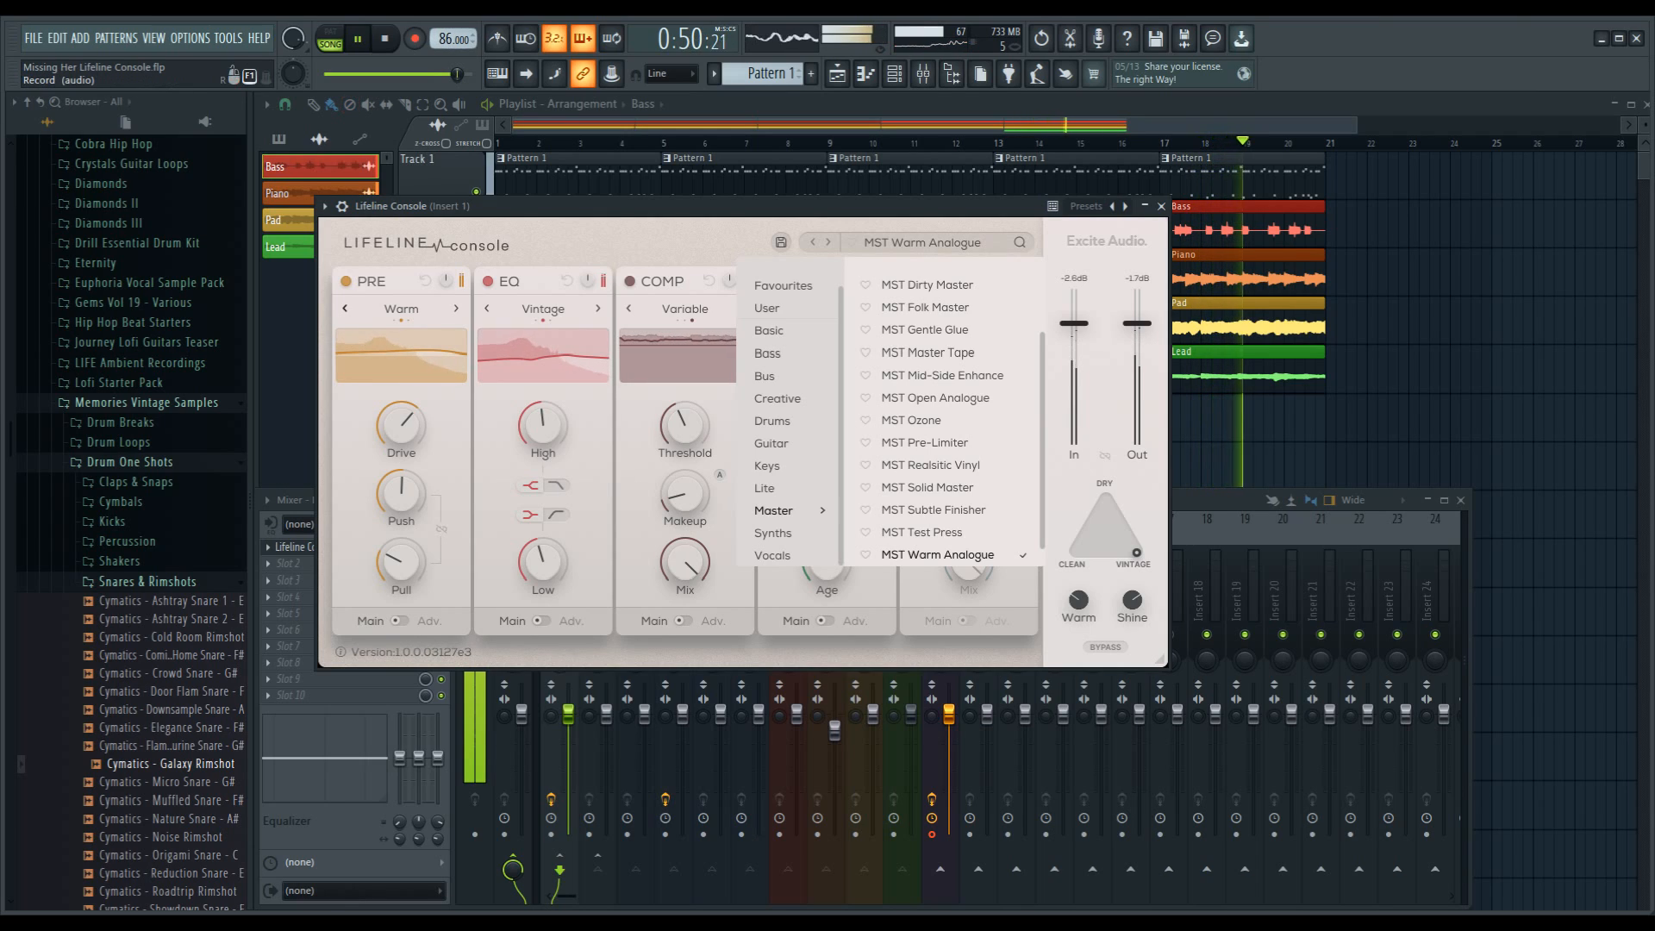
pyautogui.press('space')
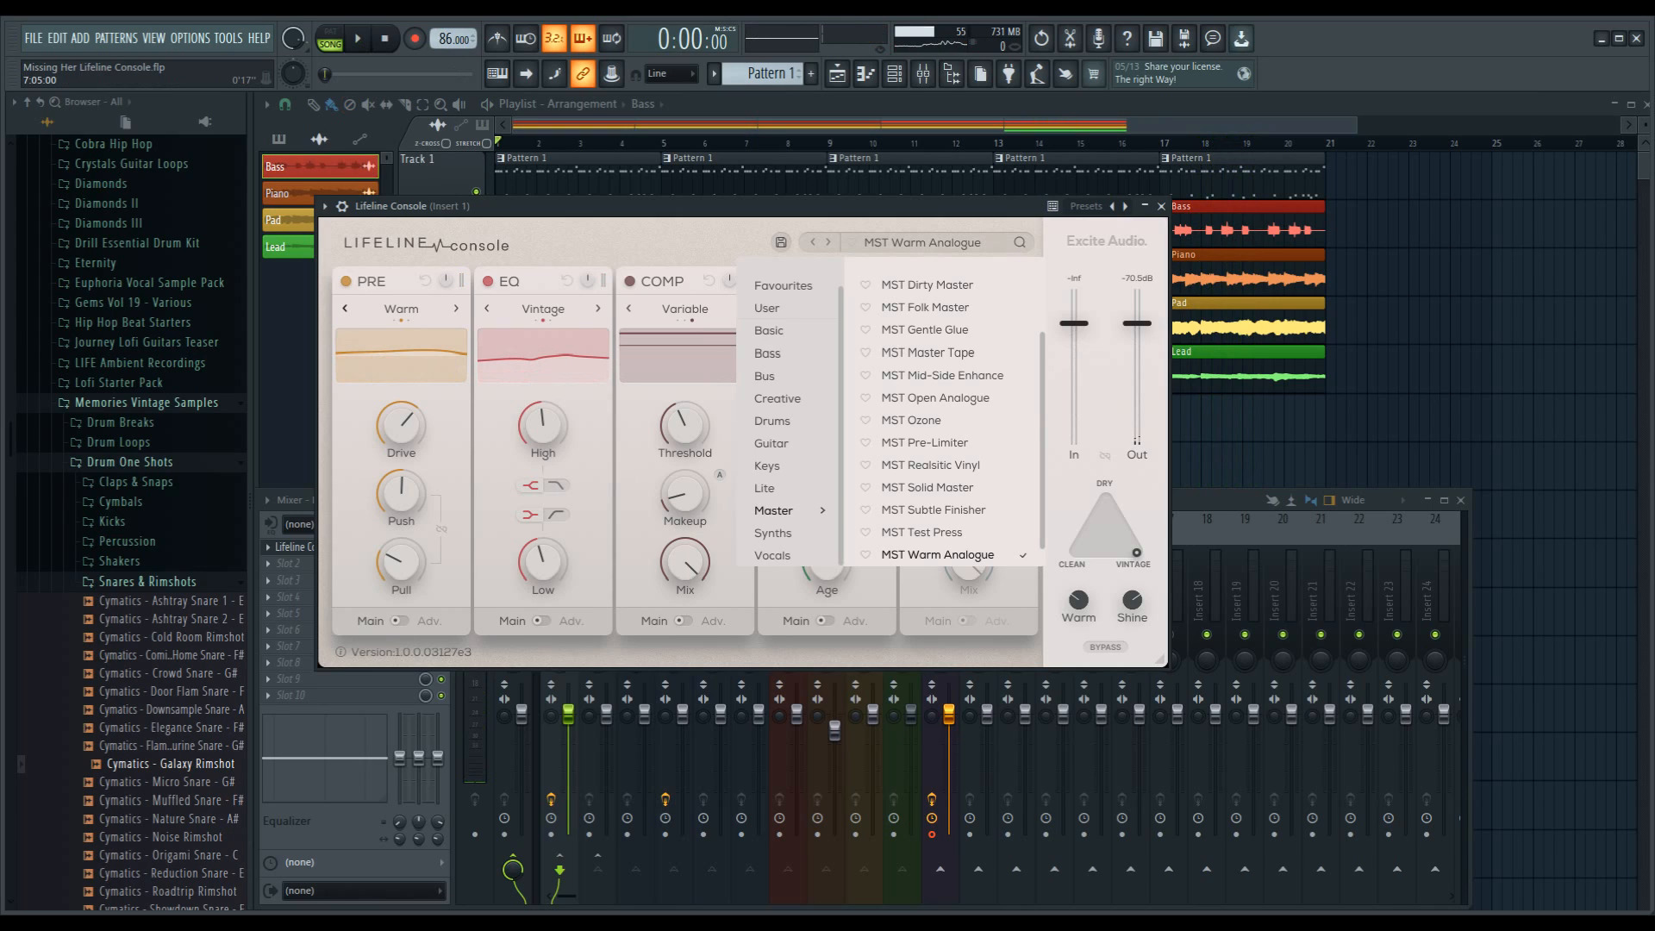
pyautogui.press('Escape')
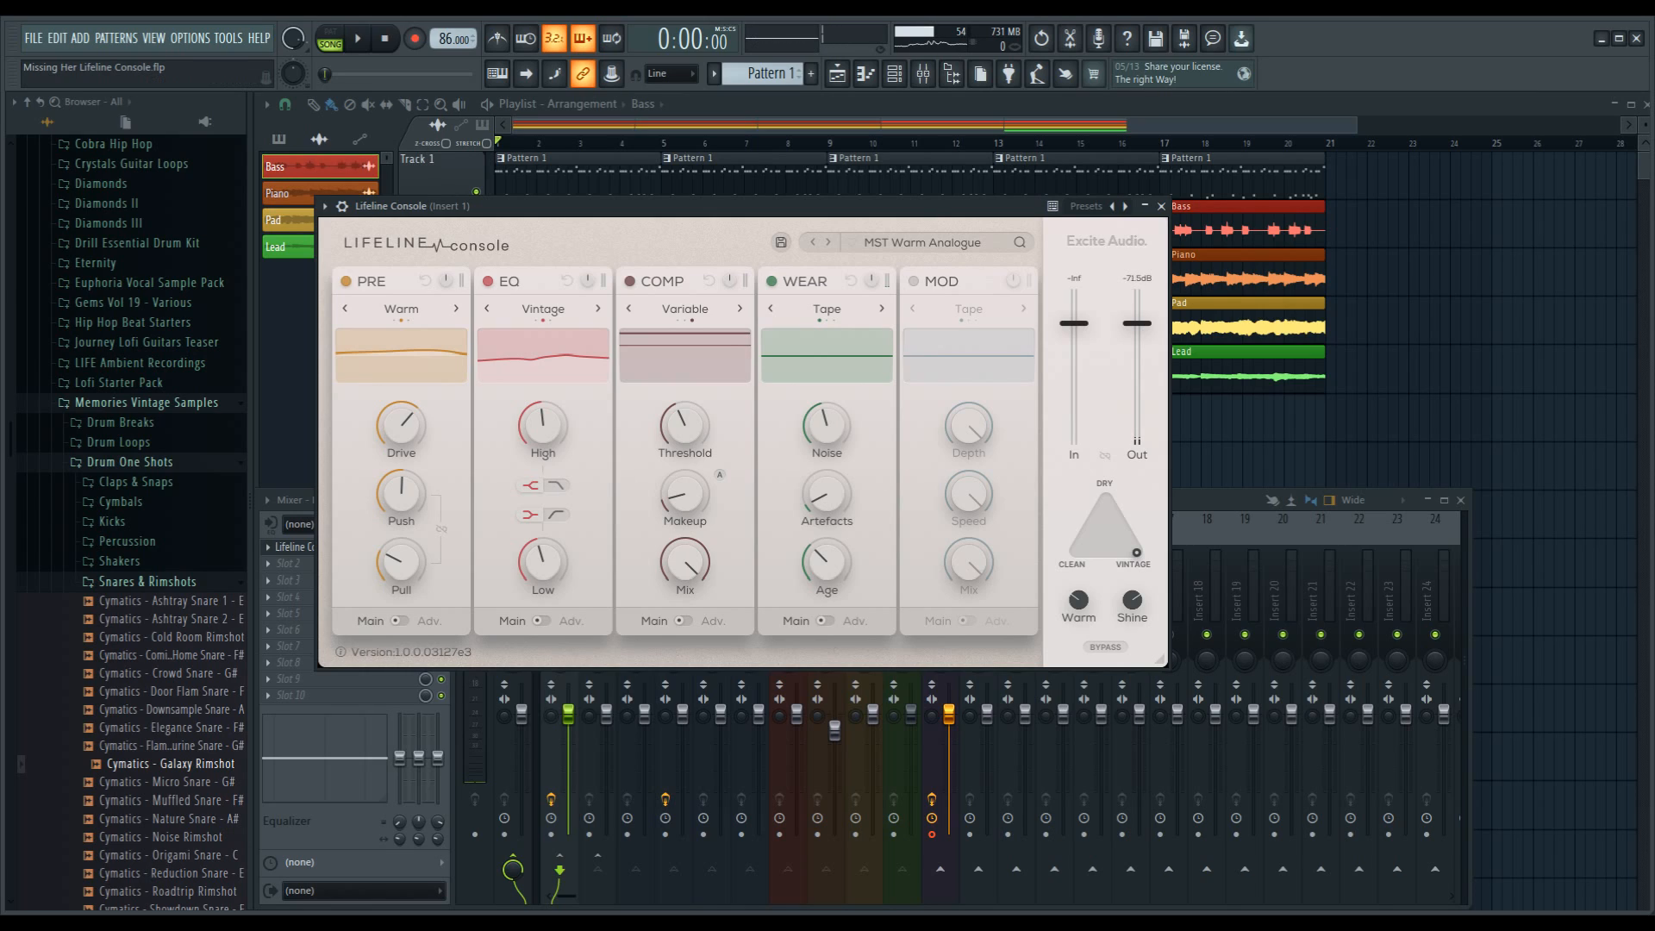
# Step: Switch the COMP, EQ and PRE modules off and back on to demonstrate bypassing individual modules
pyautogui.click(630, 281)
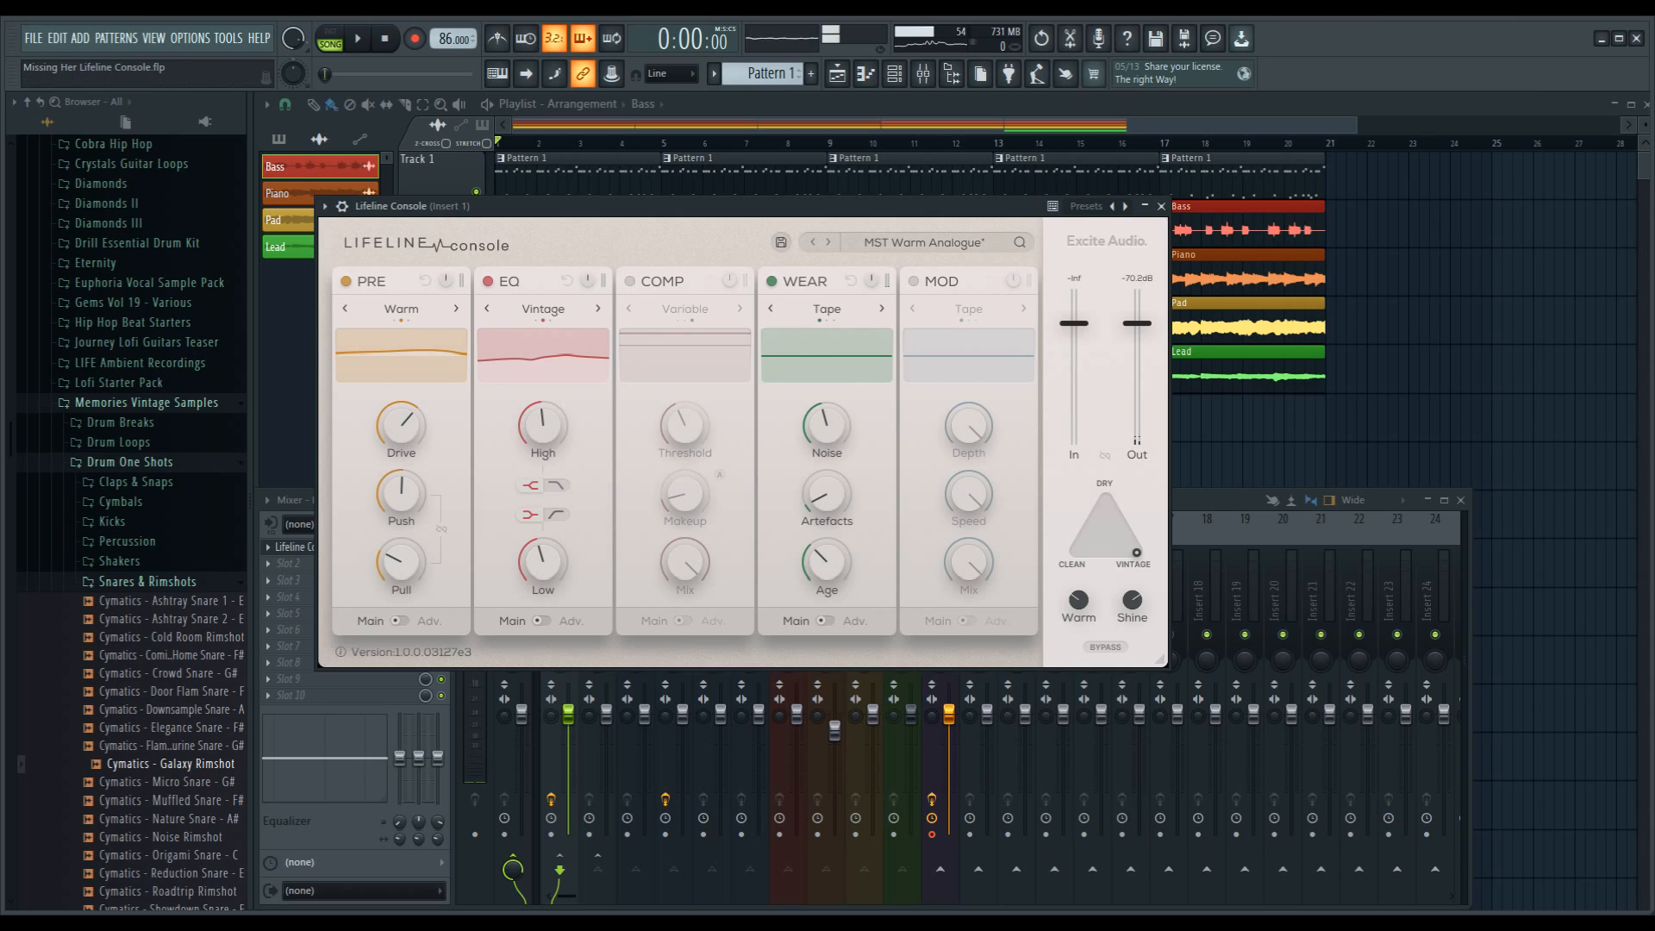
pyautogui.click(488, 281)
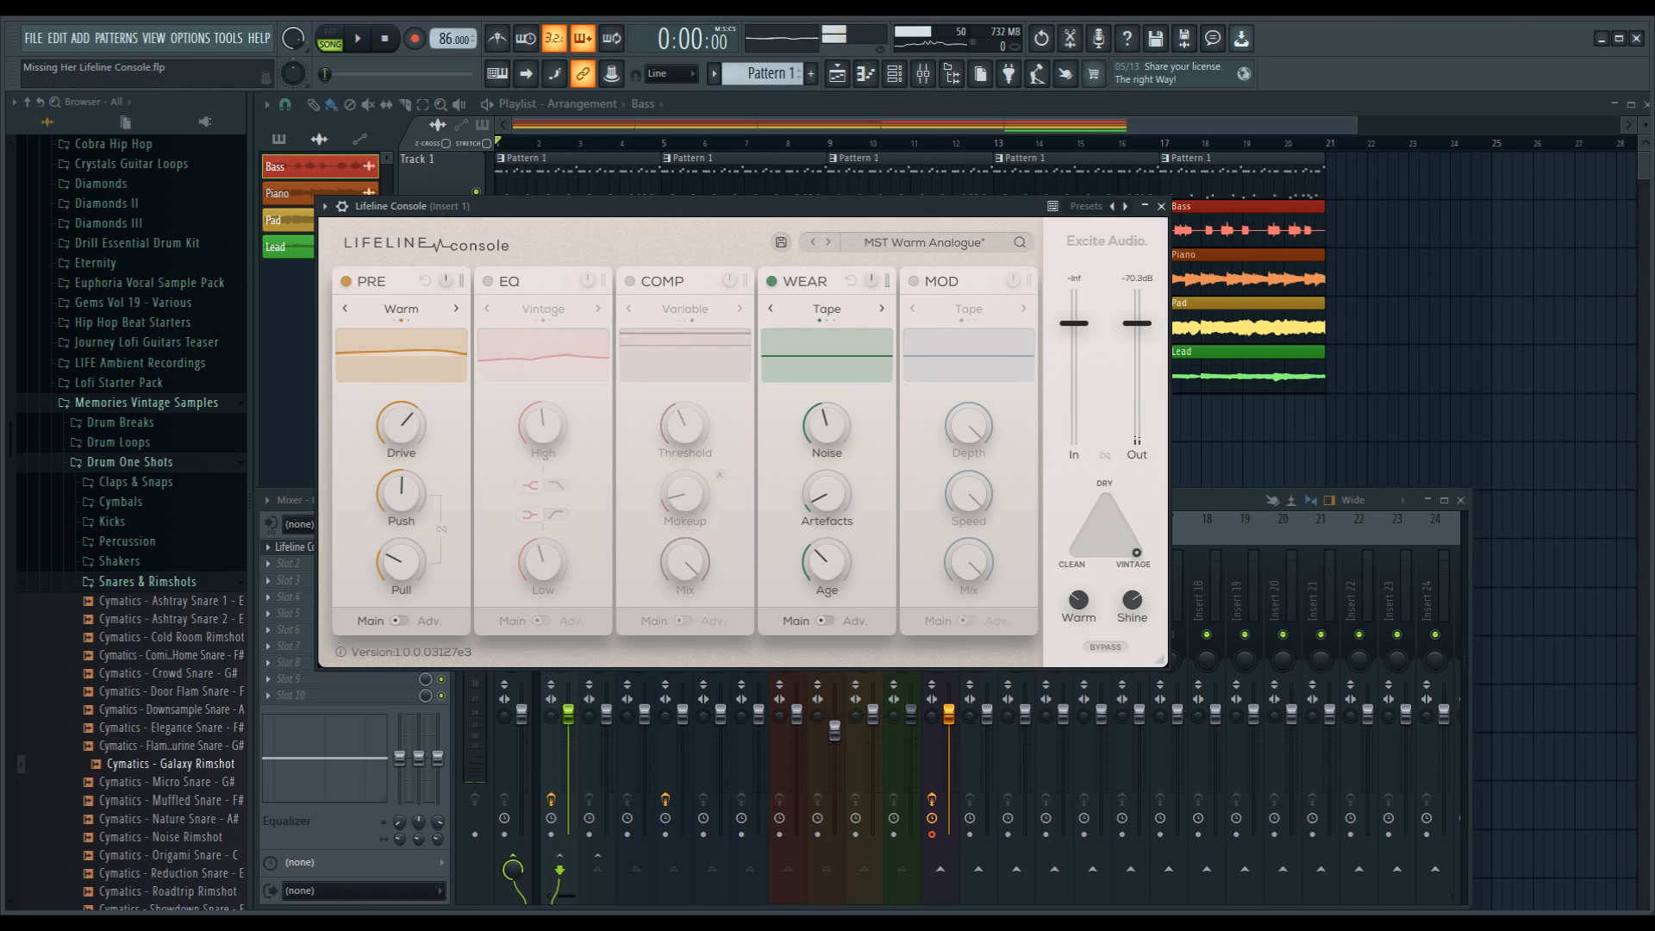
pyautogui.click(347, 281)
pyautogui.click(347, 281)
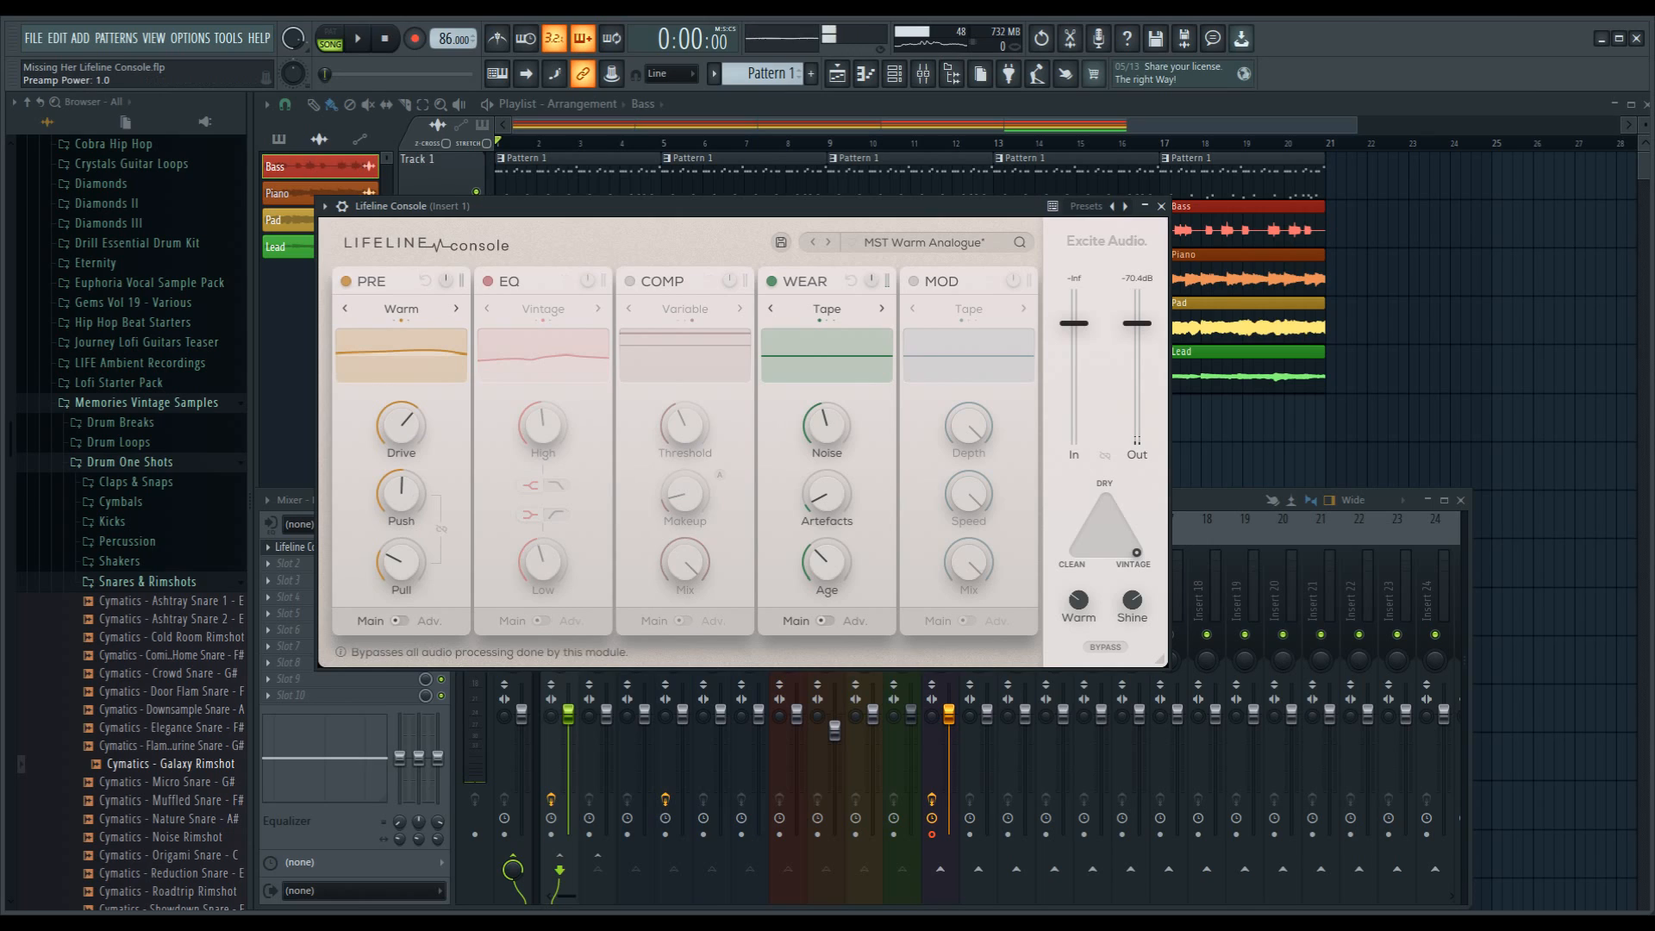
pyautogui.click(488, 281)
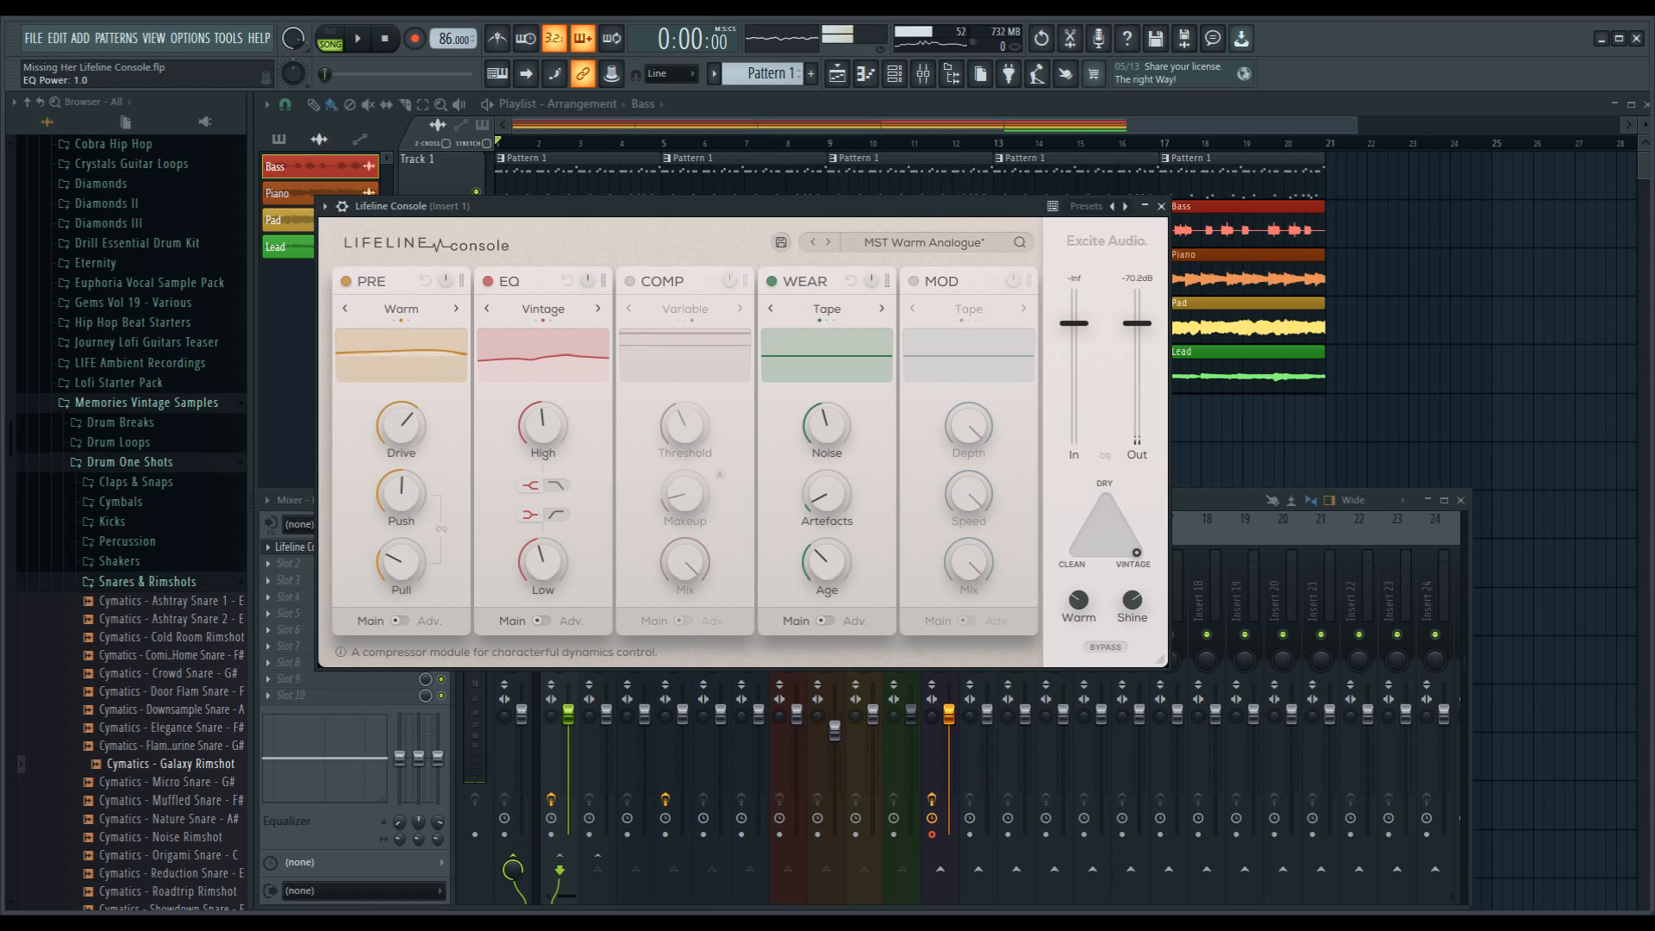
pyautogui.click(629, 281)
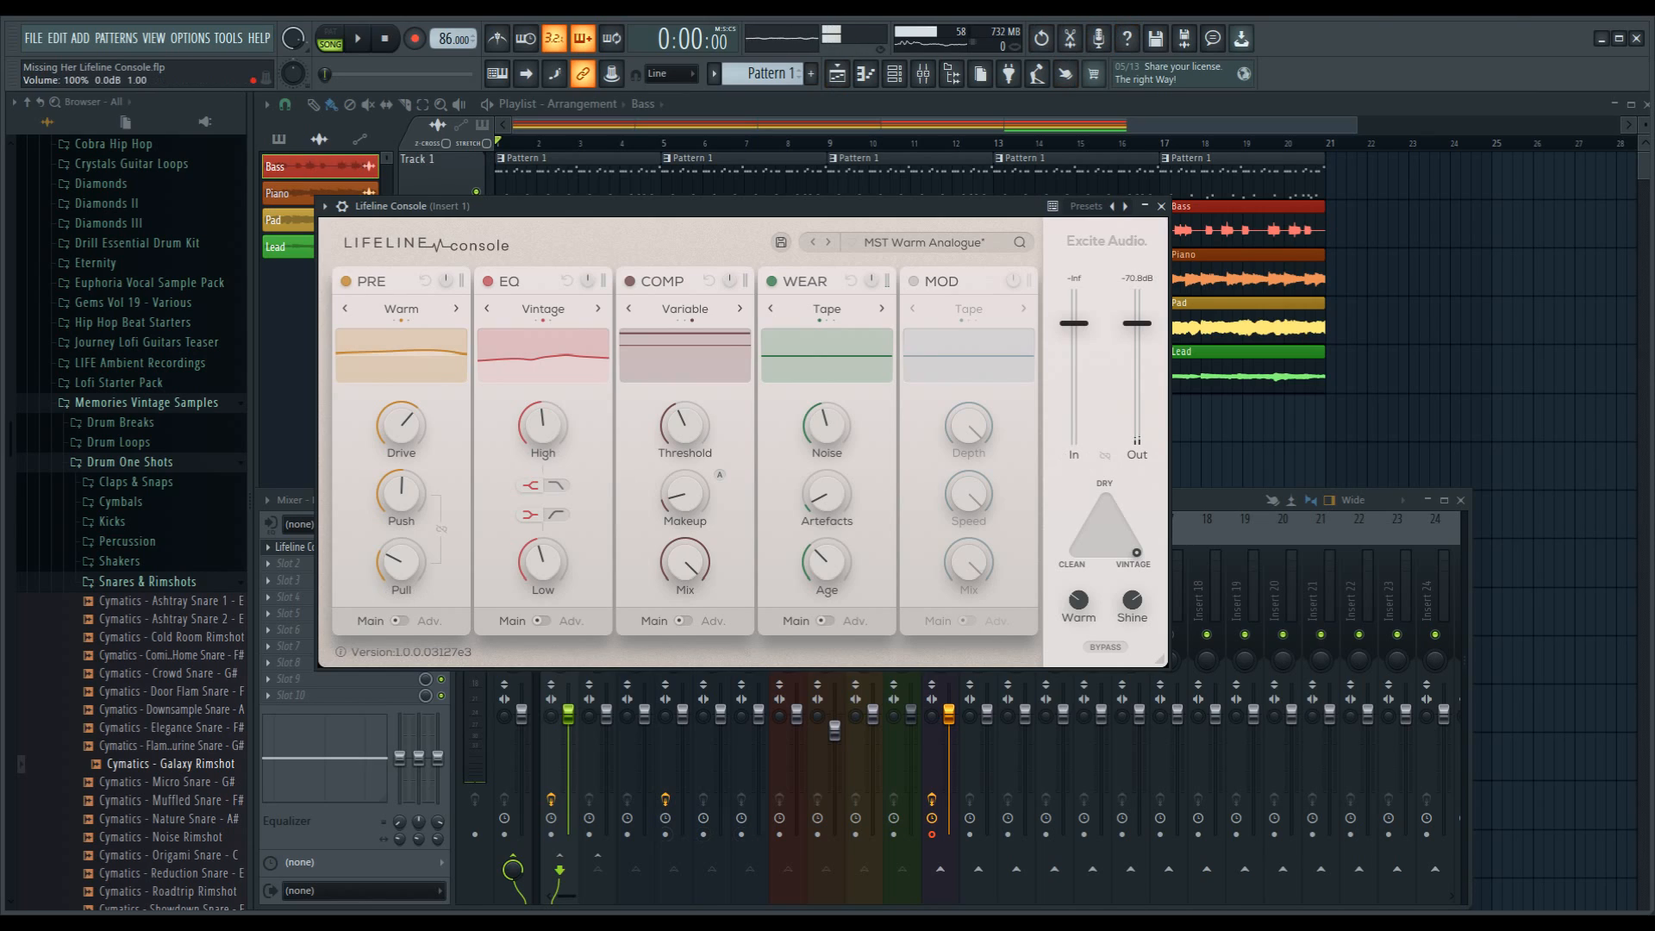
pyautogui.moveTo(829, 922)
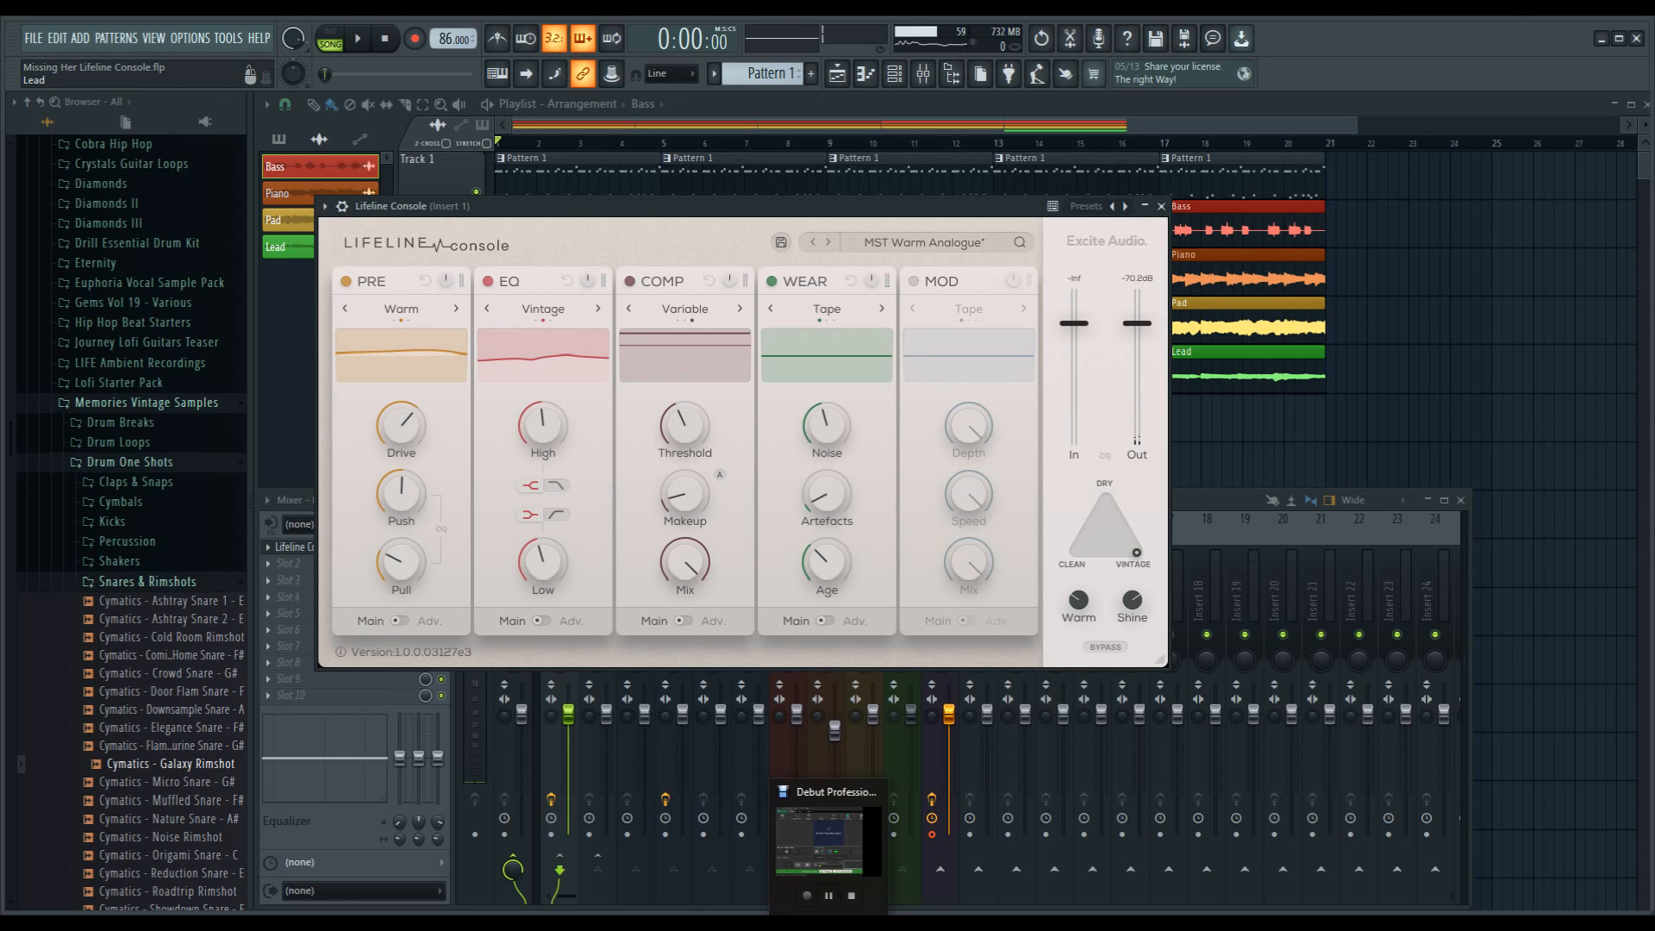